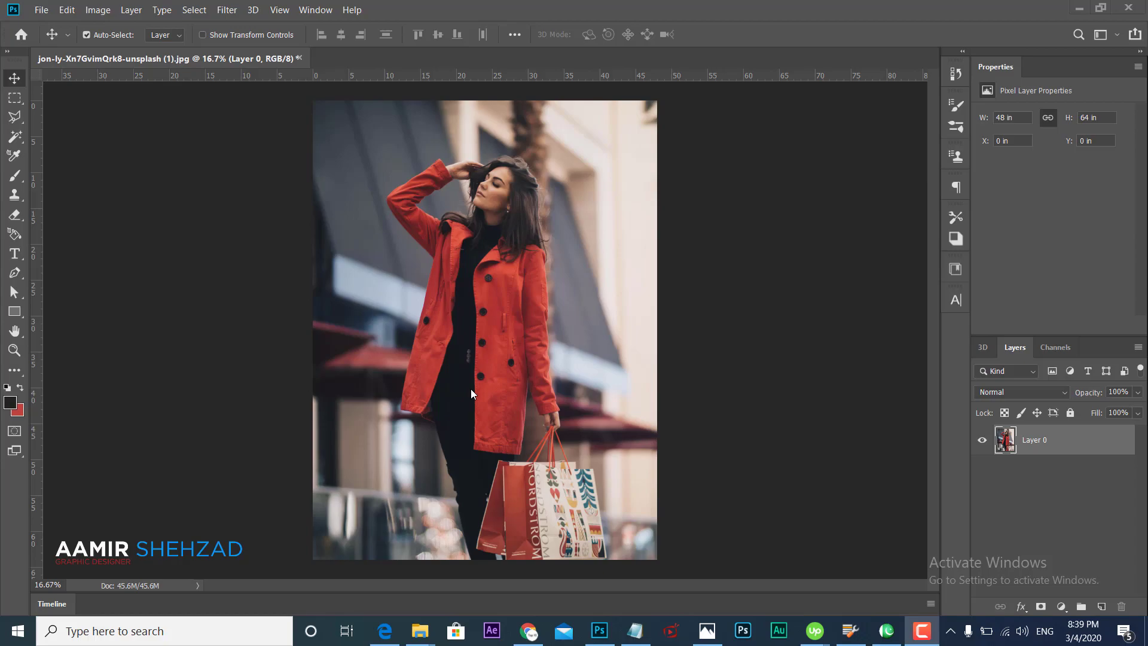
# With the red-coat photo open, start a new document from the File menu
pyautogui.click(41, 10)
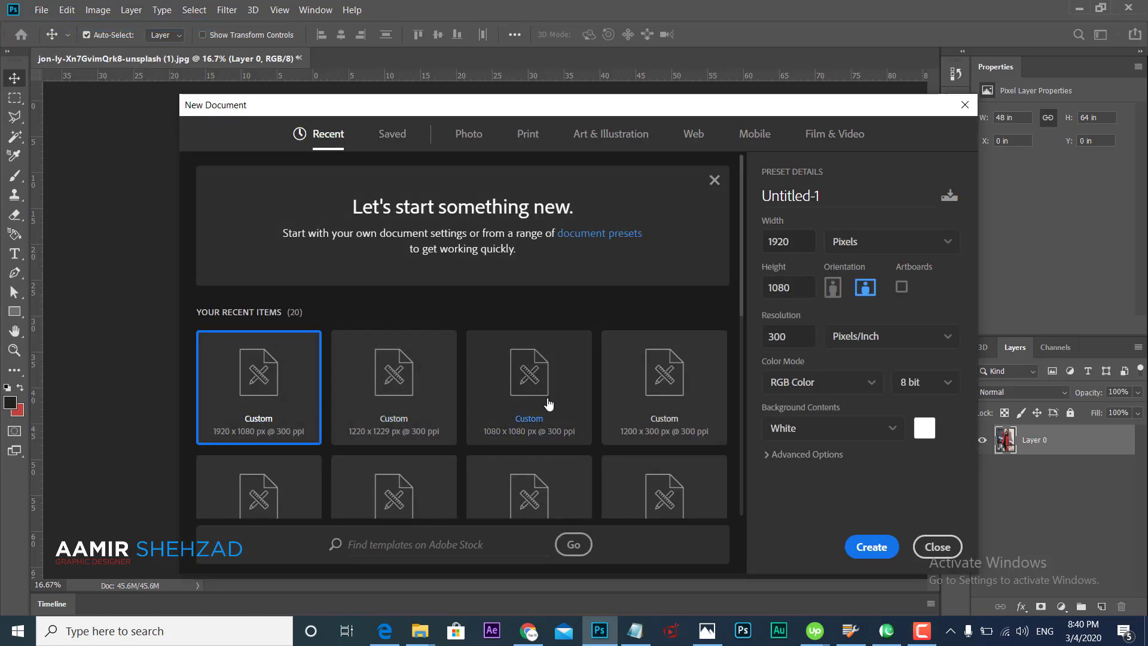
# Create a blank white 1080 × 1080 px, 300 ppi square document from the recent preset
pyautogui.click(546, 404)
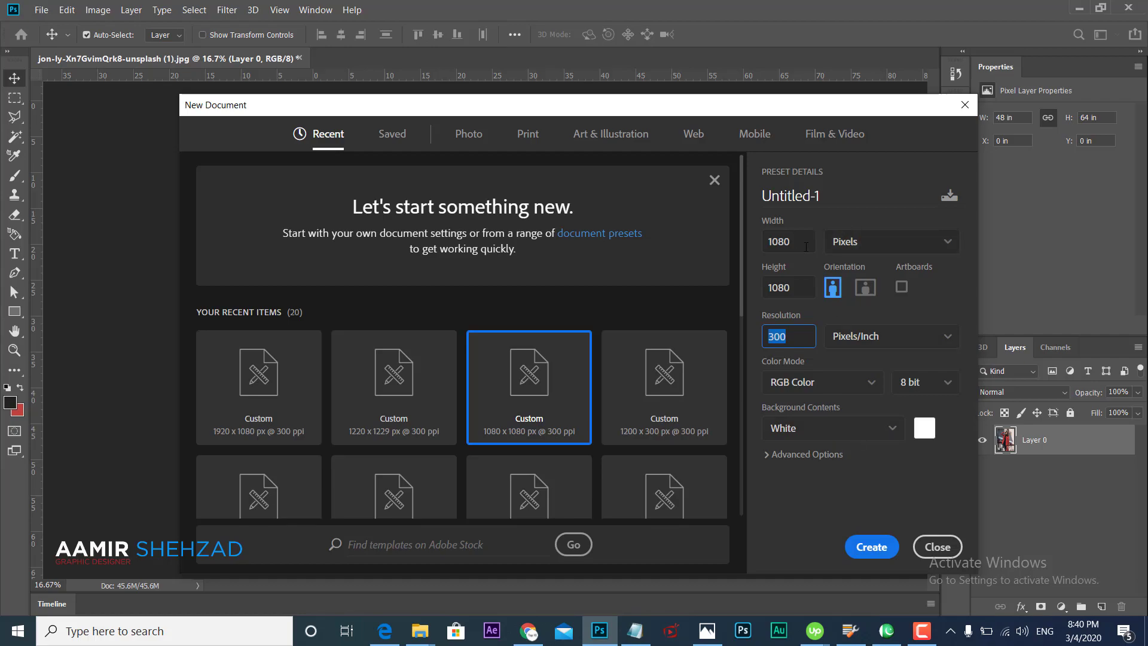
pyautogui.click(861, 554)
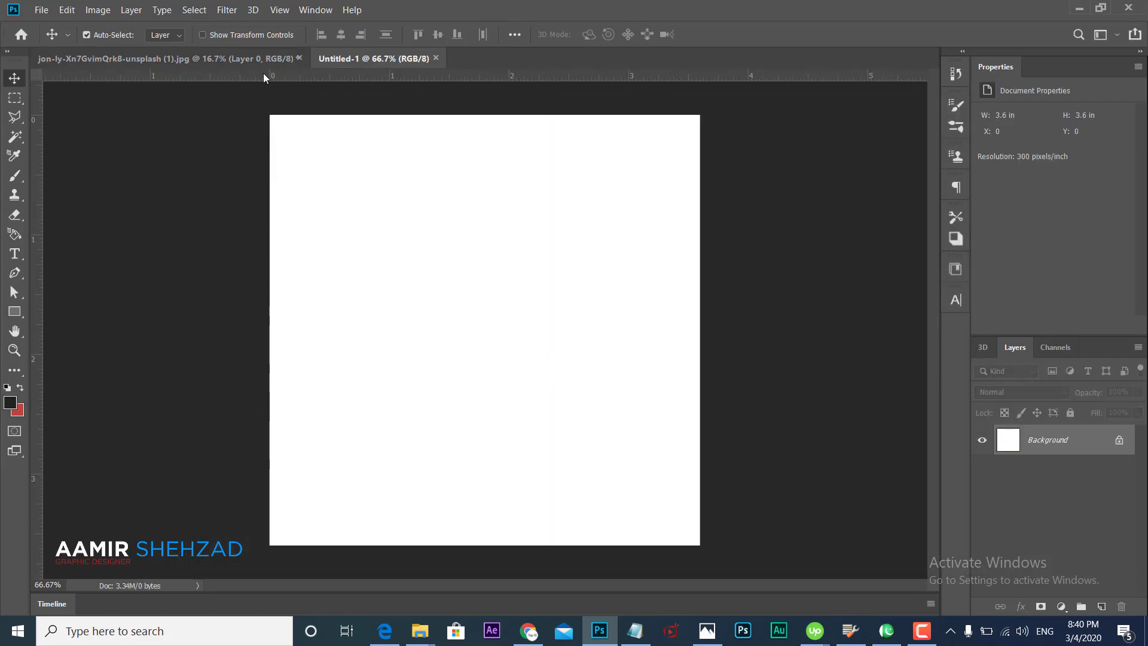
# Bring the red-coat photo into the square document, scaled proportionally to full canvas height at the left
pyautogui.click(263, 58)
pyautogui.moveTo(394, 189)
pyautogui.mouseDown()
pyautogui.moveTo(400, 107)
pyautogui.moveTo(398, 342)
pyautogui.mouseUp()
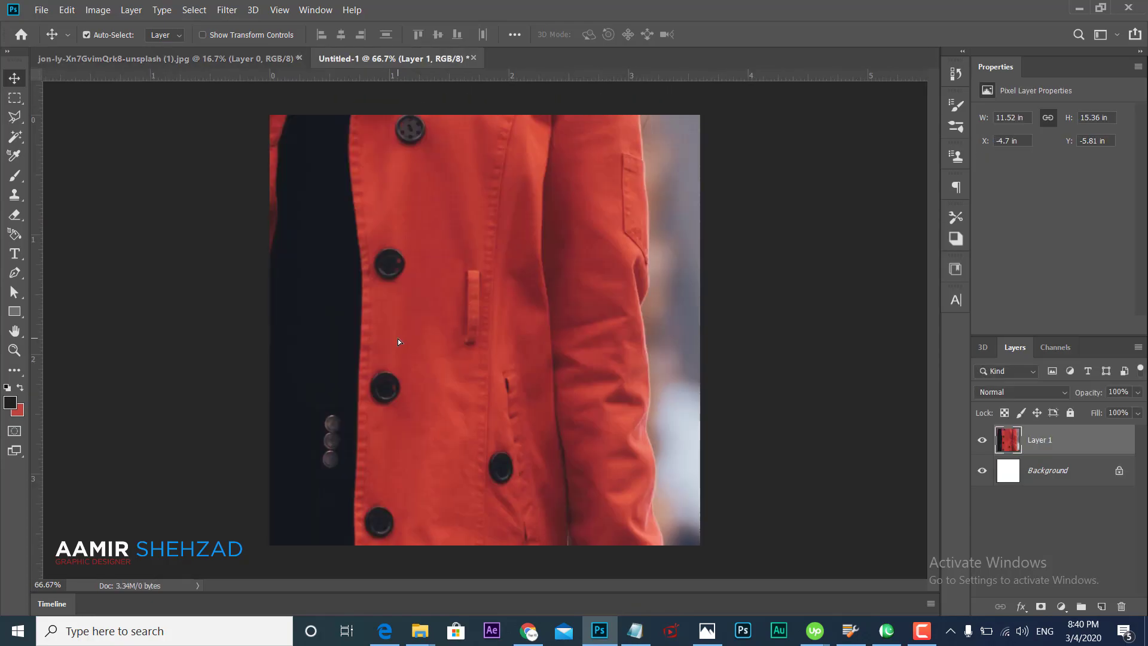
pyautogui.hotkey('ctrl', 't')
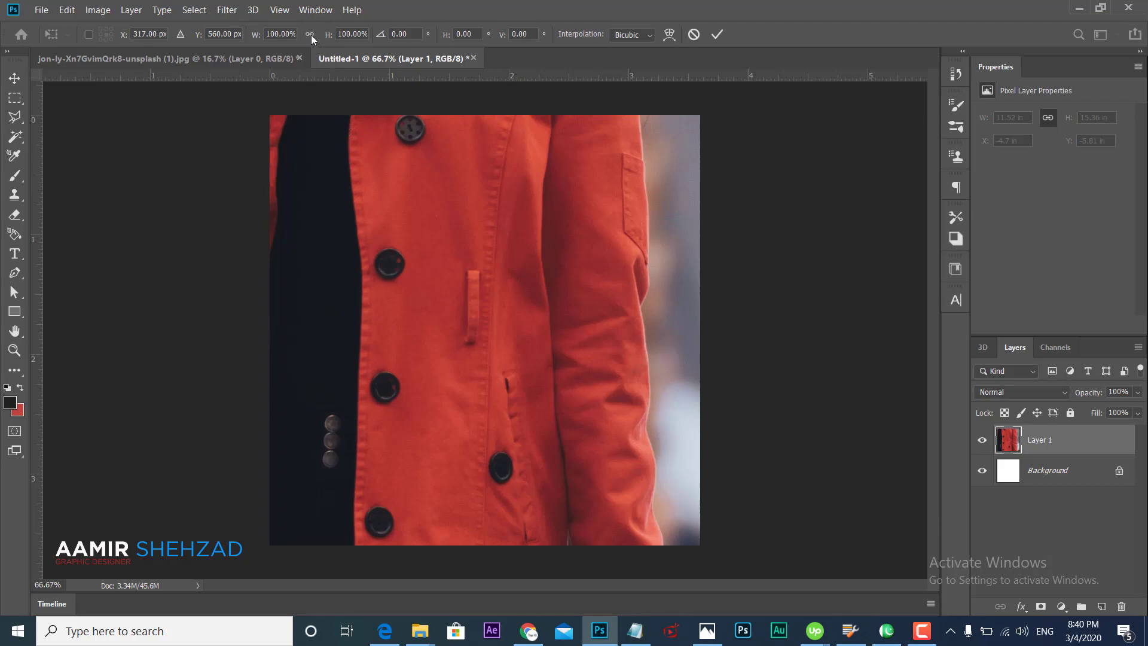
pyautogui.click(310, 34)
pyautogui.moveTo(320, 34); pyautogui.dragTo(268, 46)
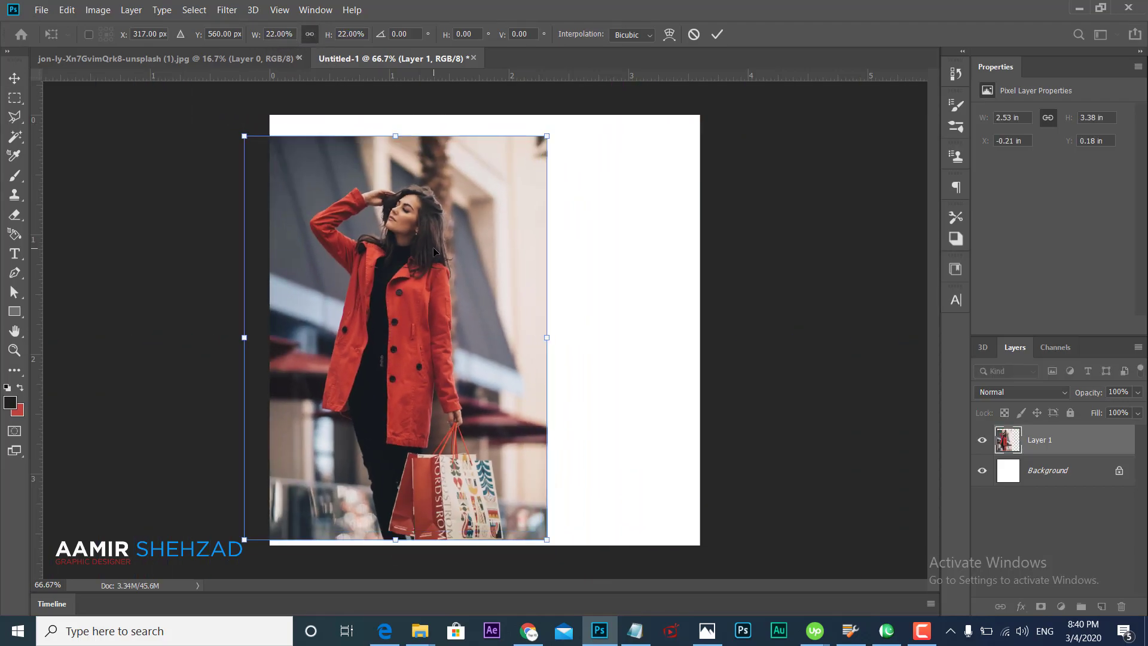
pyautogui.moveTo(433, 247); pyautogui.dragTo(458, 226)
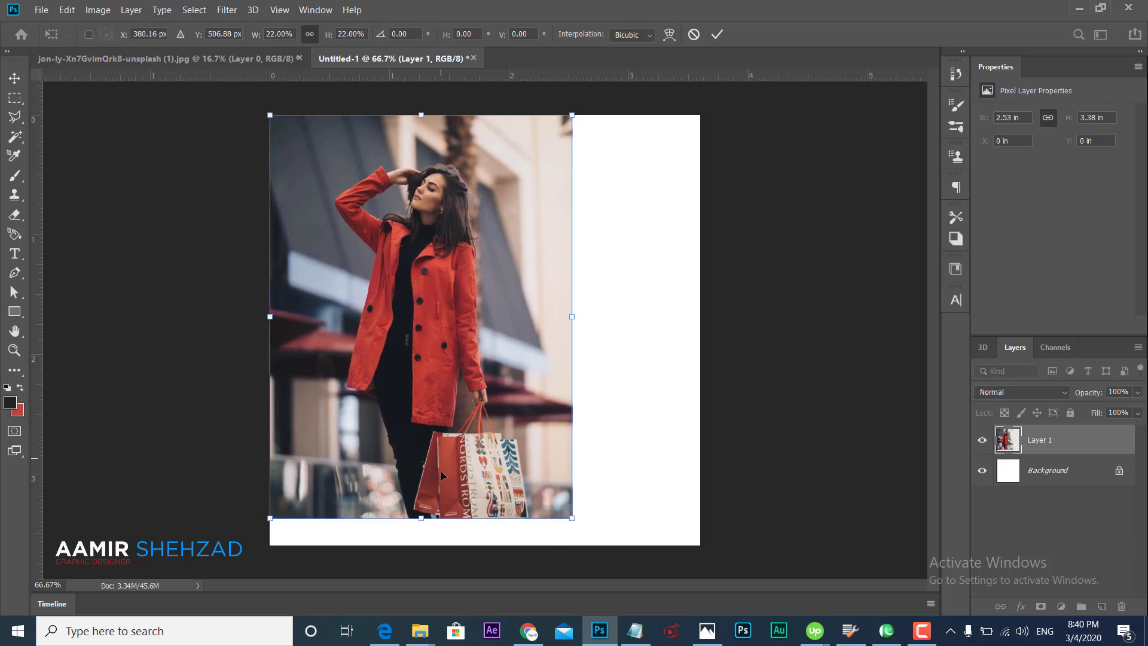
pyautogui.moveTo(421, 519); pyautogui.dragTo(422, 553)
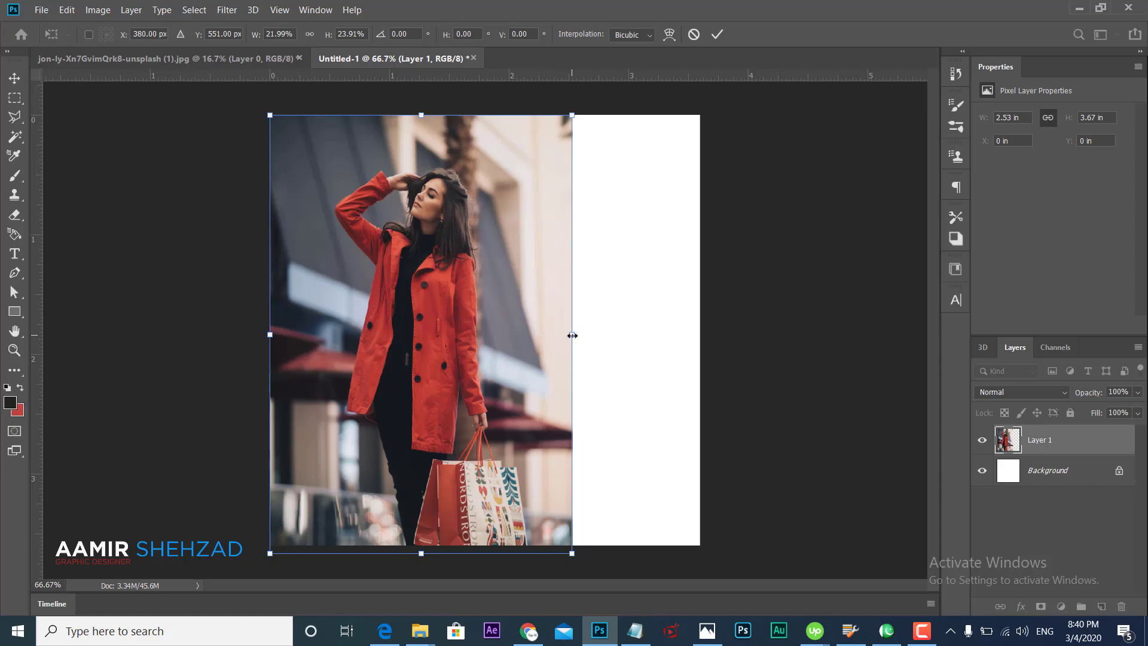
pyautogui.moveTo(572, 334); pyautogui.dragTo(559, 335)
pyautogui.press('Return')
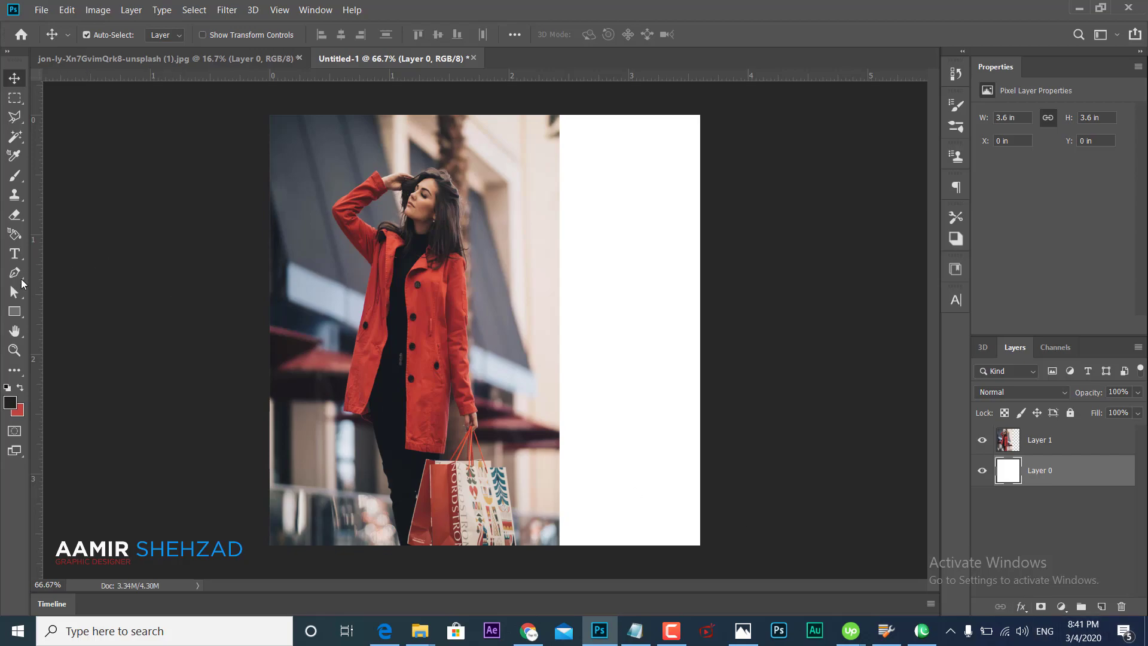
# Draw a full-canvas rectangle filled with pale yellow #e6eab1
pyautogui.click(13, 312)
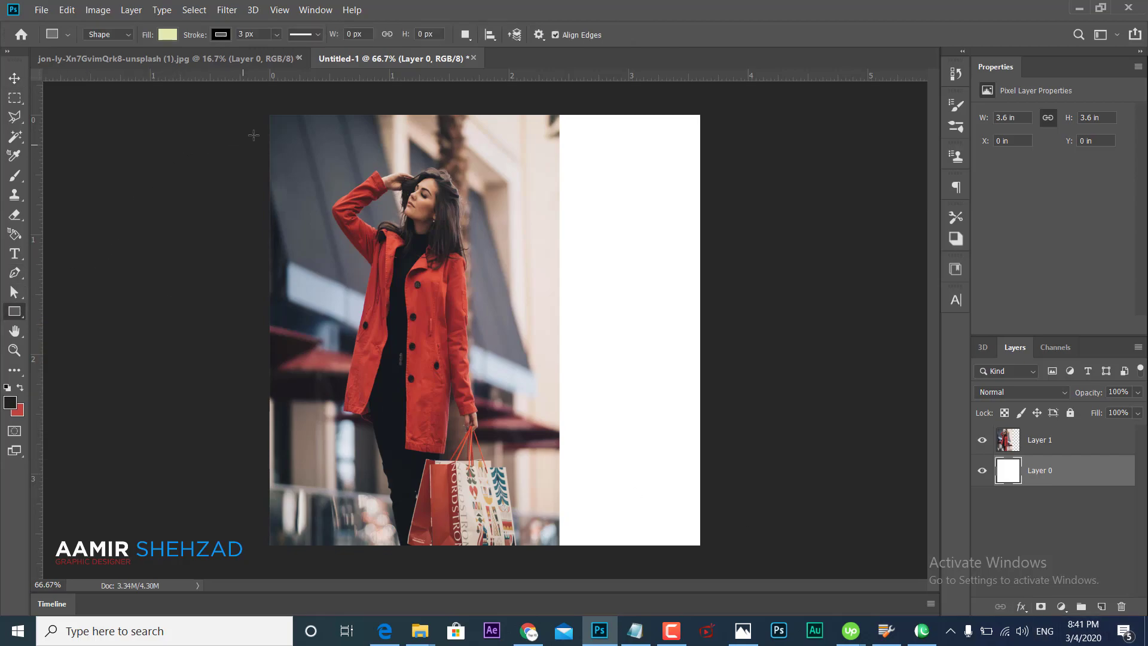
pyautogui.moveTo(260, 109); pyautogui.dragTo(708, 550)
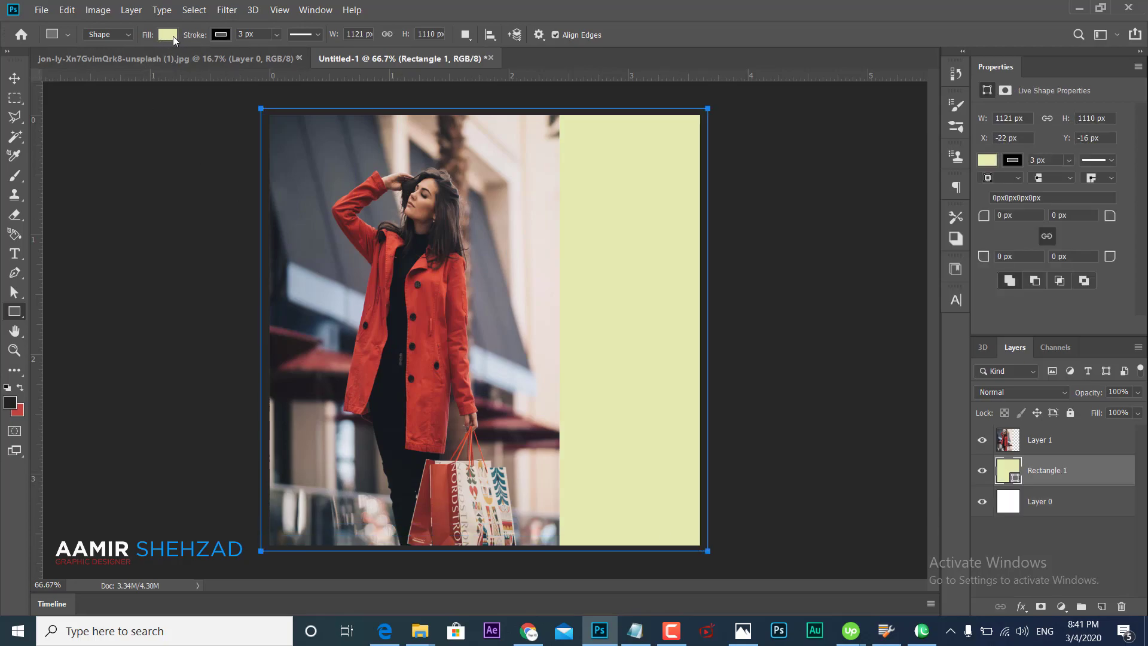
pyautogui.click(174, 36)
pyautogui.click(237, 62)
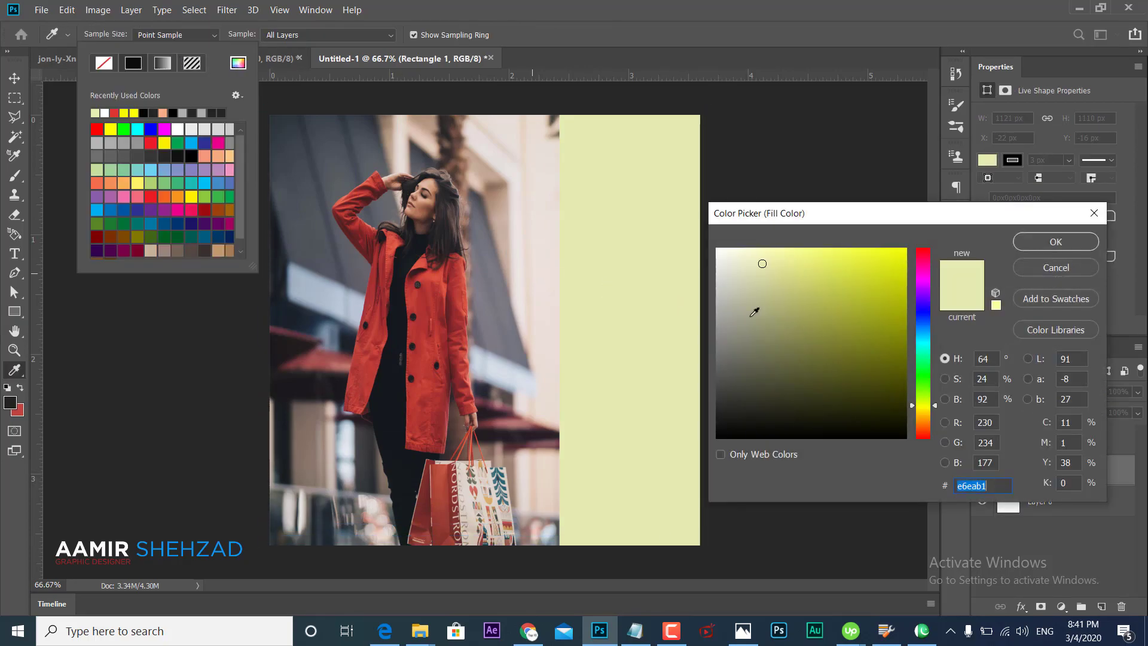
pyautogui.moveTo(993, 488); pyautogui.dragTo(956, 492)
pyautogui.click(1040, 242)
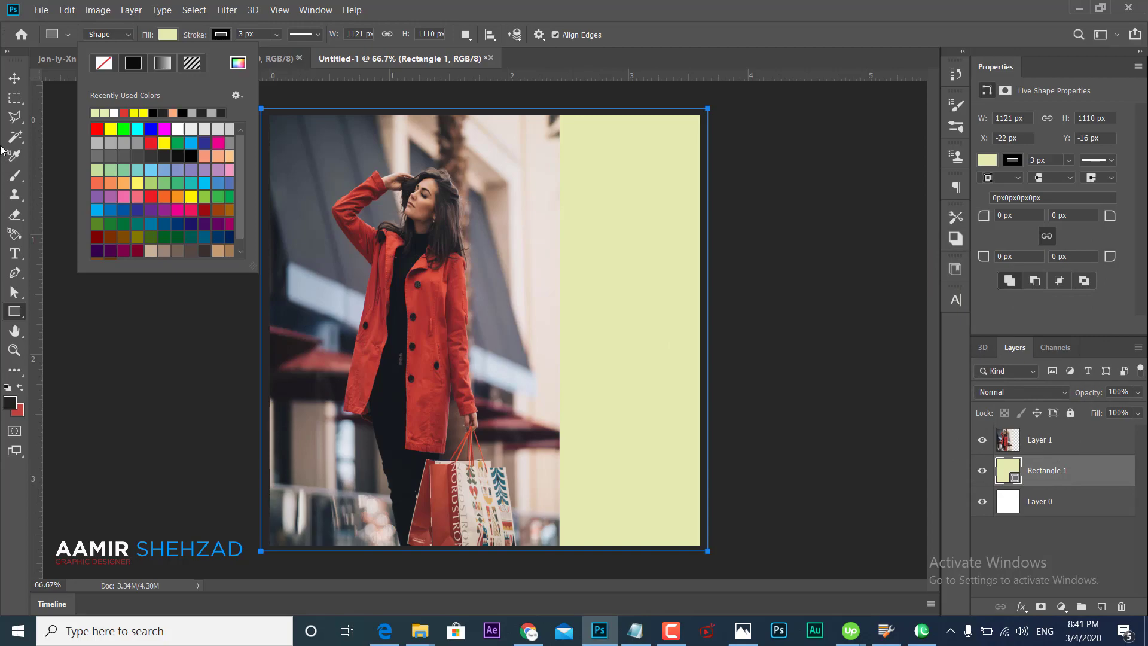
# Shift the photo layer slightly further left
pyautogui.click(12, 81)
pyautogui.moveTo(402, 351); pyautogui.dragTo(377, 352)
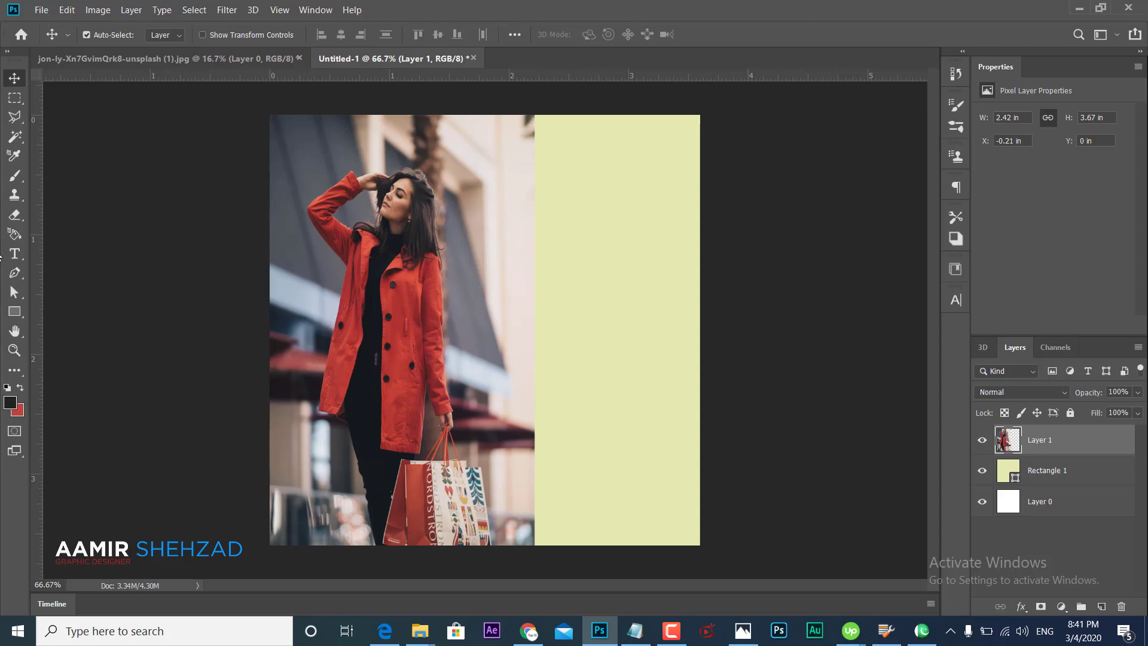
pyautogui.click(14, 312)
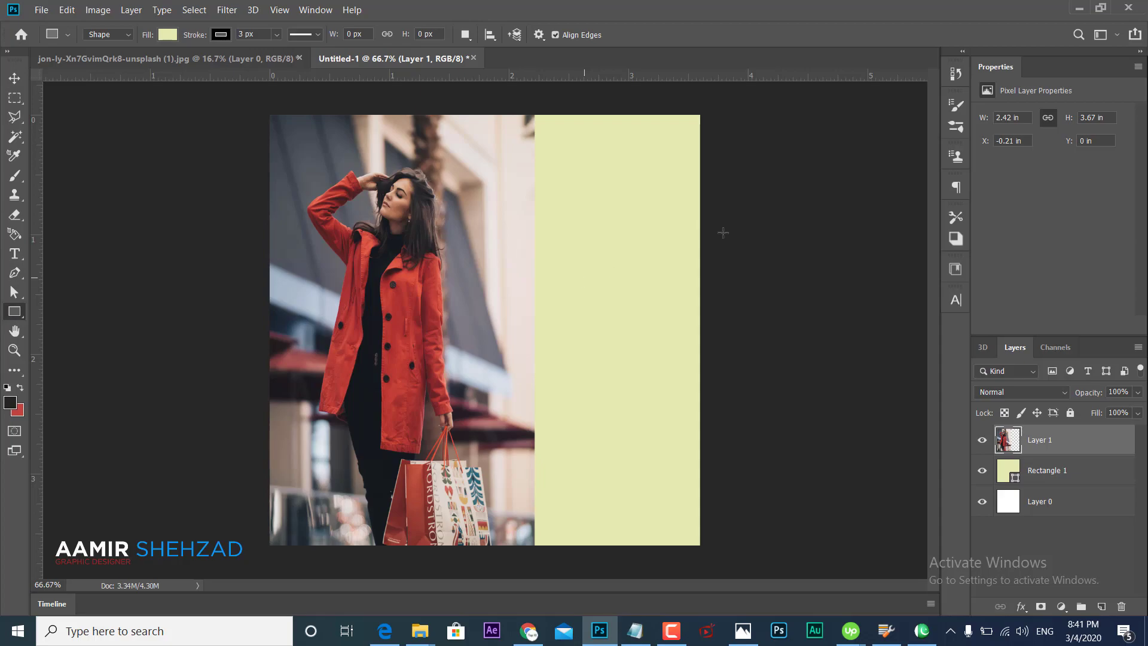
# Draw a box in the upper right overlapping the photo, filled with the coat's red
pyautogui.moveTo(725, 160); pyautogui.dragTo(477, 331)
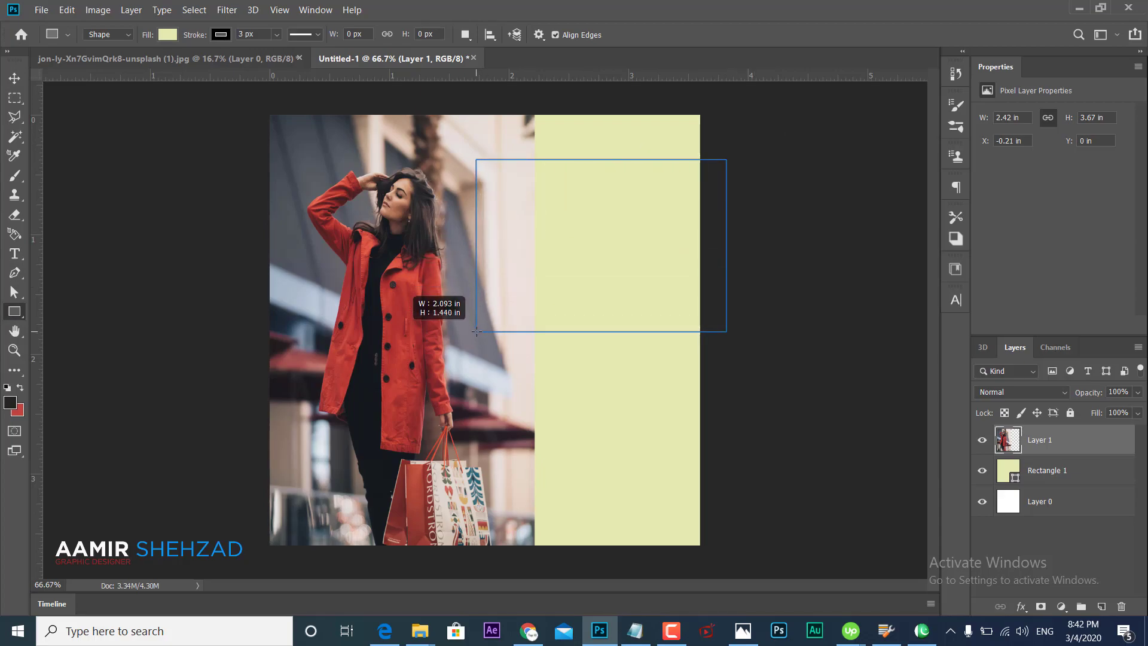
pyautogui.moveTo(476, 331); pyautogui.dragTo(464, 334)
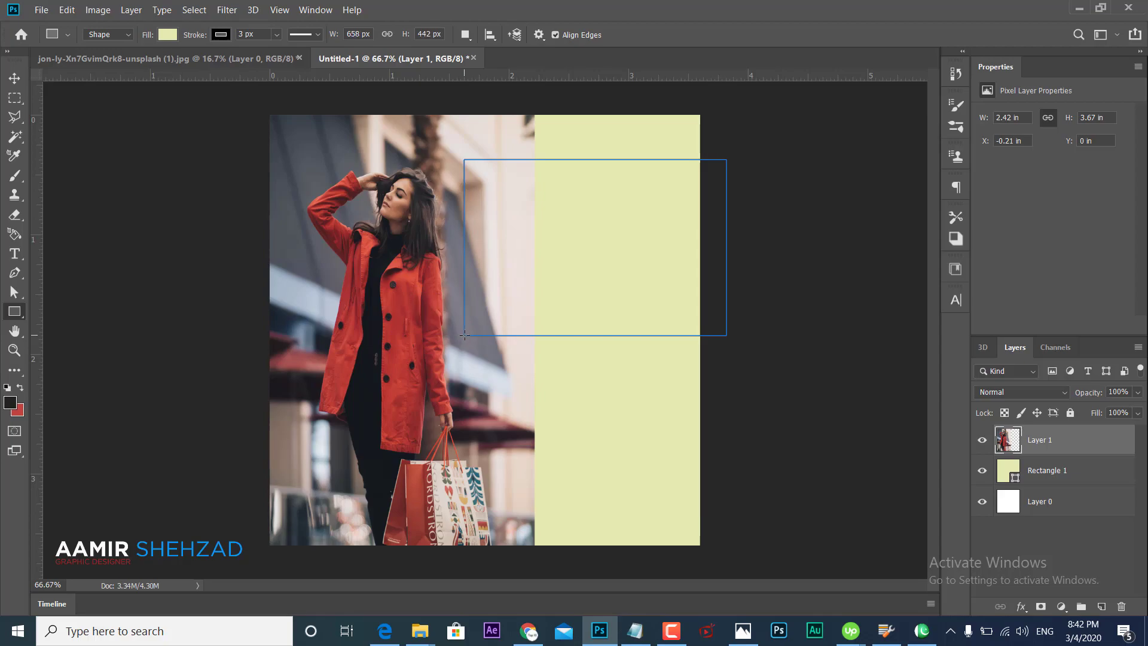
pyautogui.click(168, 35)
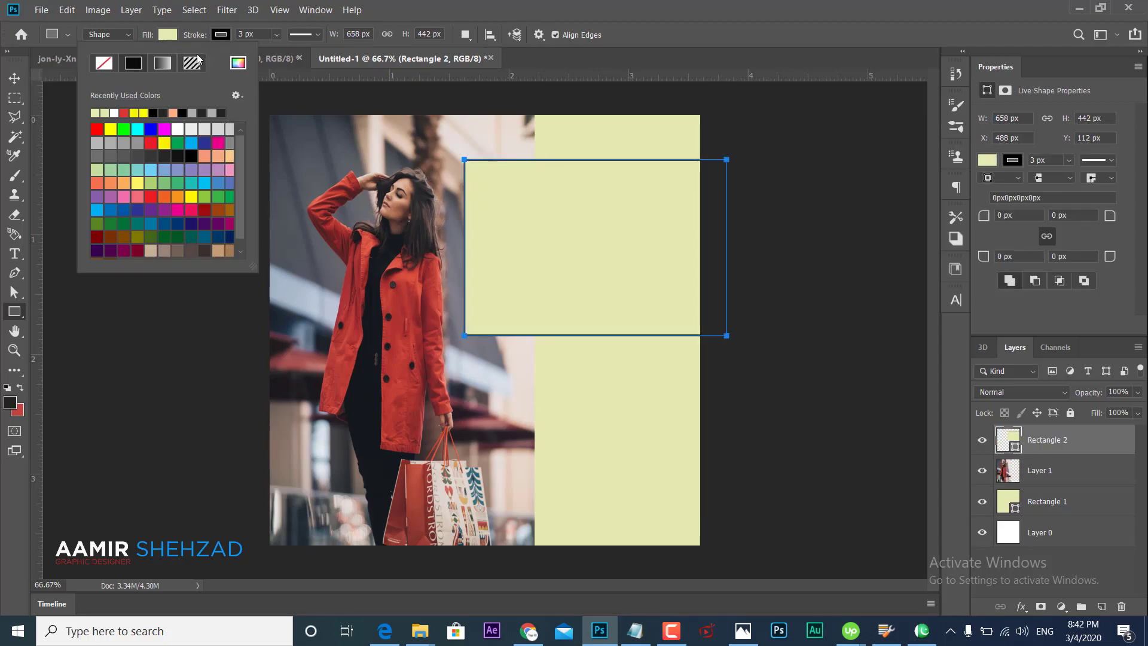
pyautogui.click(238, 63)
pyautogui.click(395, 293)
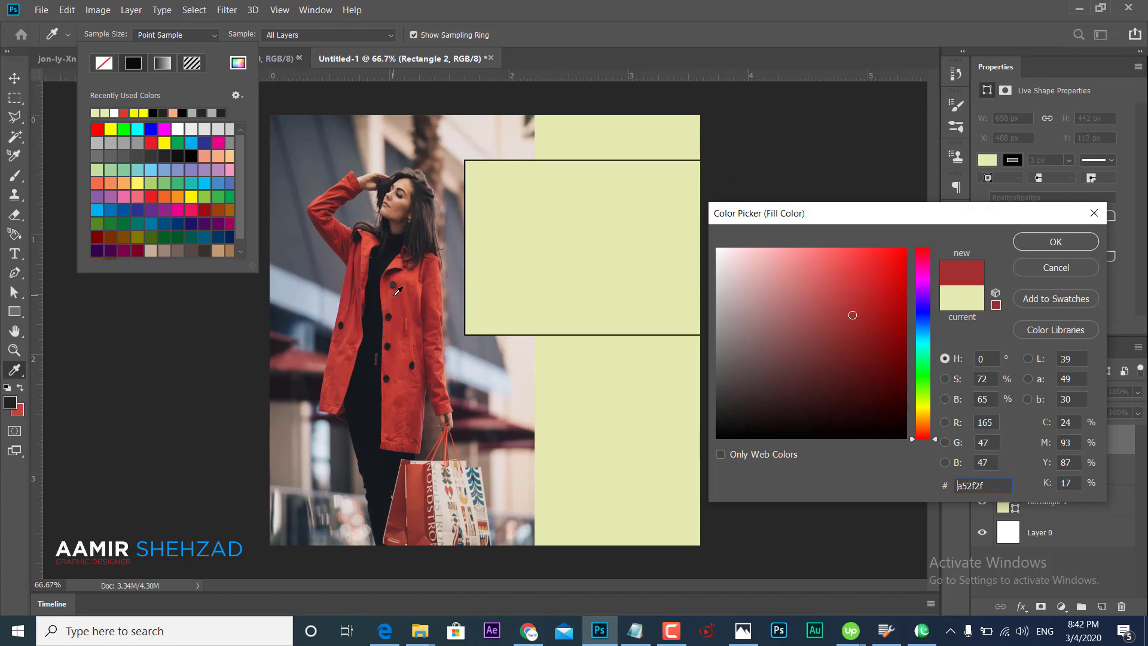
pyautogui.click(1055, 241)
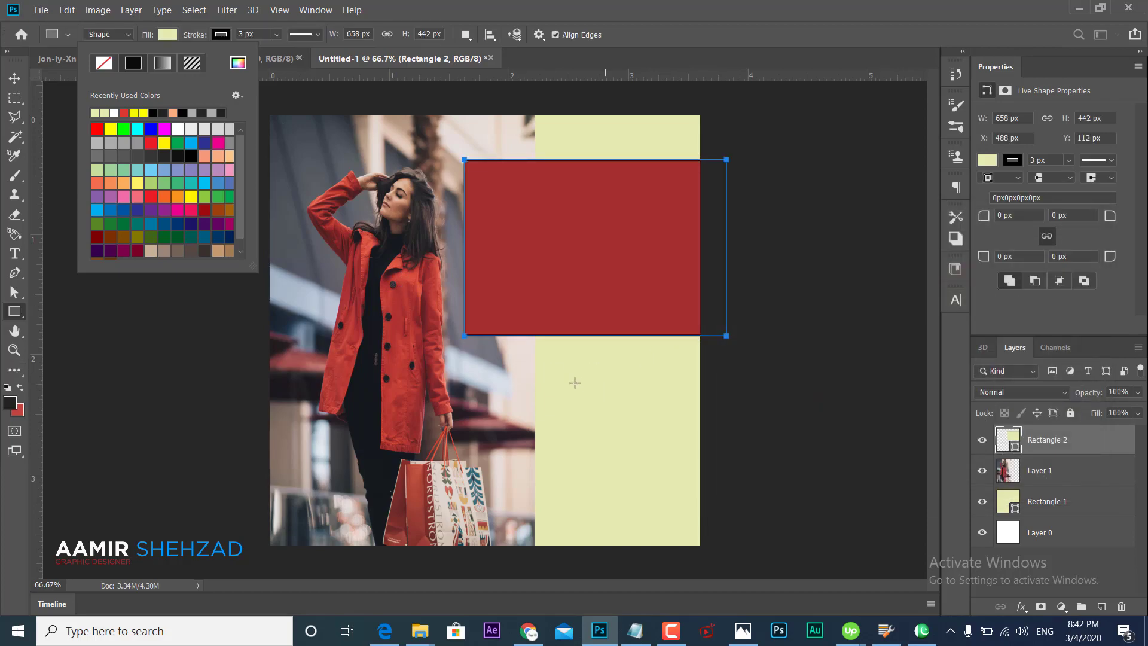
pyautogui.click(15, 78)
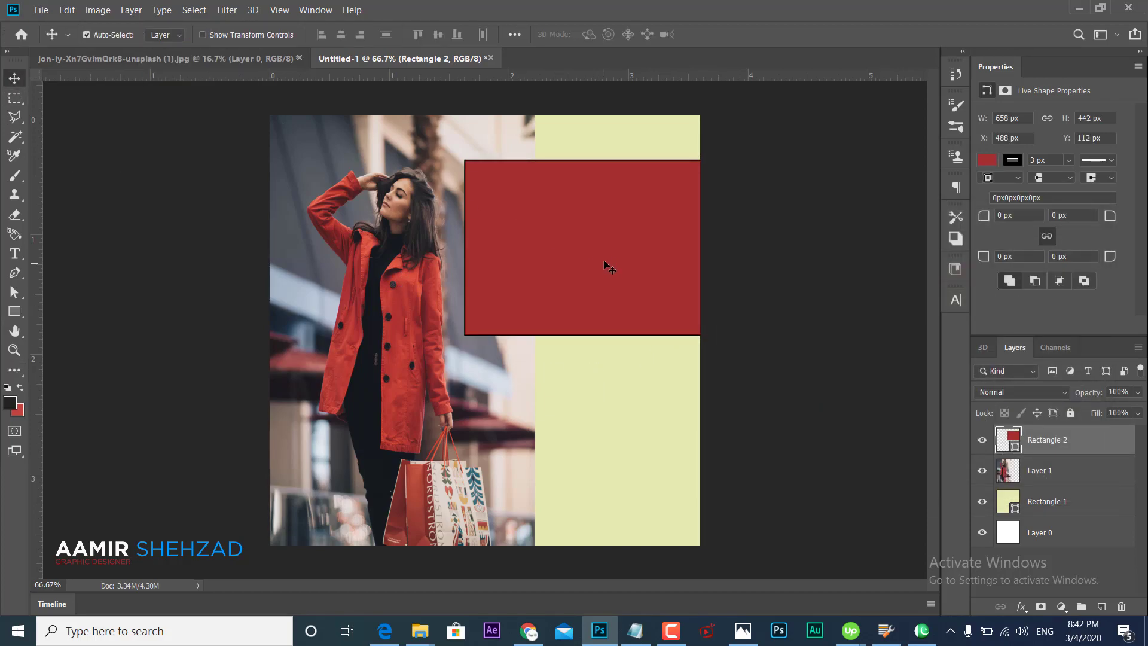
# Remove the red box's outline and lower its layer opacity to 78%
pyautogui.click(1011, 160)
pyautogui.click(993, 190)
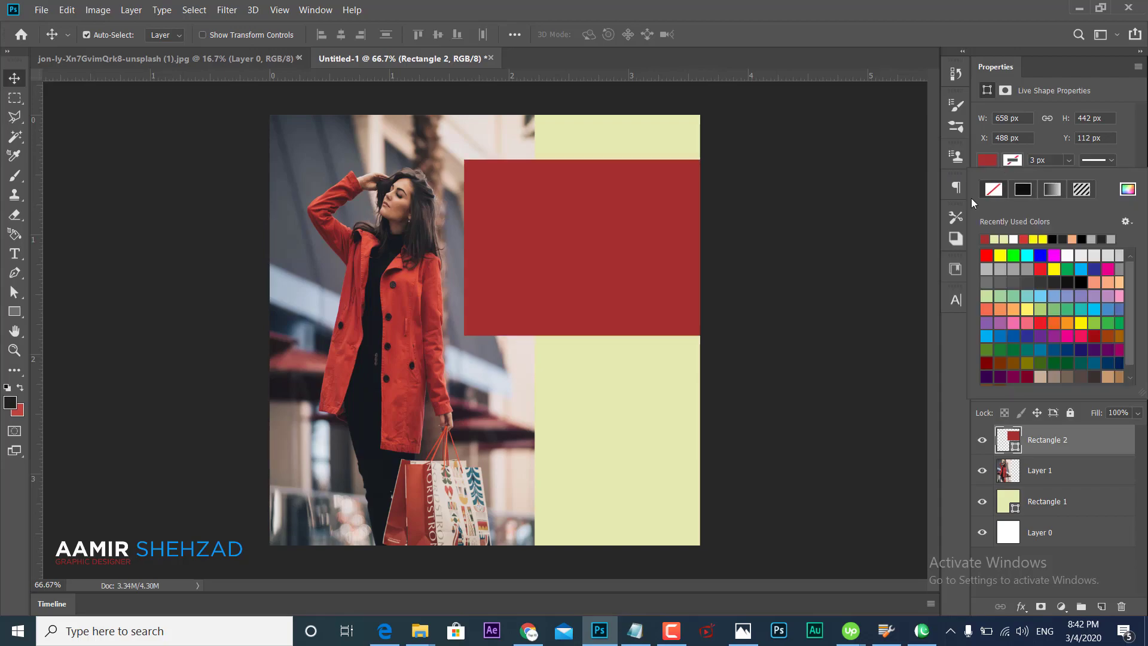
pyautogui.click(1128, 189)
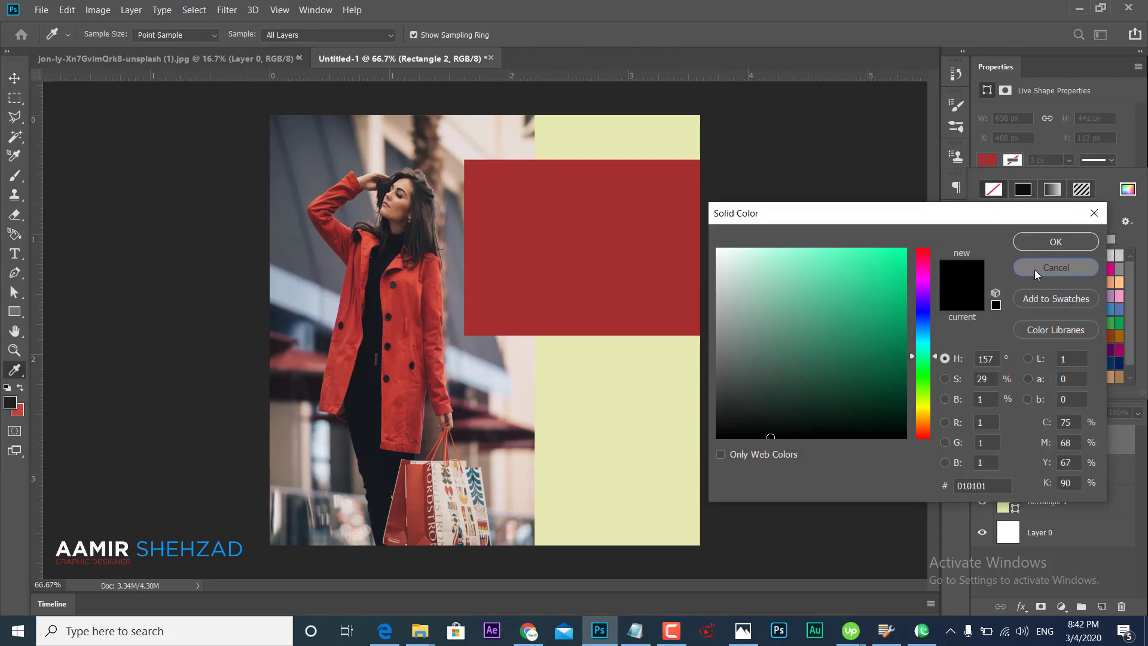
pyautogui.click(1076, 267)
pyautogui.click(1130, 147)
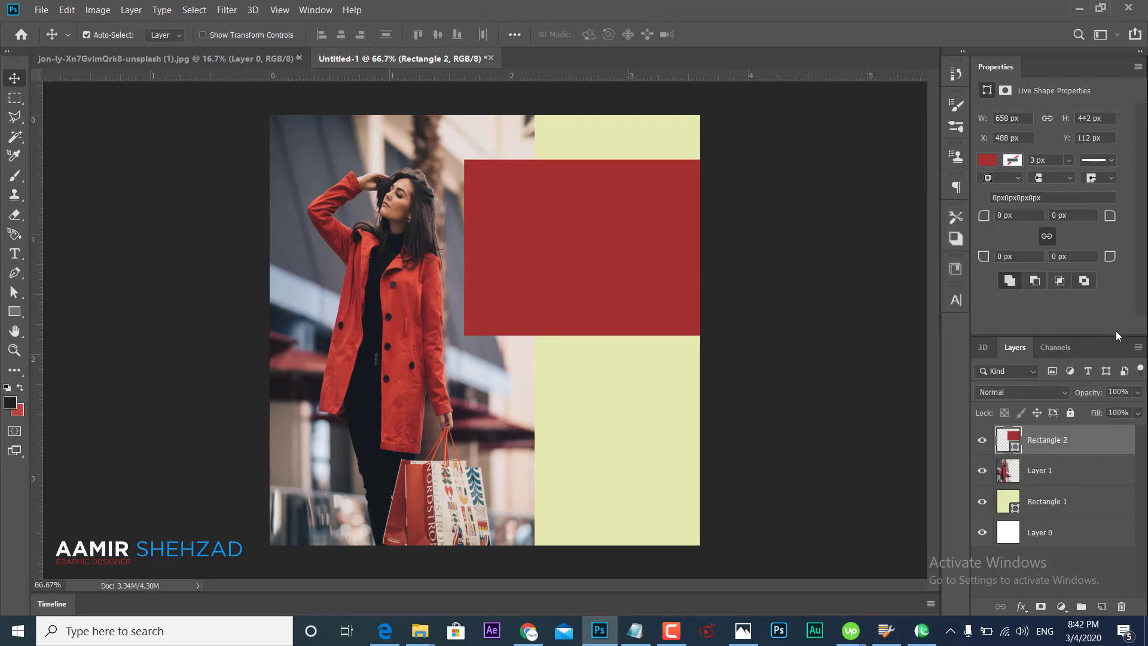
pyautogui.click(1137, 394)
pyautogui.moveTo(1124, 411); pyautogui.dragTo(1116, 410)
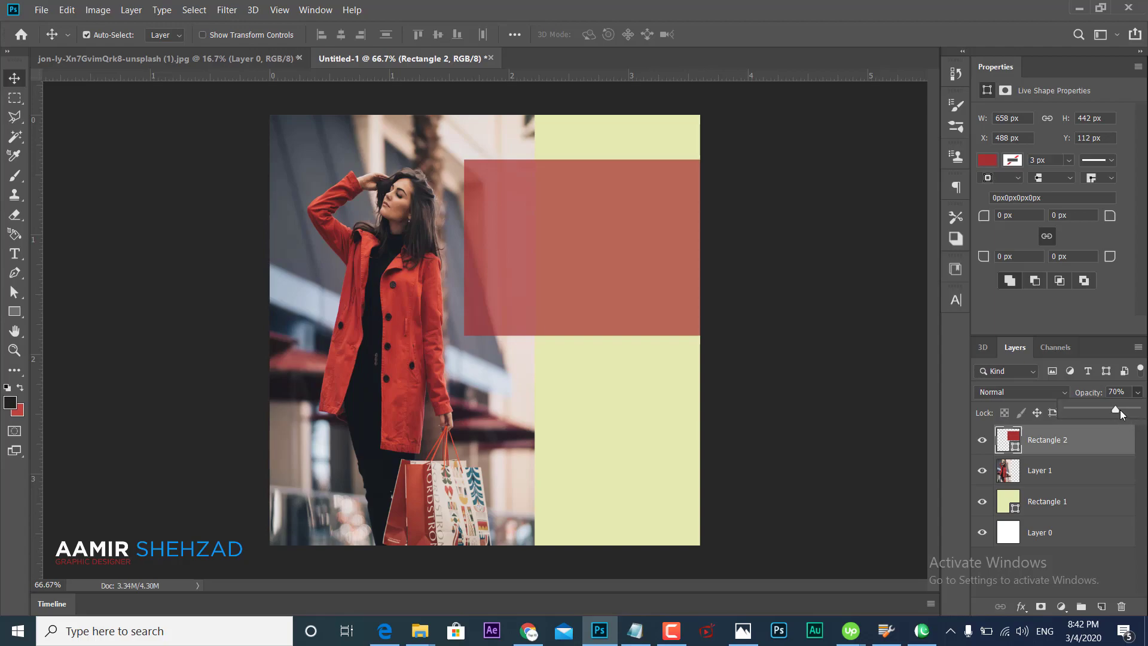
pyautogui.moveTo(1120, 410); pyautogui.dragTo(1121, 409)
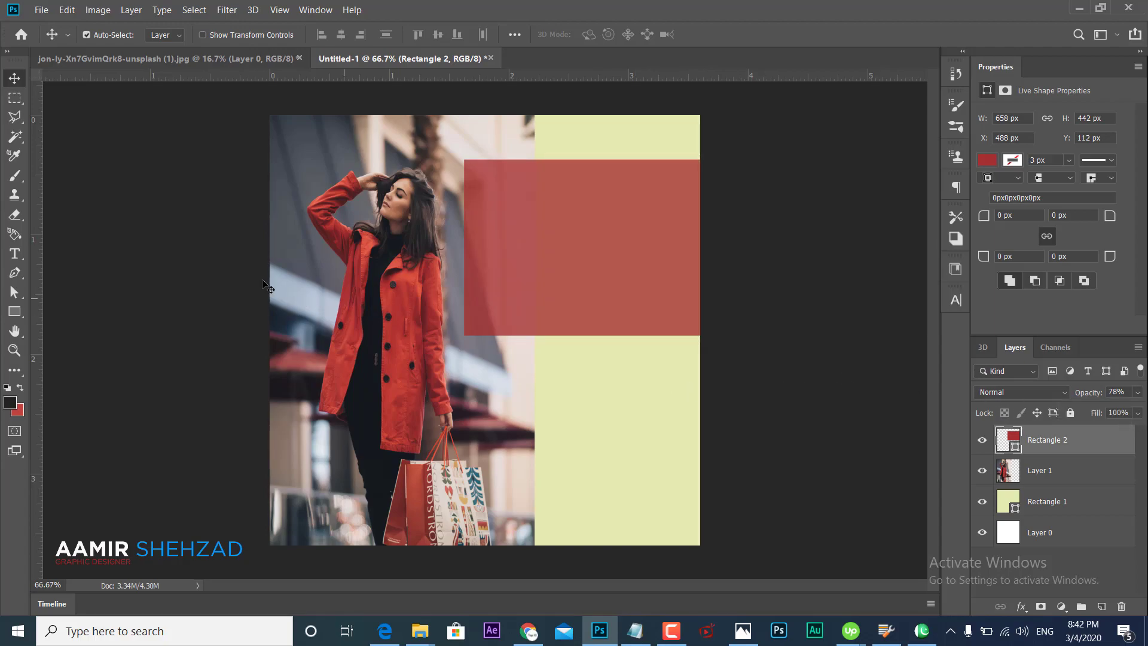
# Add the text 'mega' inside the red rectangle
pyautogui.click(14, 254)
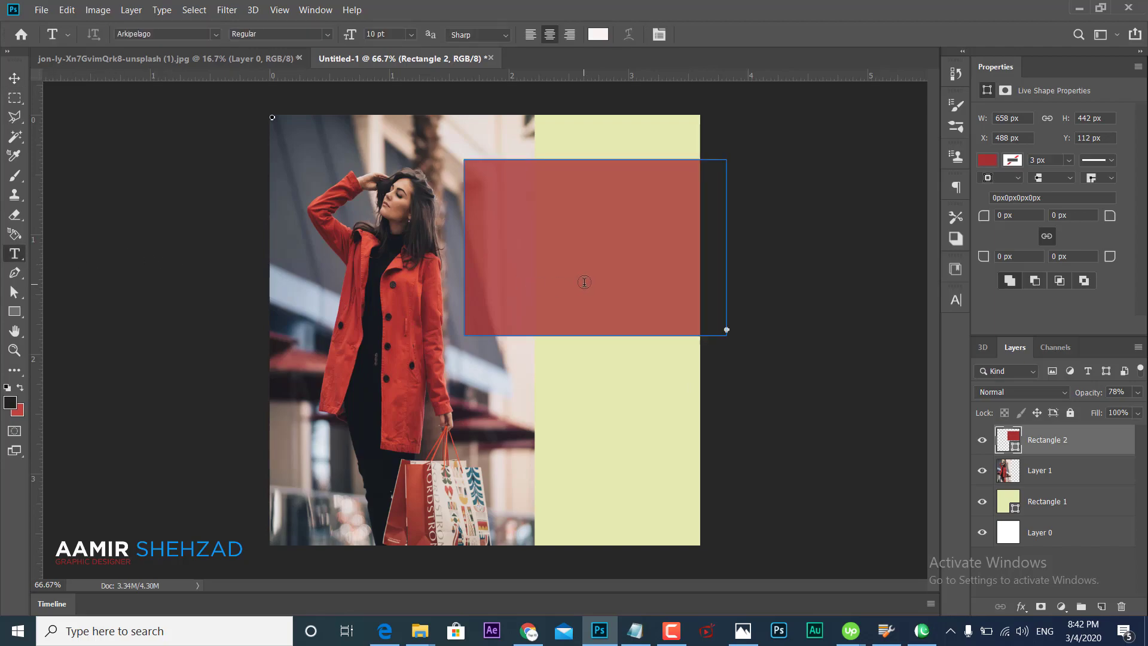
pyautogui.click(581, 283)
pyautogui.write('me')
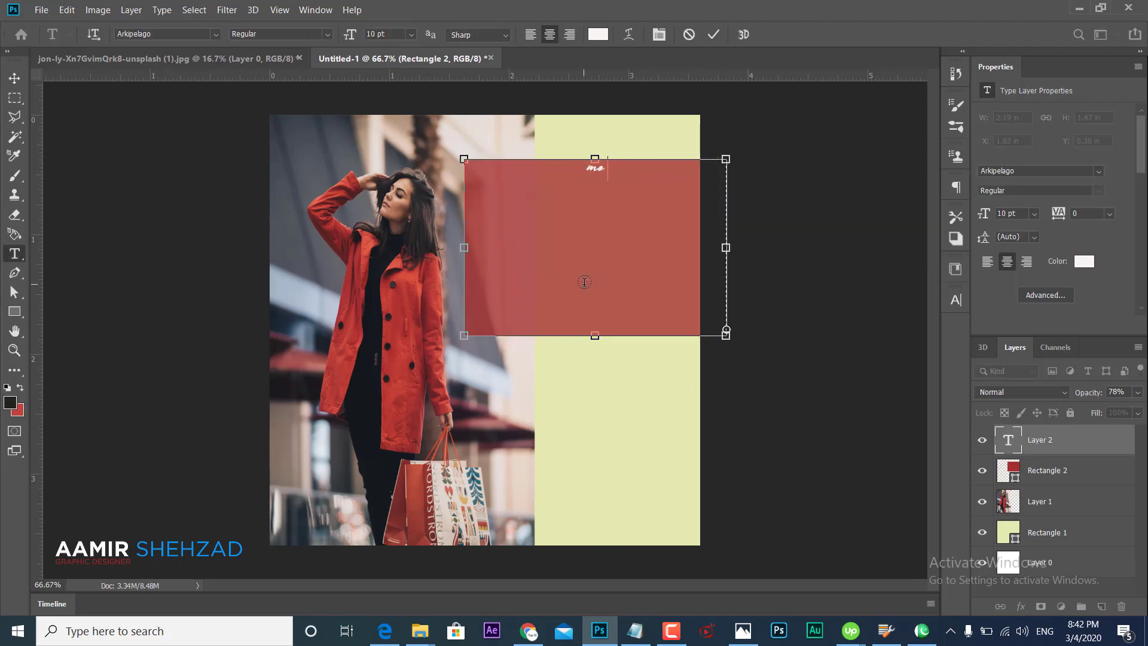
pyautogui.write('ga')
pyautogui.click(14, 79)
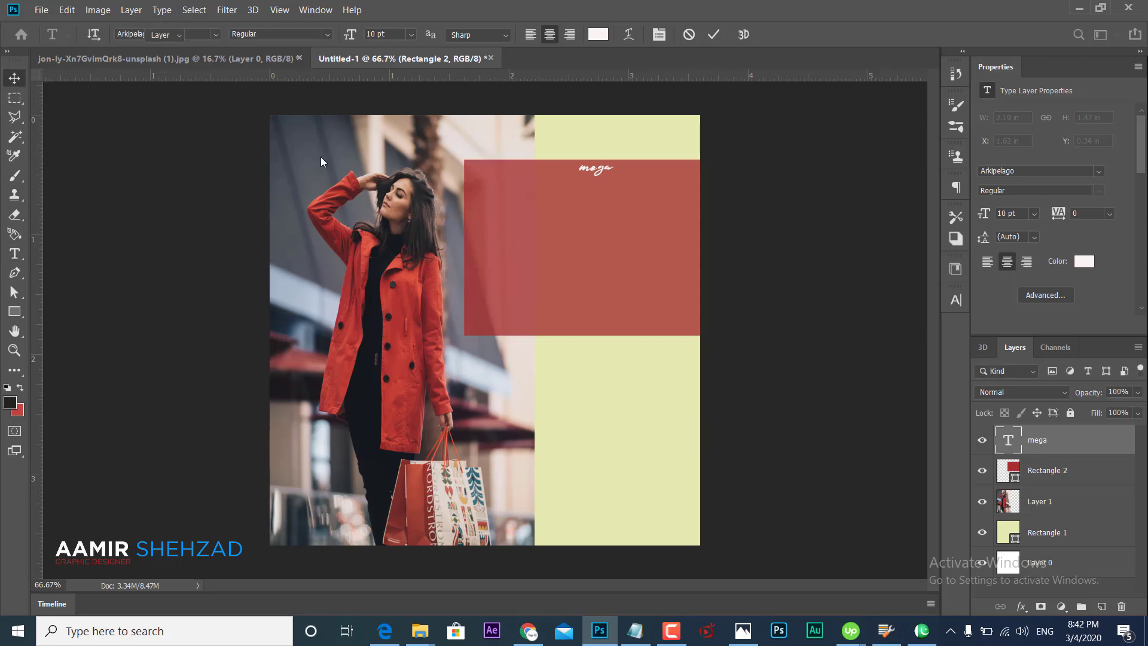
# Set MEGA in Gotham Black at 38 pt and place it at the top of the red box
pyautogui.click(956, 301)
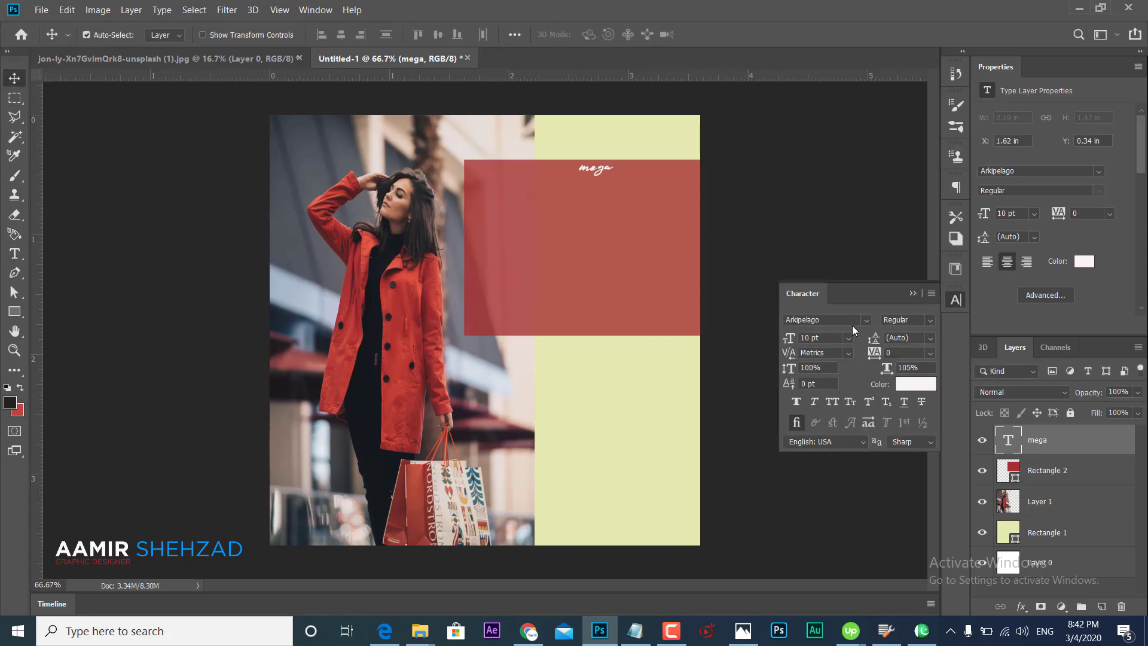
pyautogui.click(865, 321)
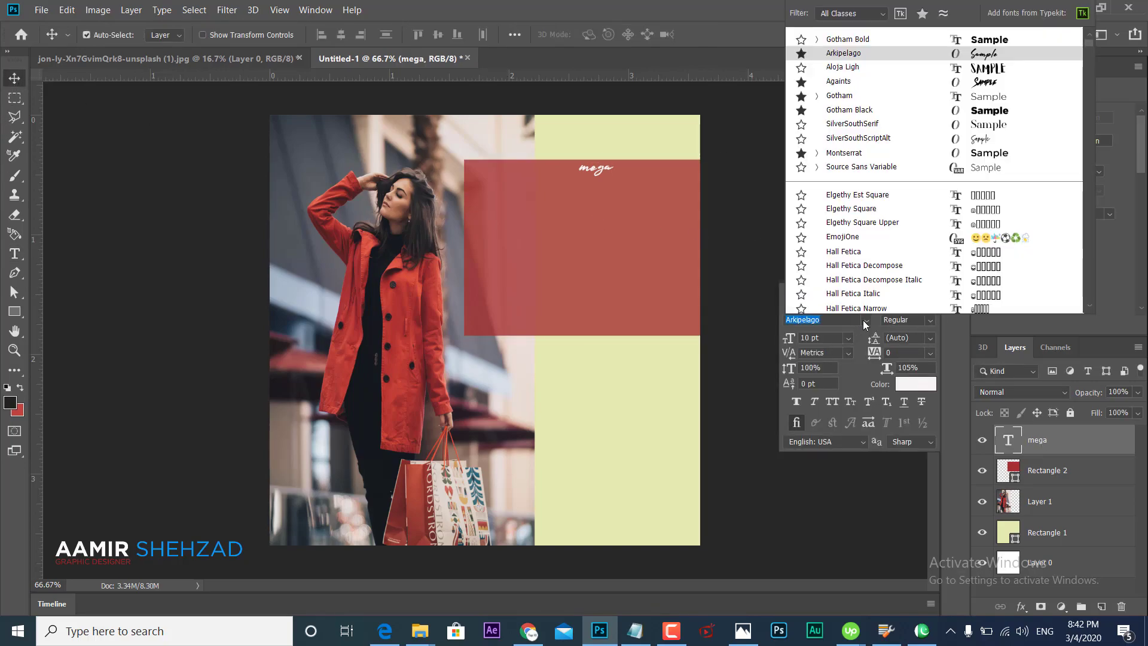
pyautogui.click(861, 110)
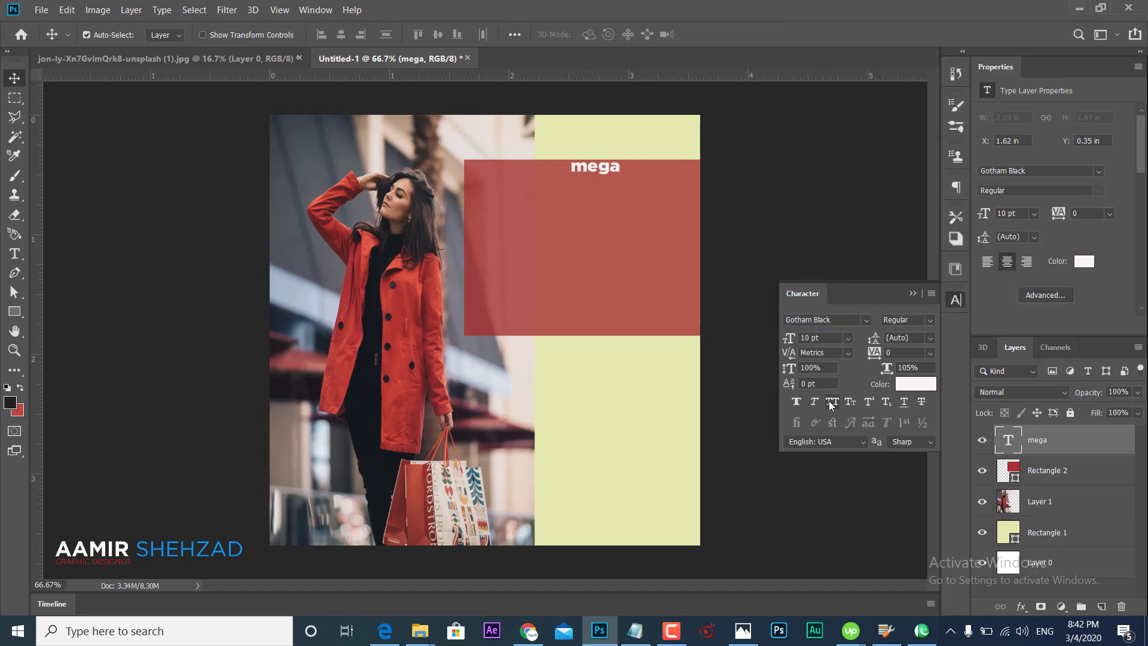
pyautogui.moveTo(788, 338)
pyautogui.mouseDown()
pyautogui.moveTo(803, 337)
pyautogui.moveTo(633, 263)
pyautogui.mouseUp()
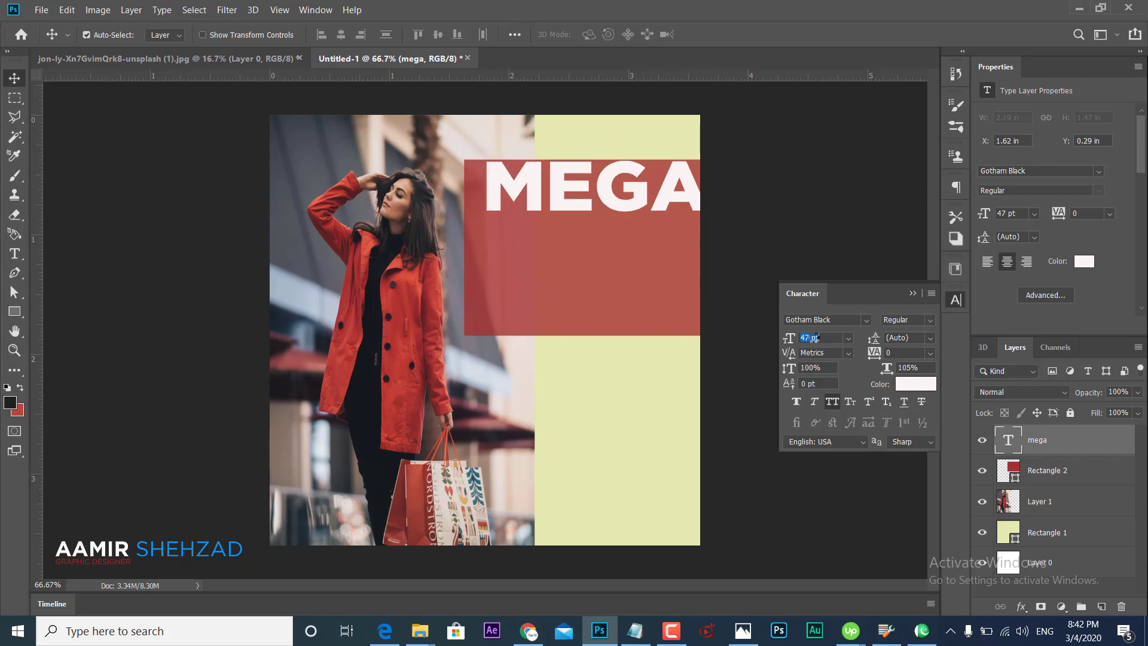
pyautogui.moveTo(631, 214); pyautogui.dragTo(626, 214)
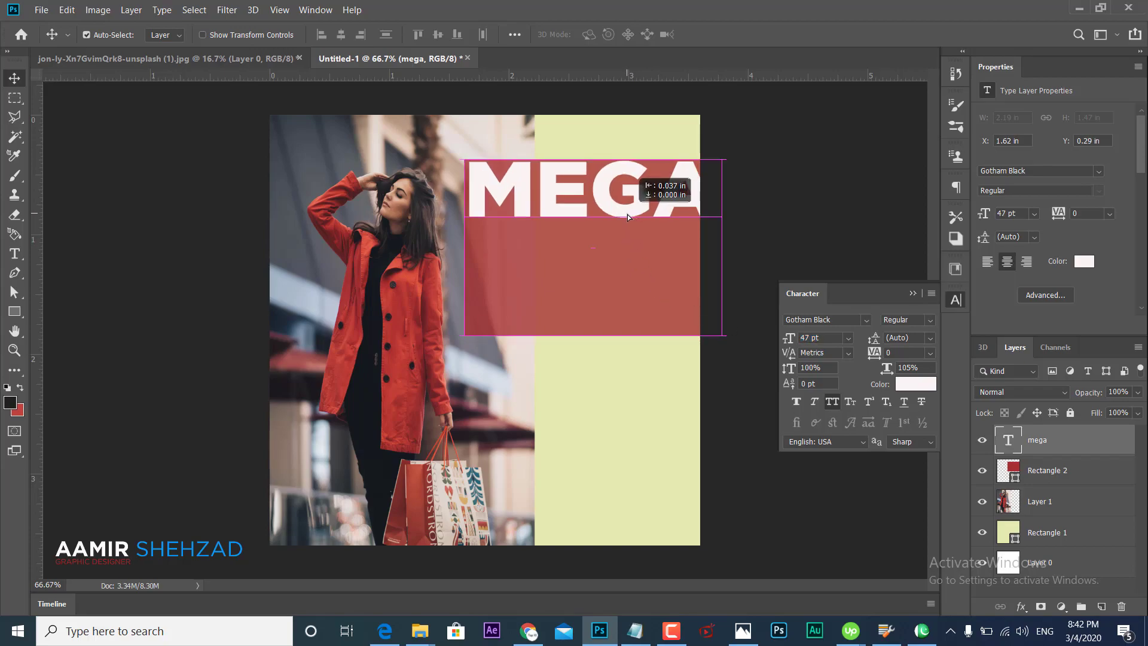
pyautogui.moveTo(789, 338); pyautogui.dragTo(782, 338)
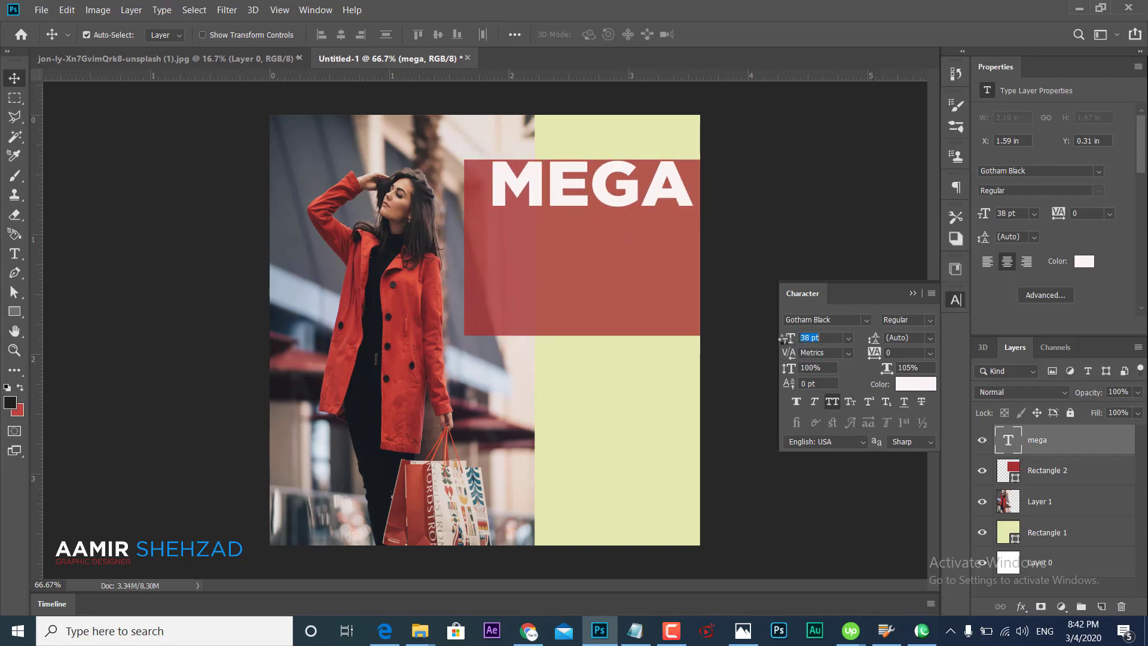
pyautogui.moveTo(632, 199); pyautogui.dragTo(625, 216)
# Add the text 'sale' on a new line beneath MEGA
pyautogui.click(19, 254)
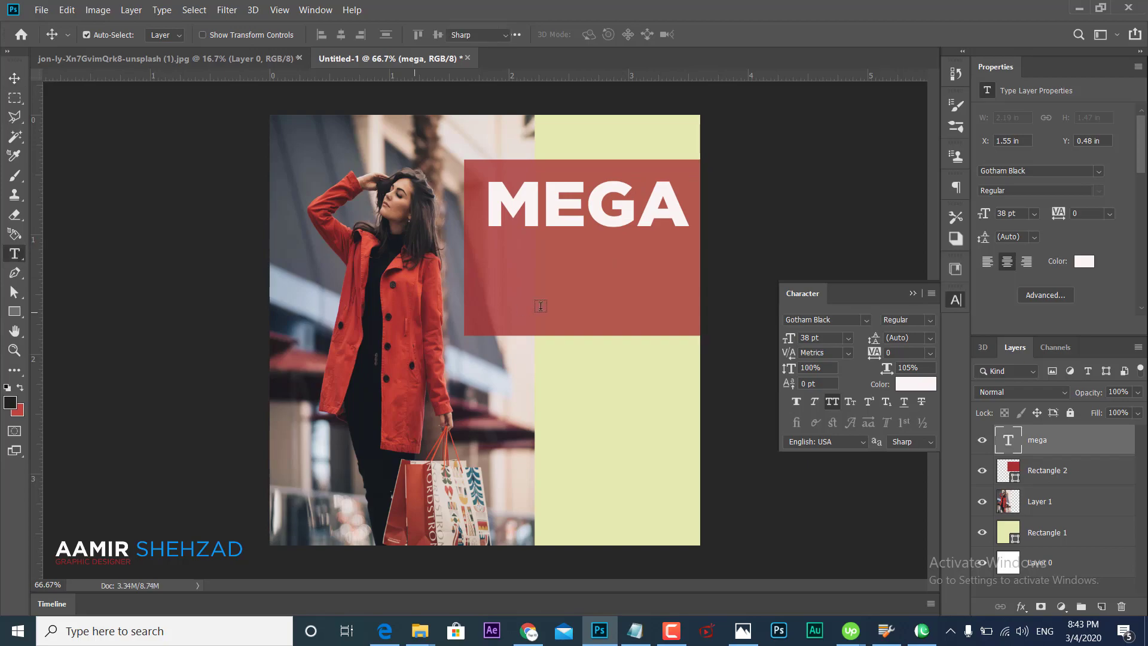
pyautogui.click(532, 301)
pyautogui.write('s')
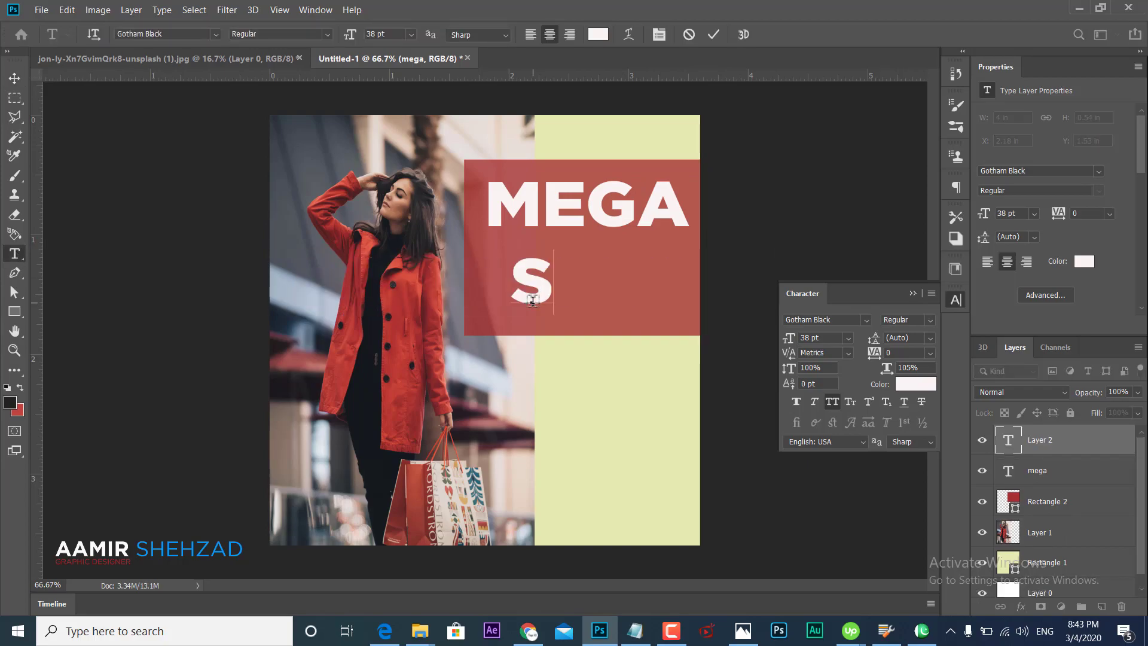
pyautogui.write('ale')
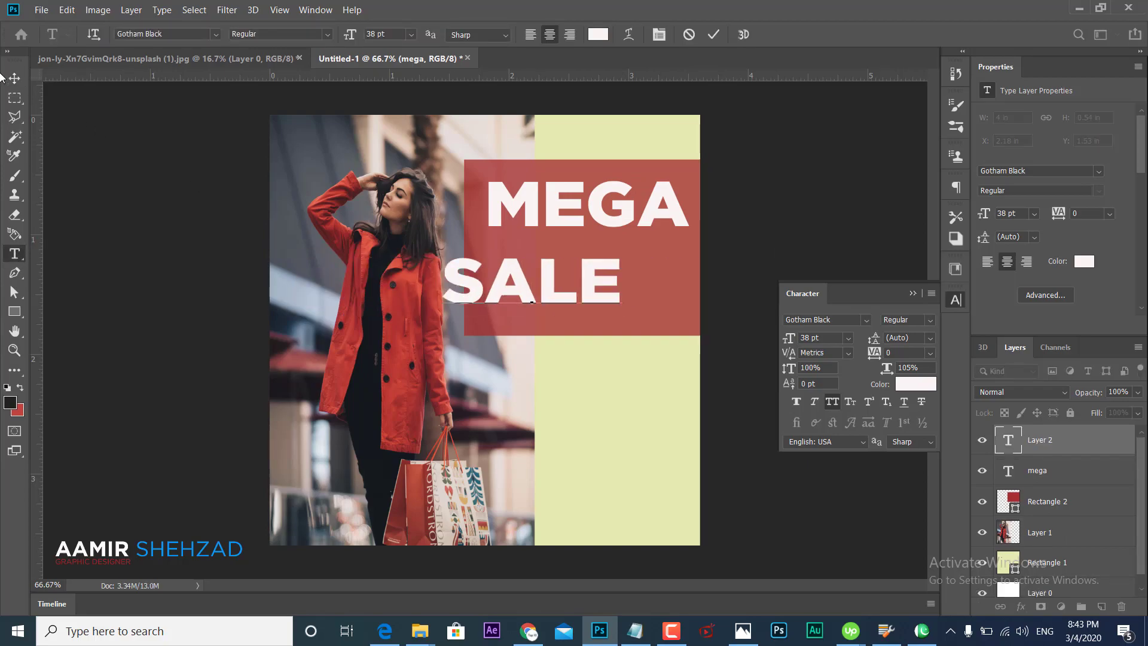
pyautogui.click(15, 77)
pyautogui.moveTo(556, 285)
pyautogui.mouseDown()
pyautogui.moveTo(601, 277)
pyautogui.moveTo(592, 283)
pyautogui.mouseUp()
# Style SALE in Arkipelago, a dark photo-sampled colour, 49 pt, positioned under MEGA
pyautogui.click(864, 320)
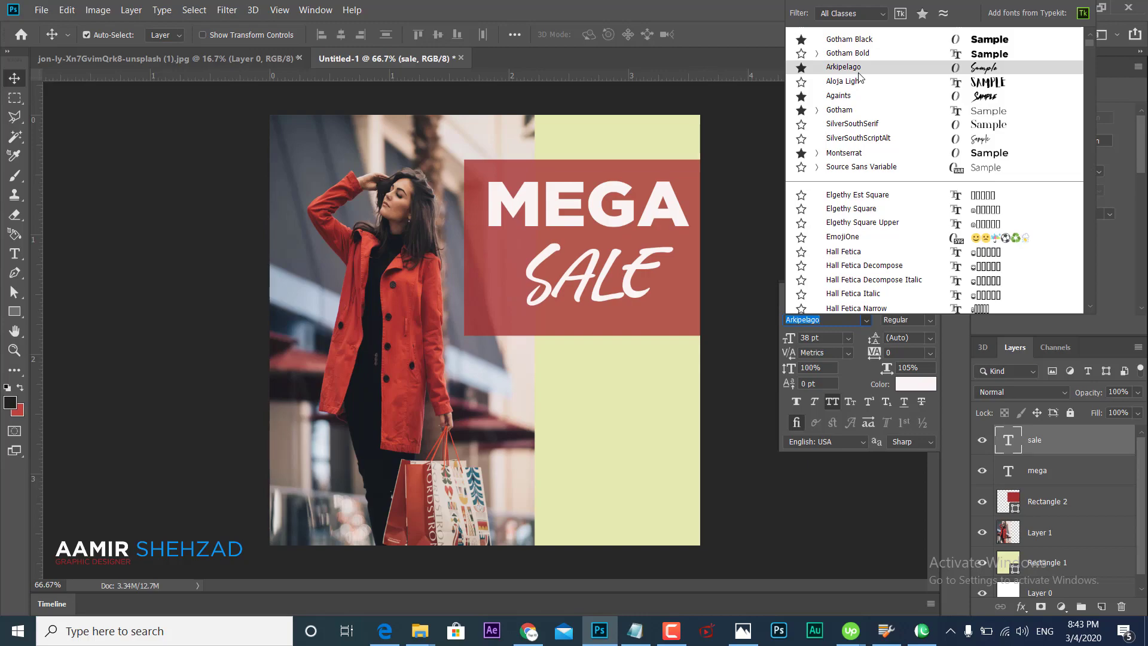
pyautogui.click(858, 73)
pyautogui.click(909, 383)
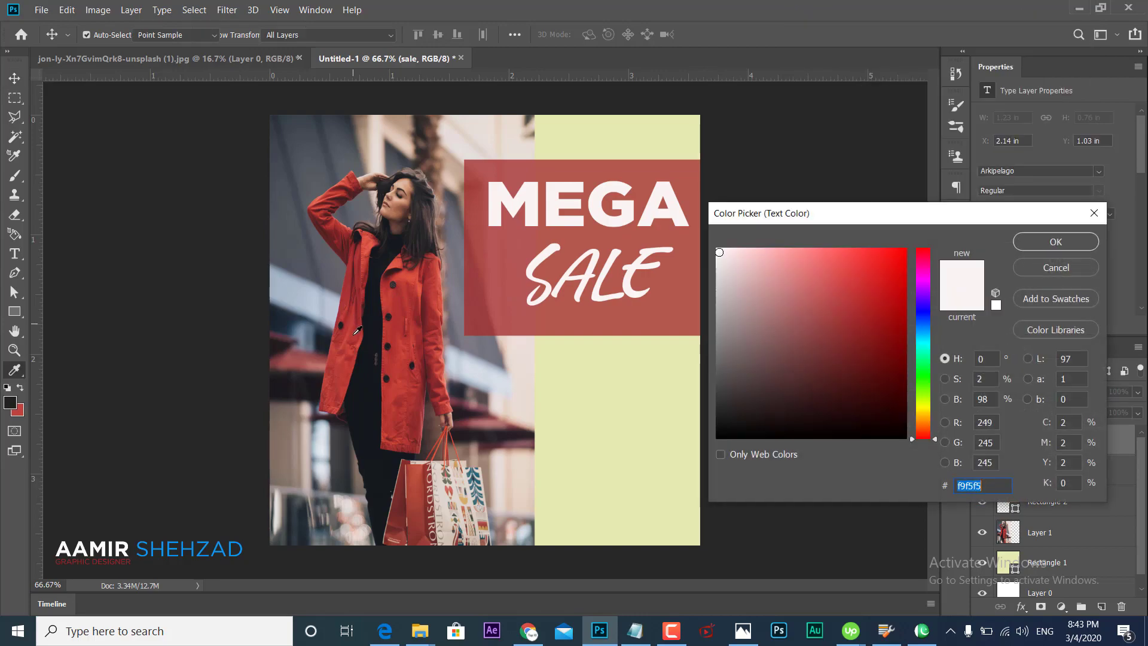
pyautogui.click(371, 352)
pyautogui.click(1070, 242)
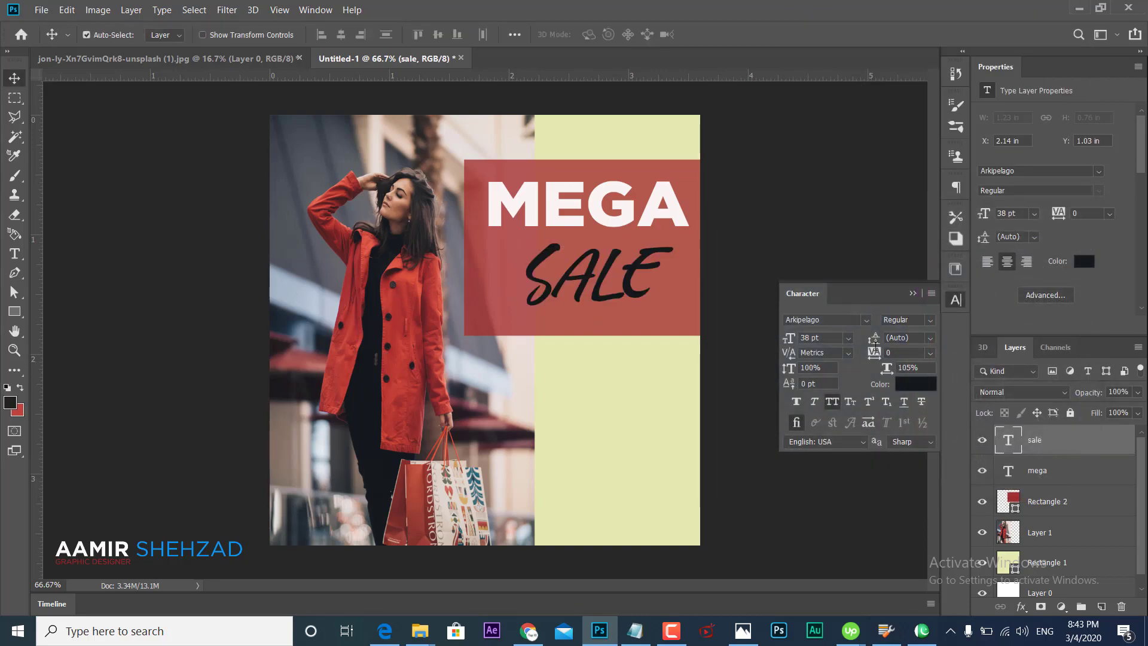
pyautogui.moveTo(791, 340); pyautogui.dragTo(816, 341)
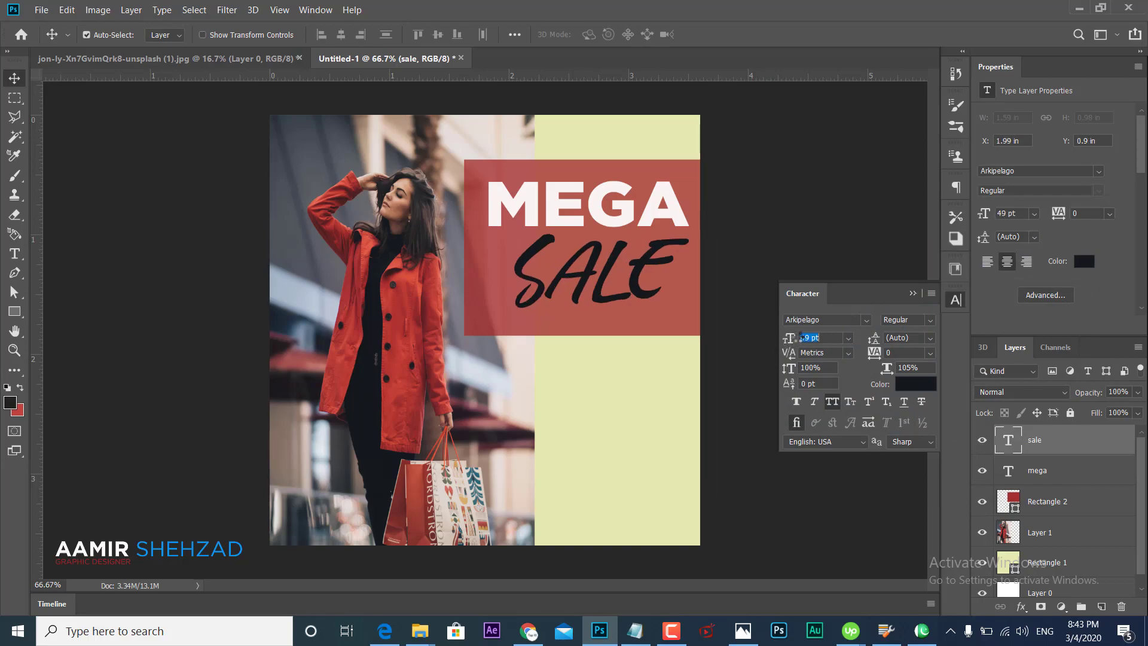
pyautogui.moveTo(560, 263)
pyautogui.mouseDown()
pyautogui.moveTo(554, 276)
pyautogui.moveTo(561, 254)
pyautogui.mouseUp()
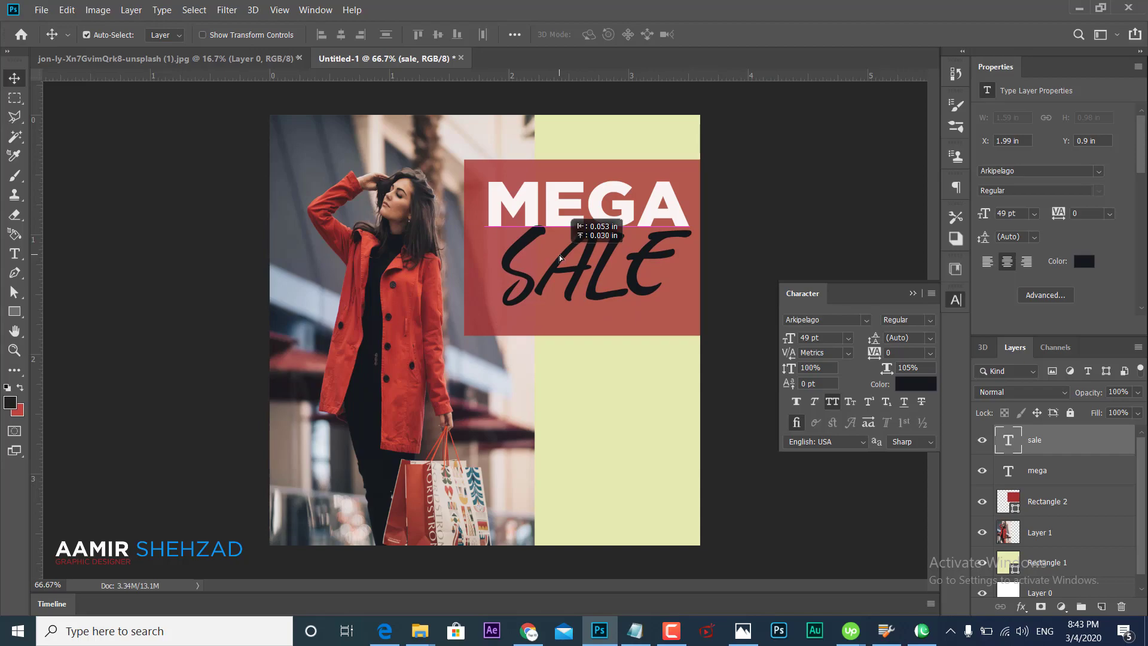
# Shorten the red box from the bottom to hug MEGA and SALE
pyautogui.click(583, 313)
pyautogui.hotkey('ctrl', 't')
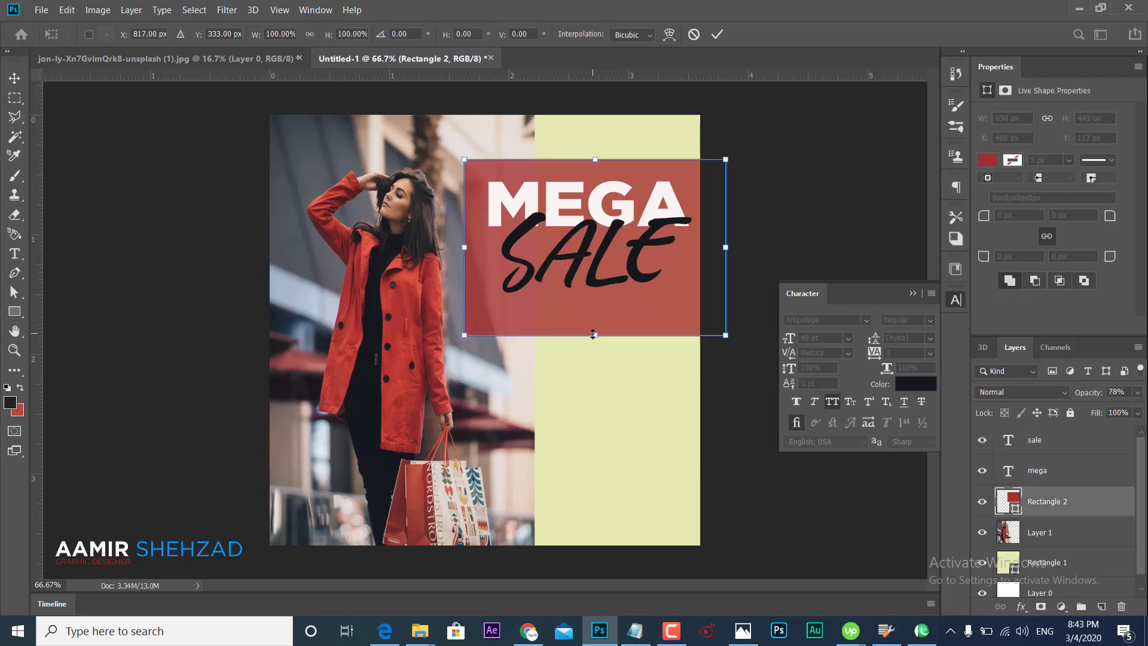
pyautogui.moveTo(593, 335); pyautogui.dragTo(595, 309)
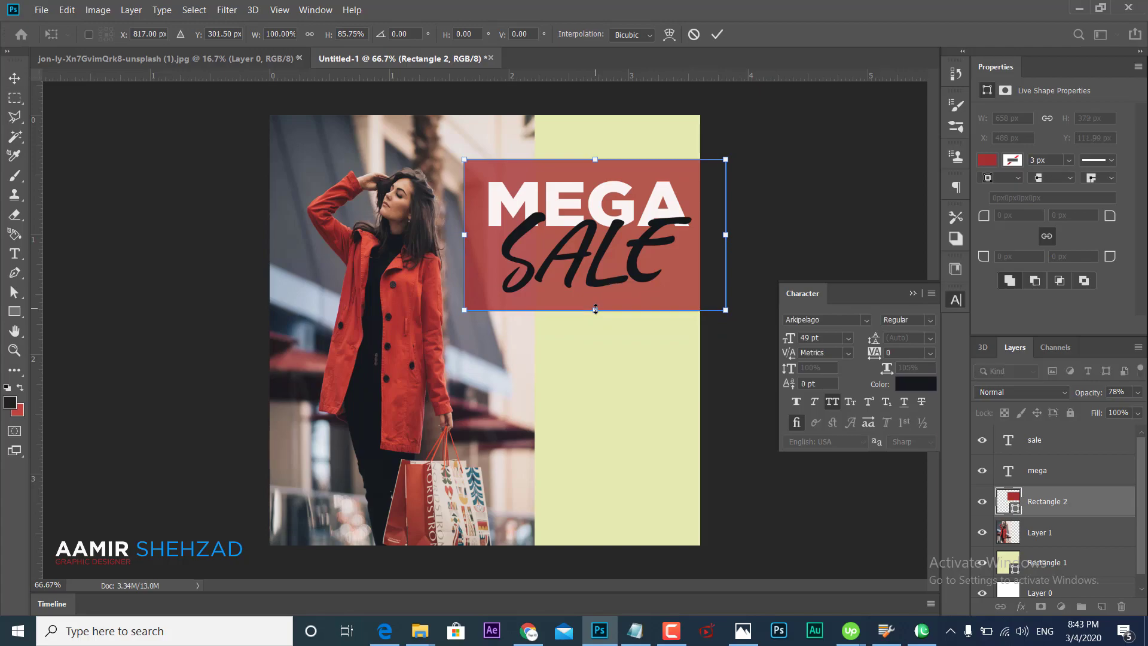
pyautogui.press('Return')
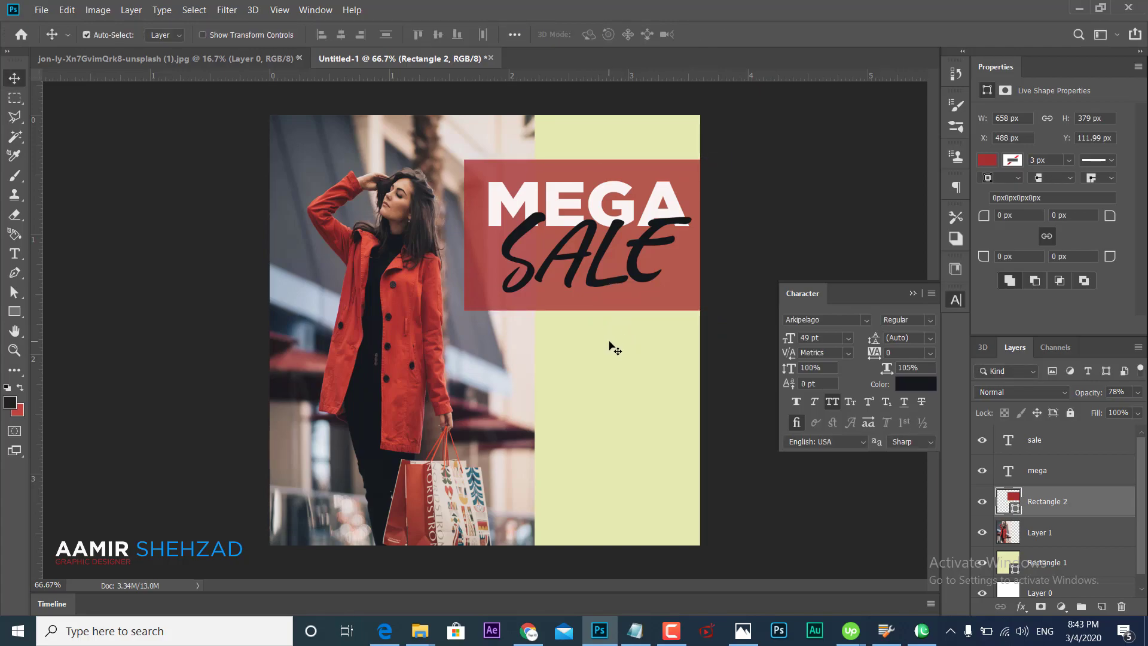
pyautogui.click(954, 302)
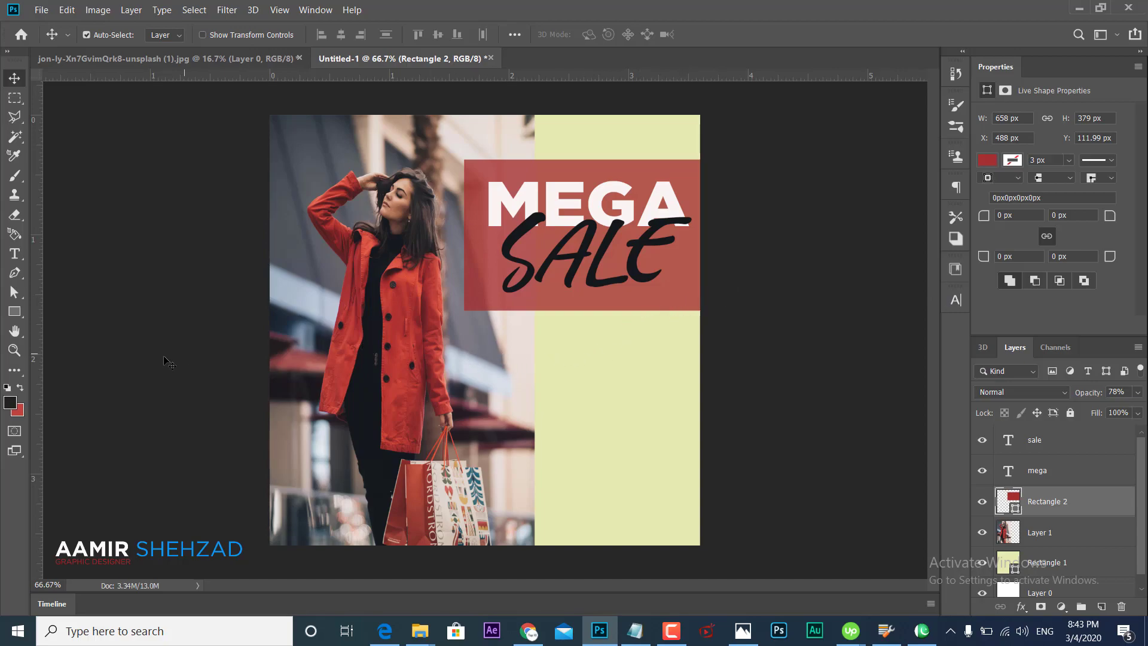
# Draw a rectangle over the woman with no fill and a 4 px white outline
pyautogui.click(14, 311)
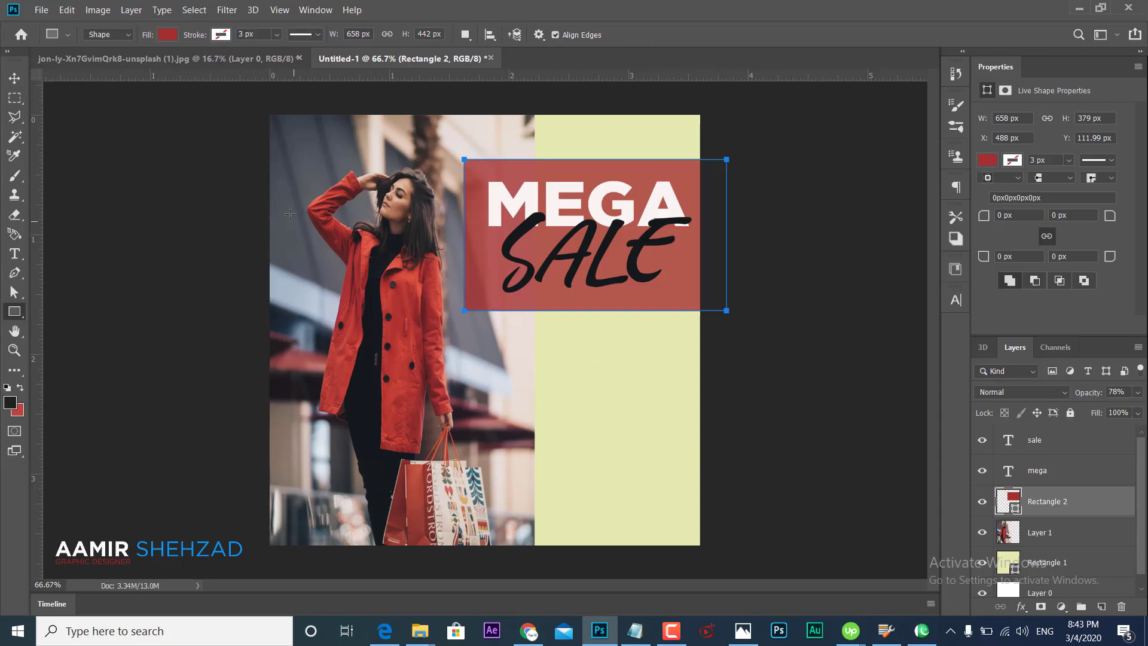
pyautogui.moveTo(290, 213); pyautogui.dragTo(509, 459)
pyautogui.click(166, 35)
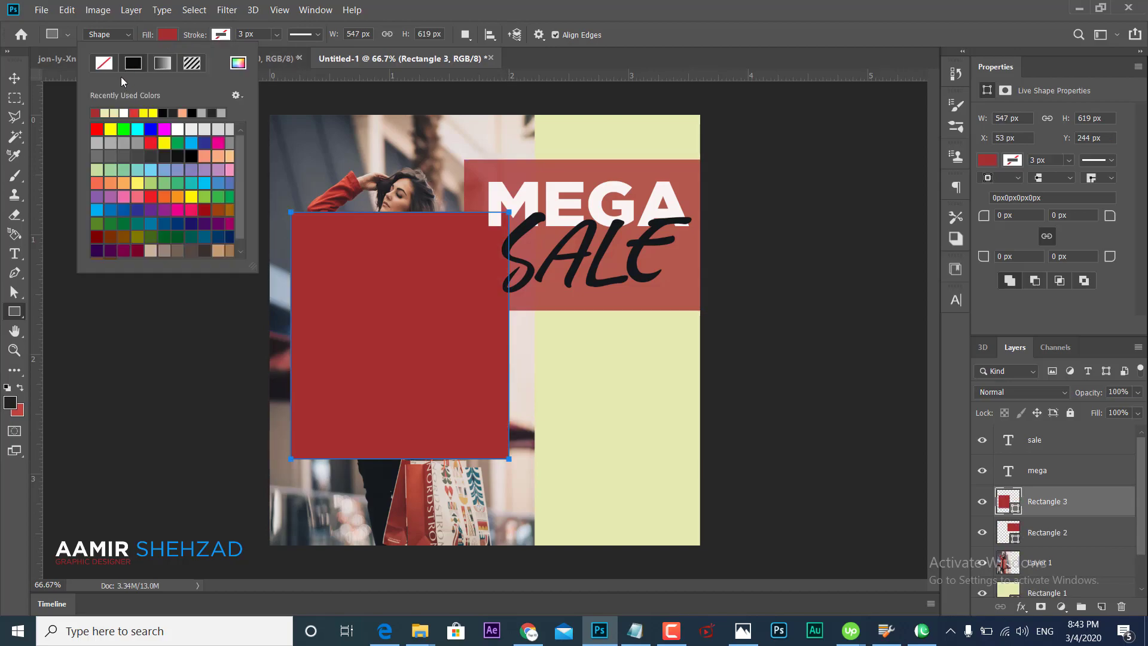
pyautogui.click(104, 63)
pyautogui.click(220, 35)
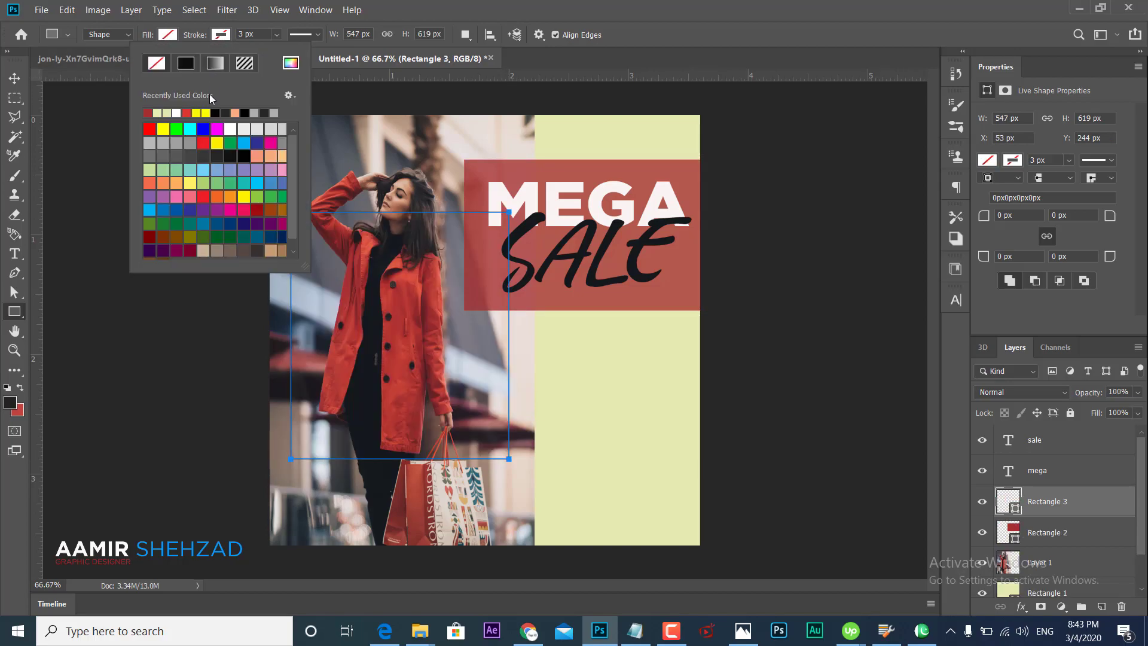
pyautogui.click(177, 111)
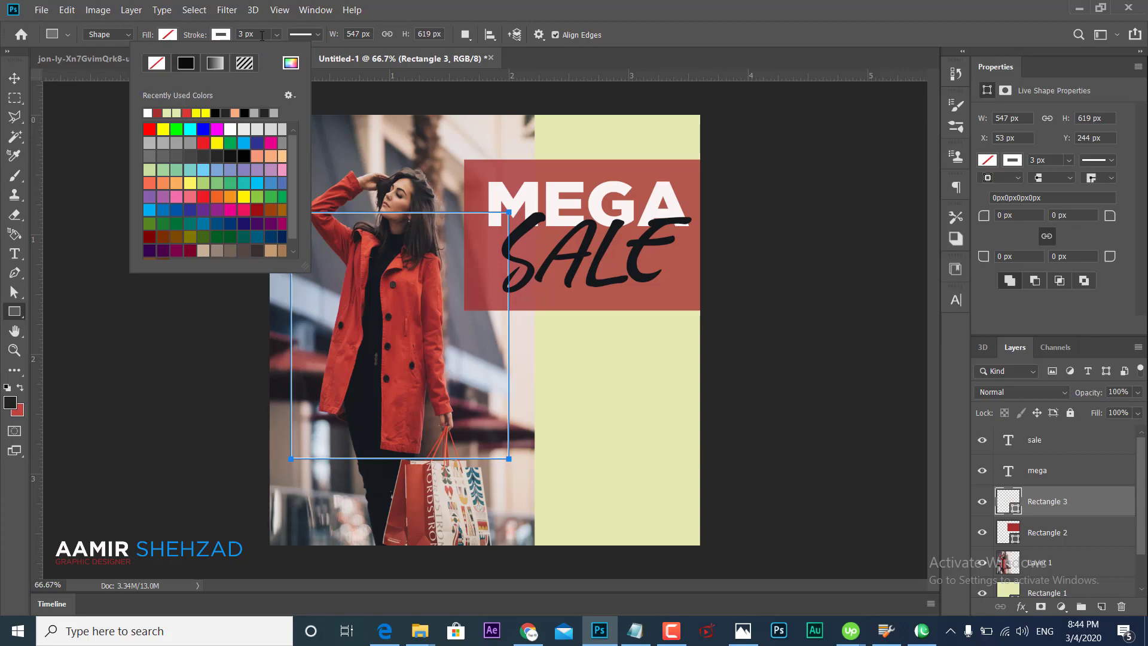
pyautogui.click(262, 35)
pyautogui.write('4')
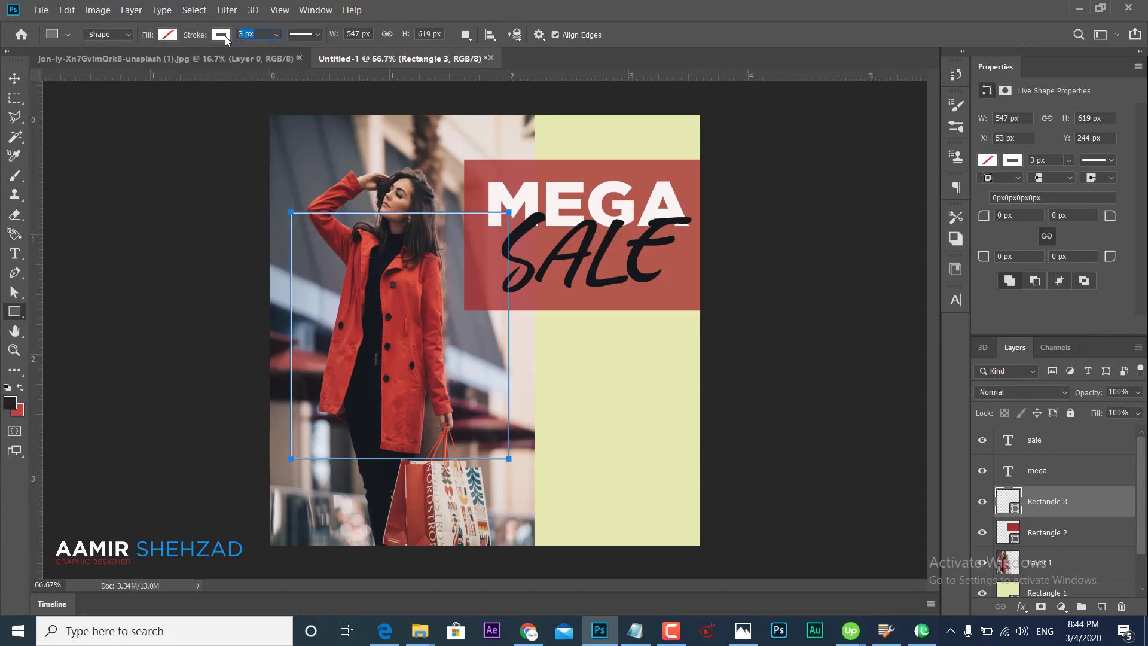
pyautogui.click(18, 81)
# Tilt the frame about -7.6° counter-clockwise and move it up and right
pyautogui.hotkey('ctrl', 't')
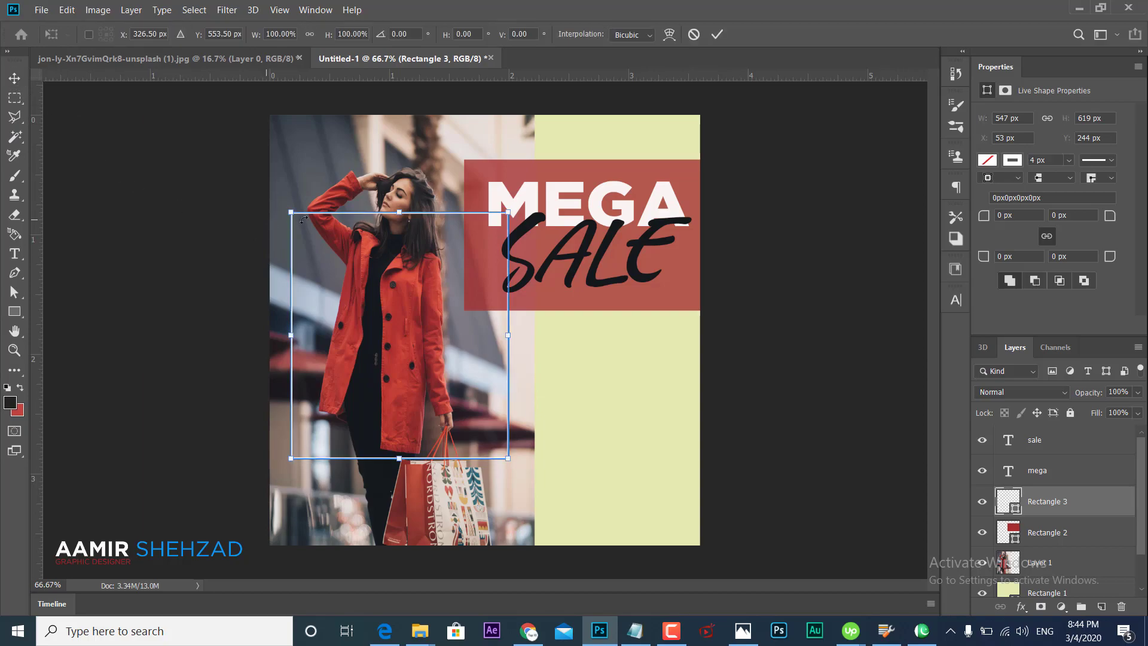
pyautogui.moveTo(376, 166); pyautogui.dragTo(354, 170)
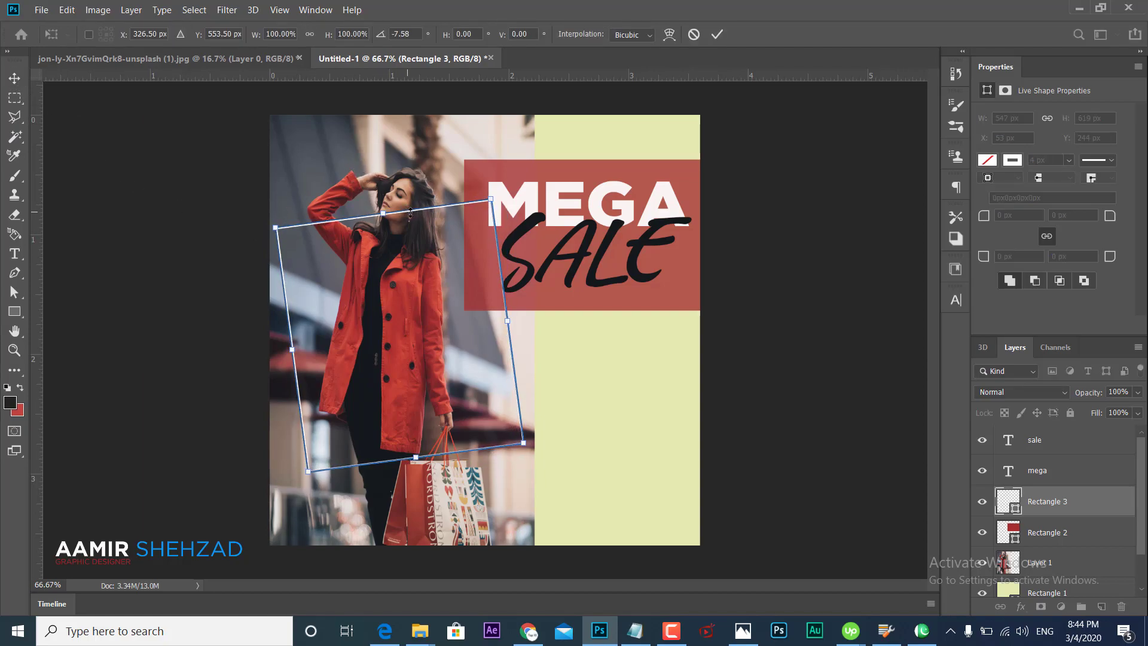
pyautogui.moveTo(406, 214); pyautogui.dragTo(412, 190)
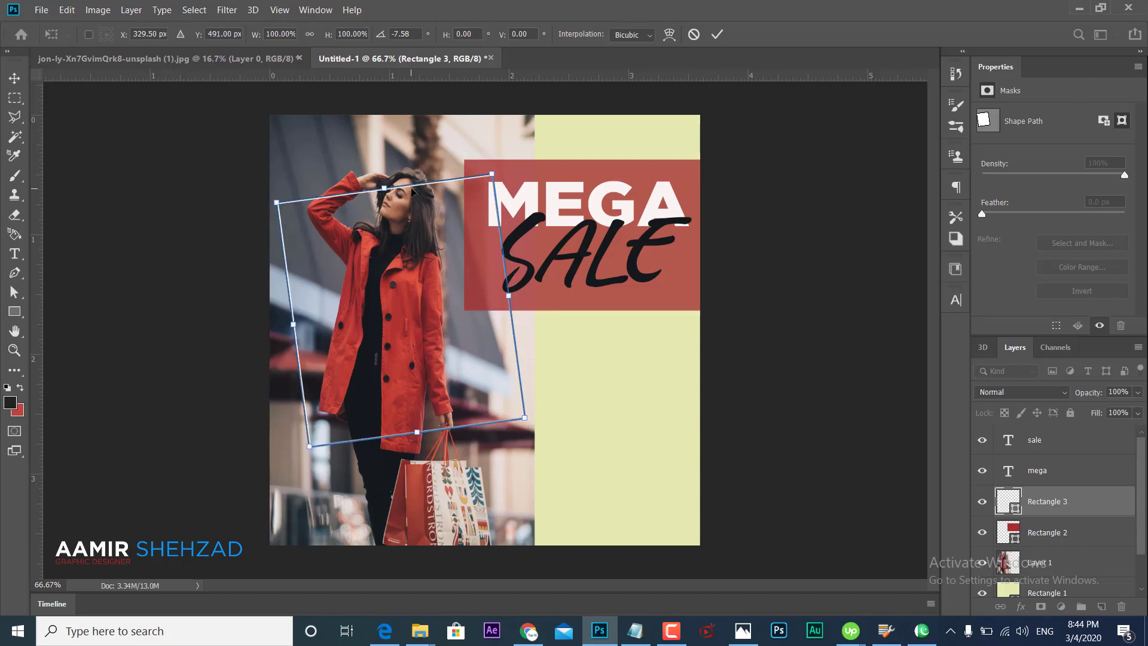
pyautogui.press('Return')
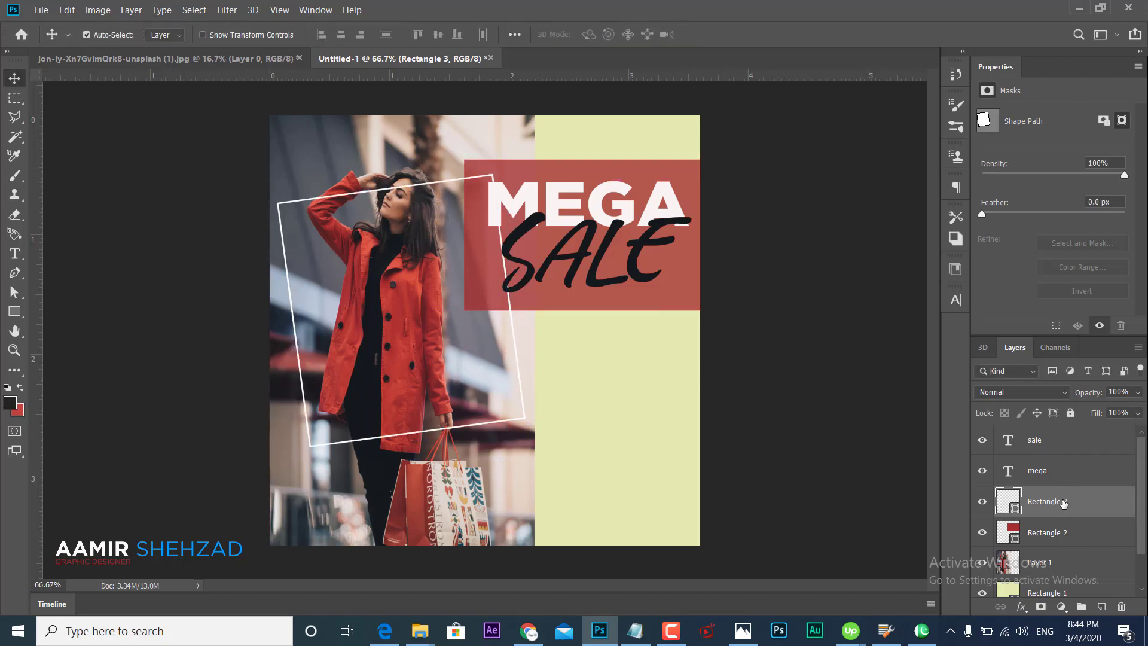
# Put the frame layer behind the red box and thicken its outline to 8 px
pyautogui.moveTo(1063, 503); pyautogui.dragTo(1052, 538)
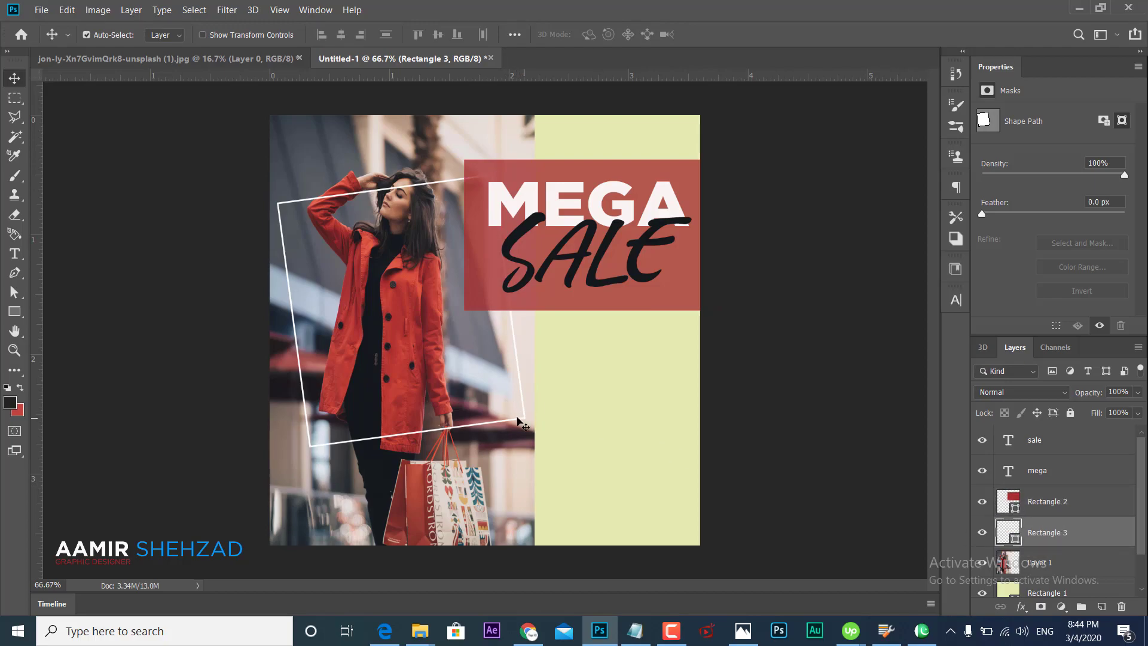
pyautogui.click(15, 312)
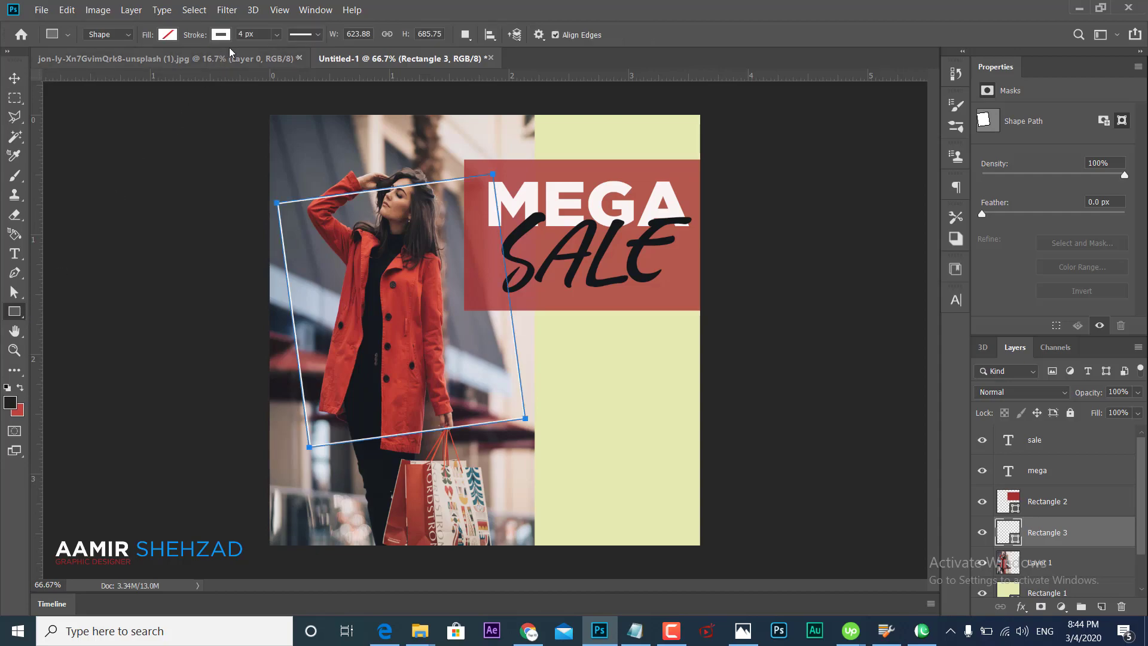
pyautogui.click(239, 36)
pyautogui.write('6')
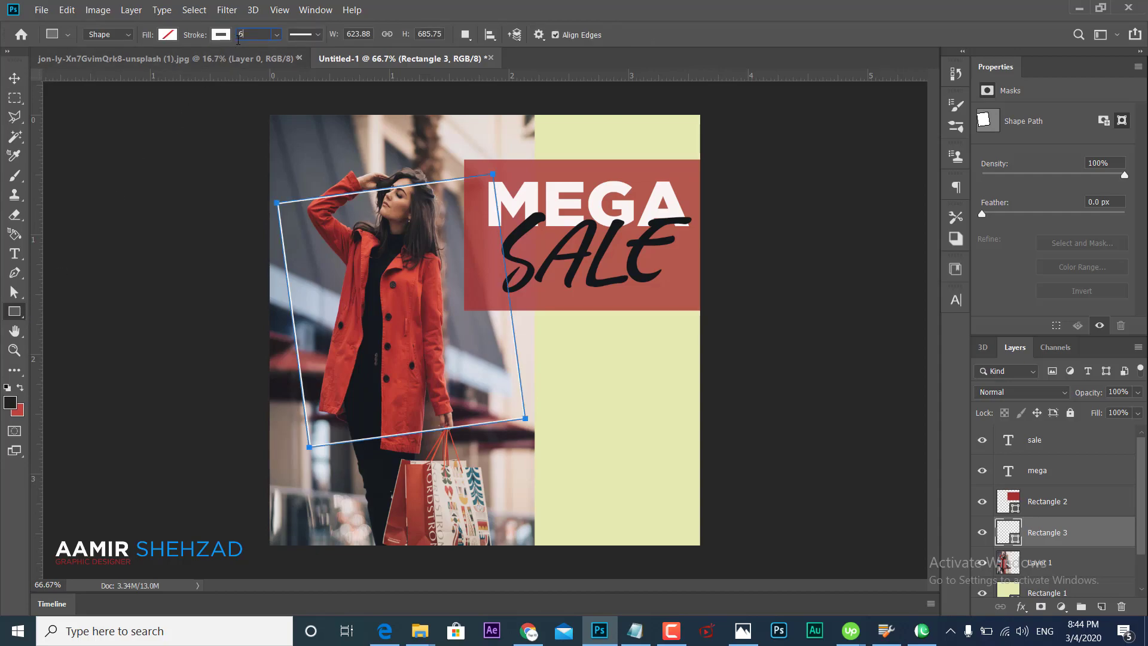
pyautogui.press('Return')
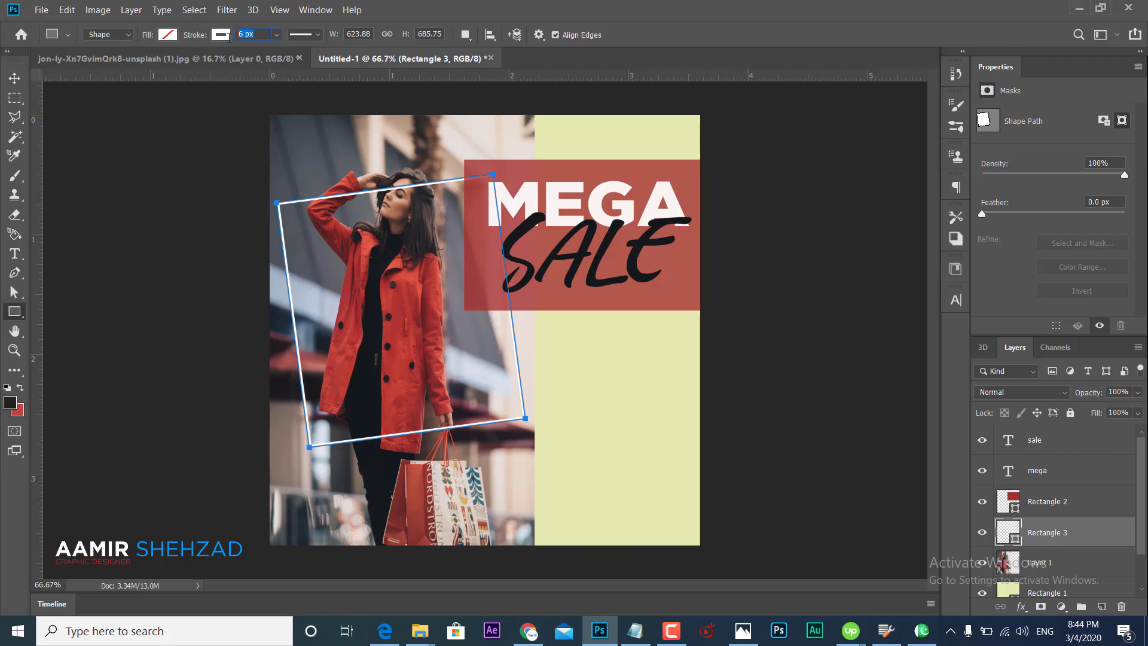
pyautogui.write('8')
pyautogui.press('Return')
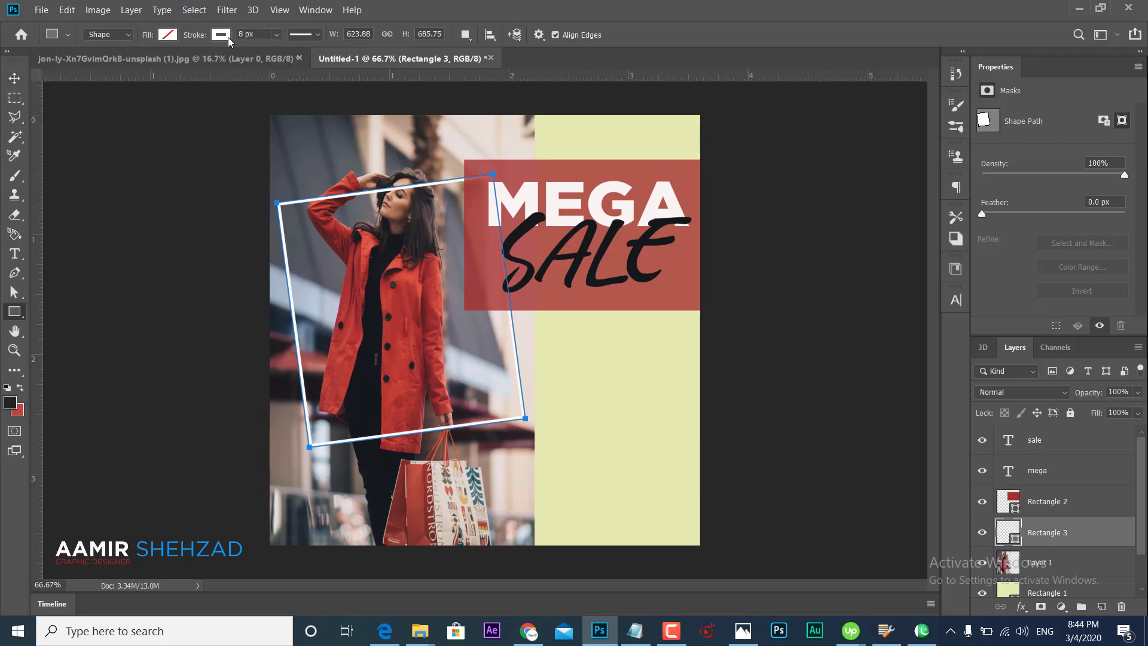
# Reposition the white frame right and down and shift the photo right to match
pyautogui.click(15, 80)
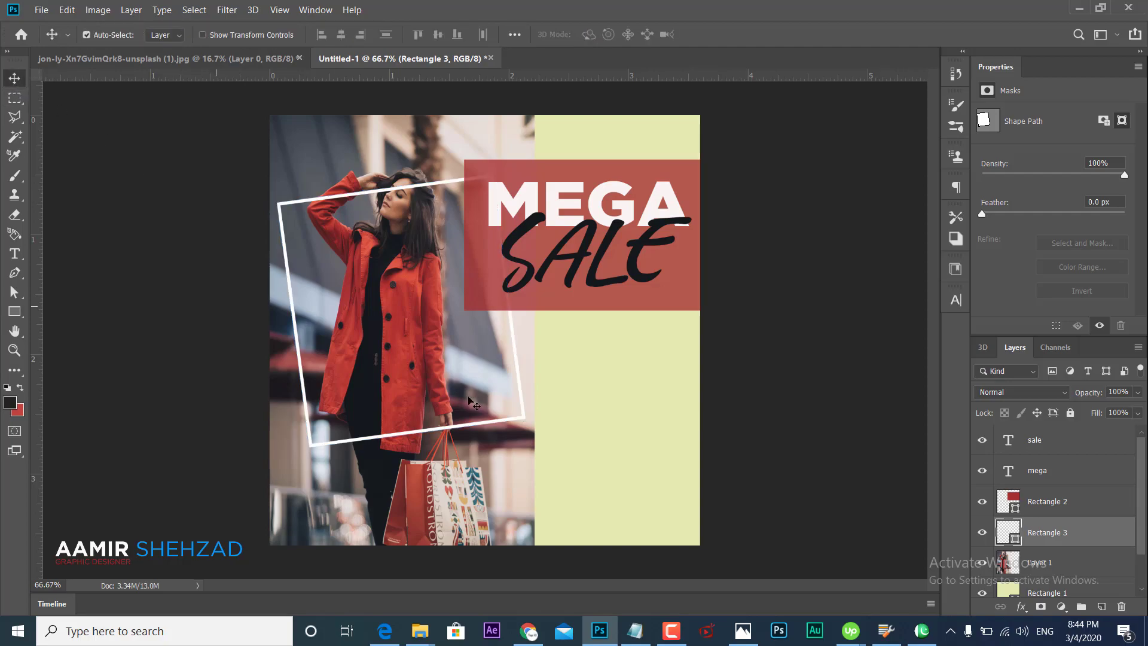
pyautogui.moveTo(528, 420)
pyautogui.mouseDown()
pyautogui.moveTo(544, 428)
pyautogui.moveTo(543, 397)
pyautogui.mouseUp()
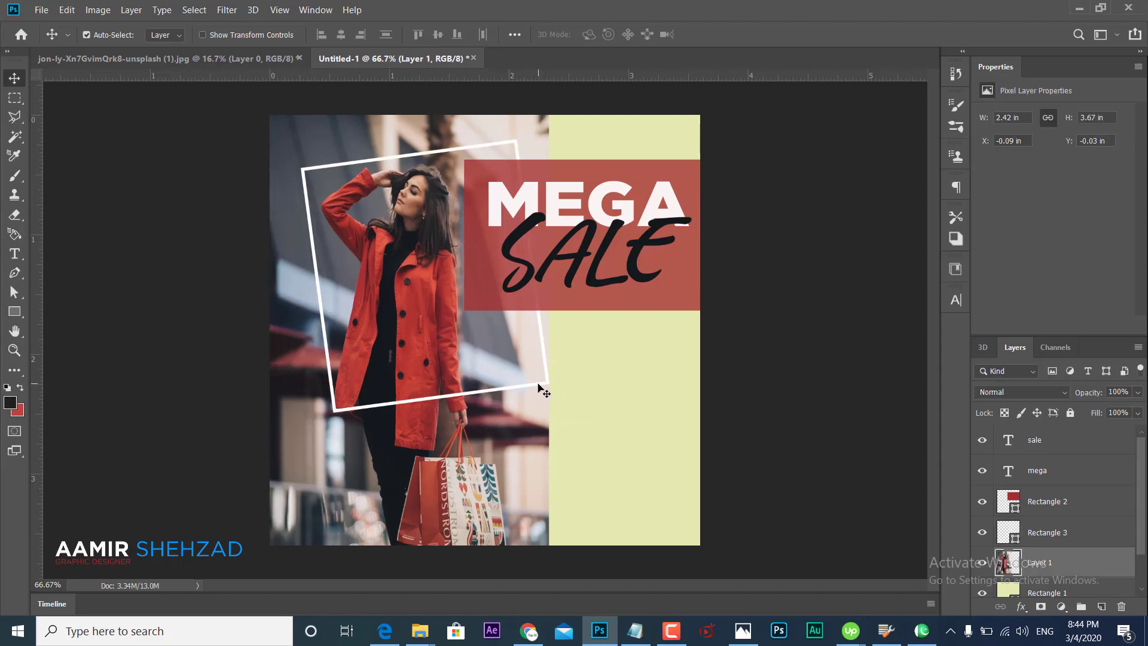
pyautogui.moveTo(538, 389); pyautogui.dragTo(544, 385)
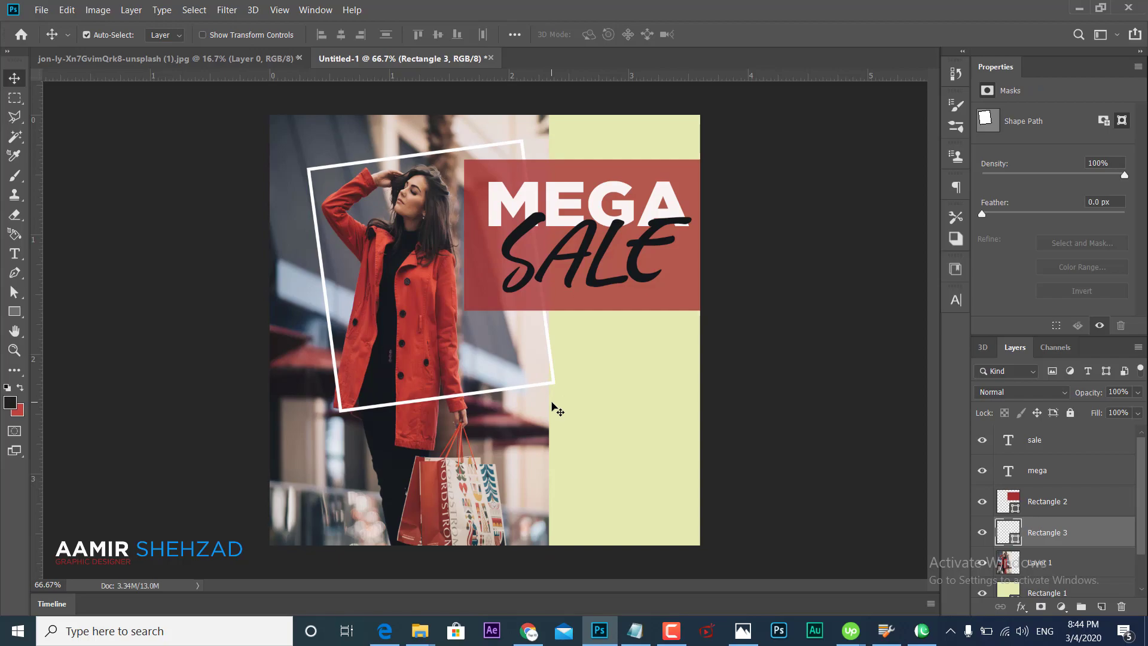
pyautogui.moveTo(555, 386); pyautogui.dragTo(556, 385)
# Give the frame a drop shadow with tighter spread and a changed angle
pyautogui.click(1022, 606)
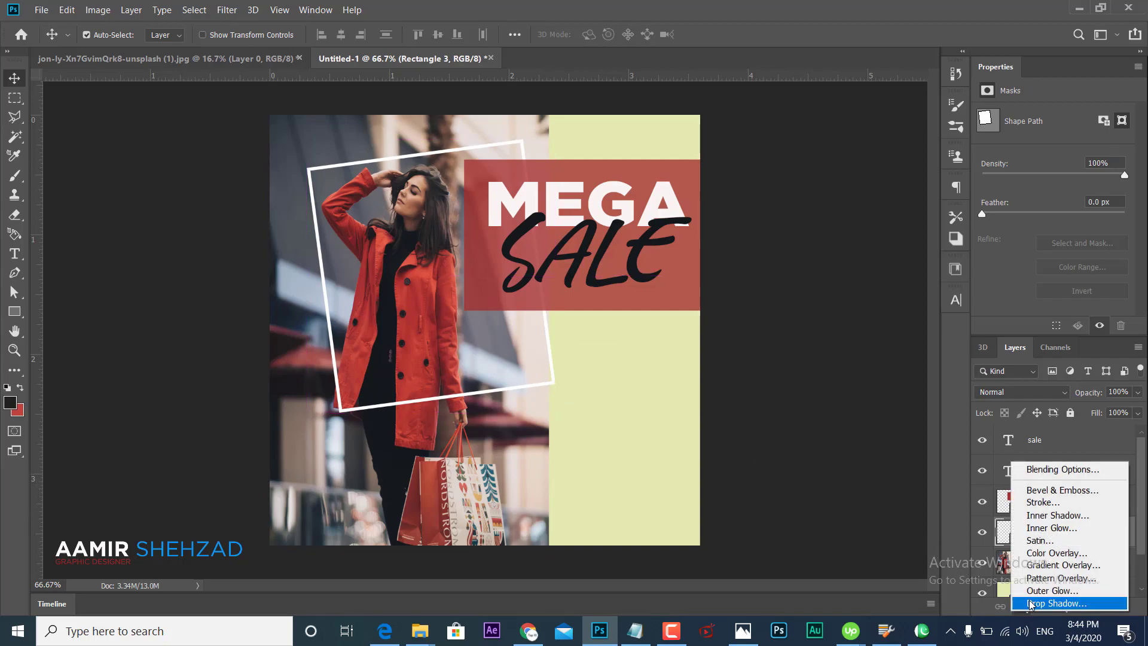
pyautogui.click(1031, 603)
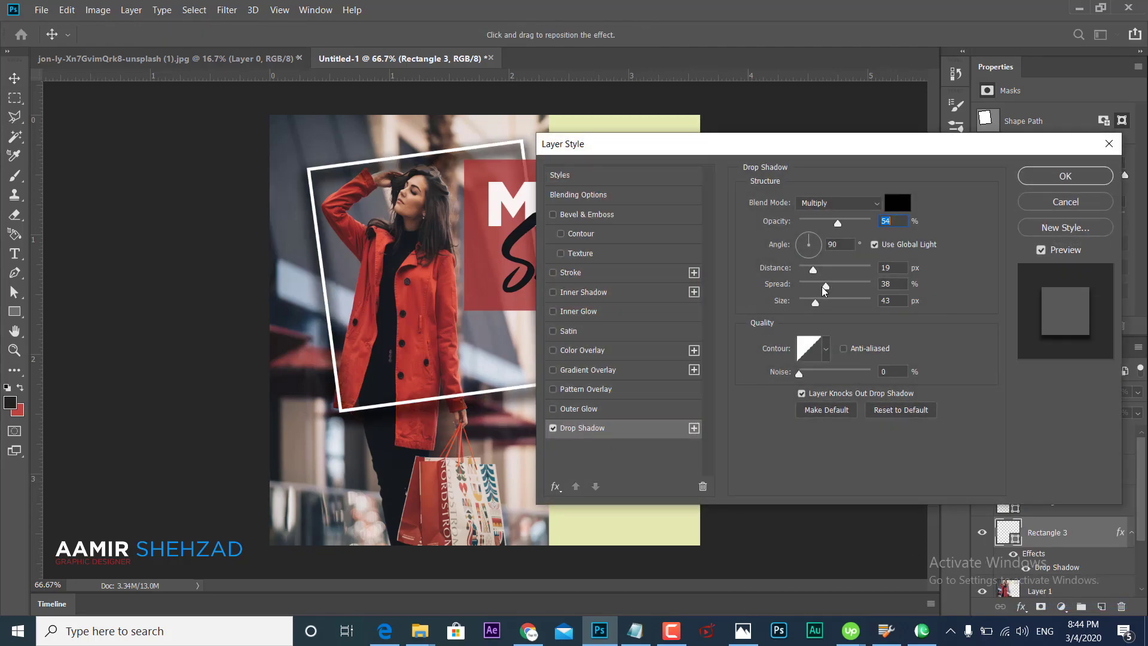
pyautogui.moveTo(824, 290); pyautogui.dragTo(819, 290)
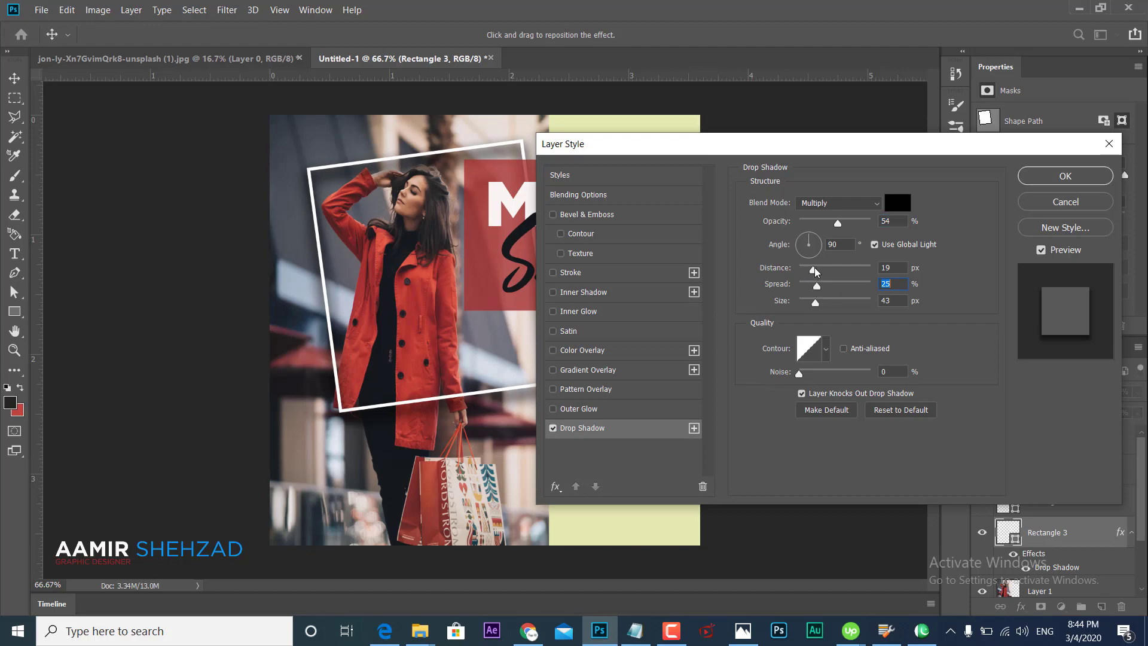
pyautogui.moveTo(810, 241); pyautogui.dragTo(802, 246)
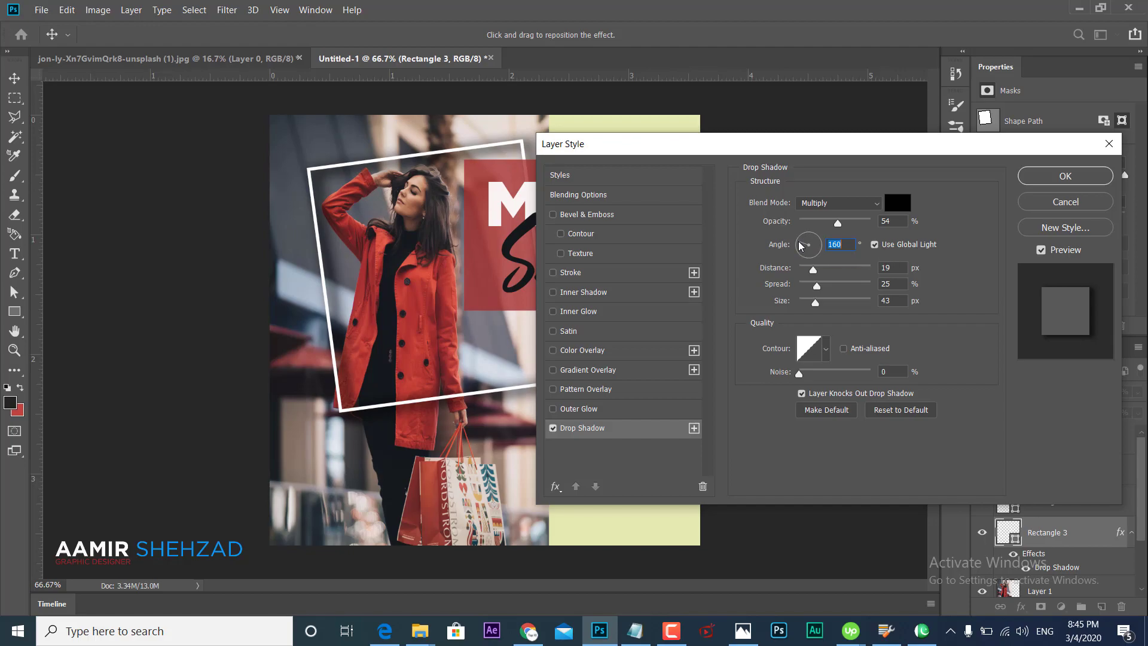
pyautogui.click(1023, 176)
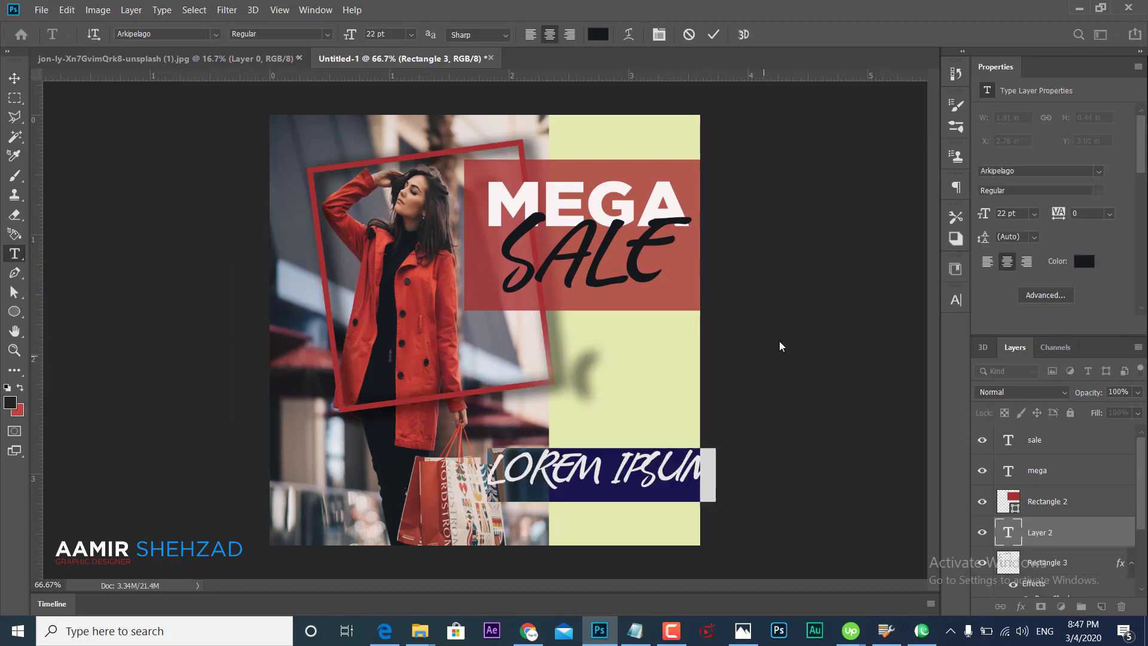
# Type OFF and set it in Gotham Black at 34 pt
pyautogui.write('O')
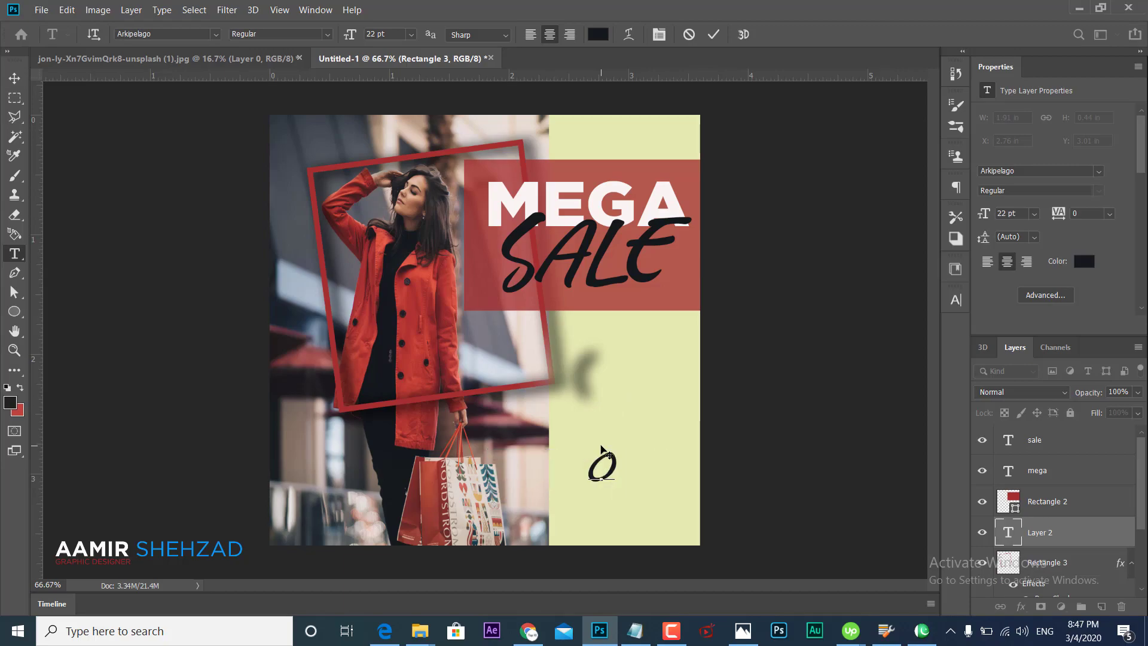
pyautogui.write('ff')
pyautogui.click(13, 78)
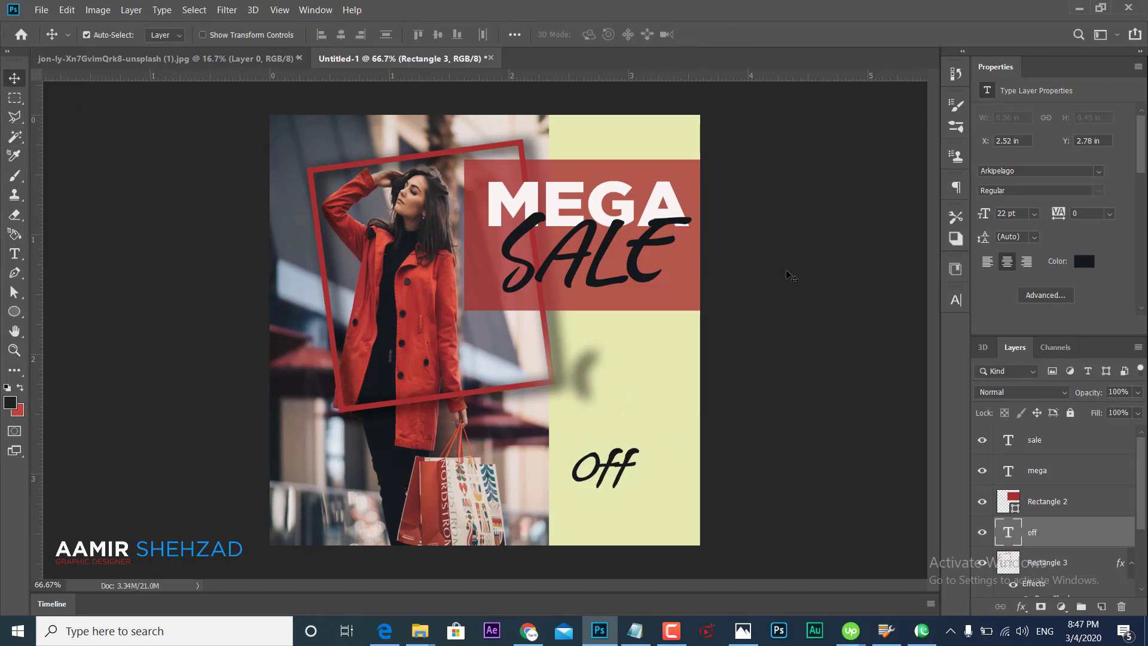
pyautogui.click(955, 299)
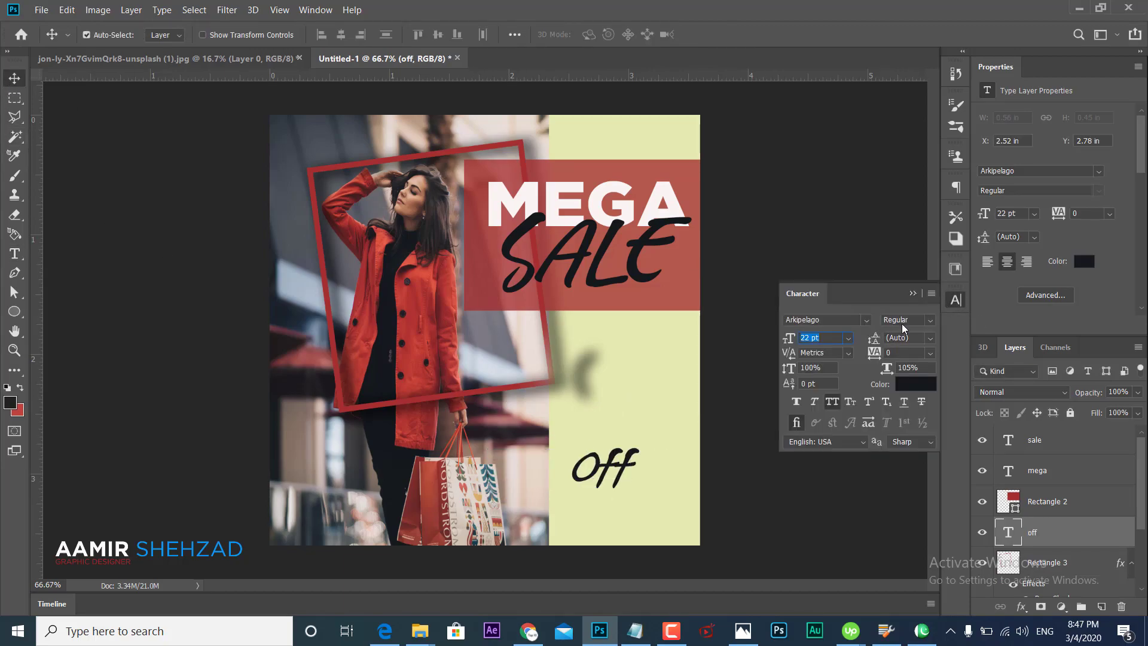
pyautogui.click(865, 320)
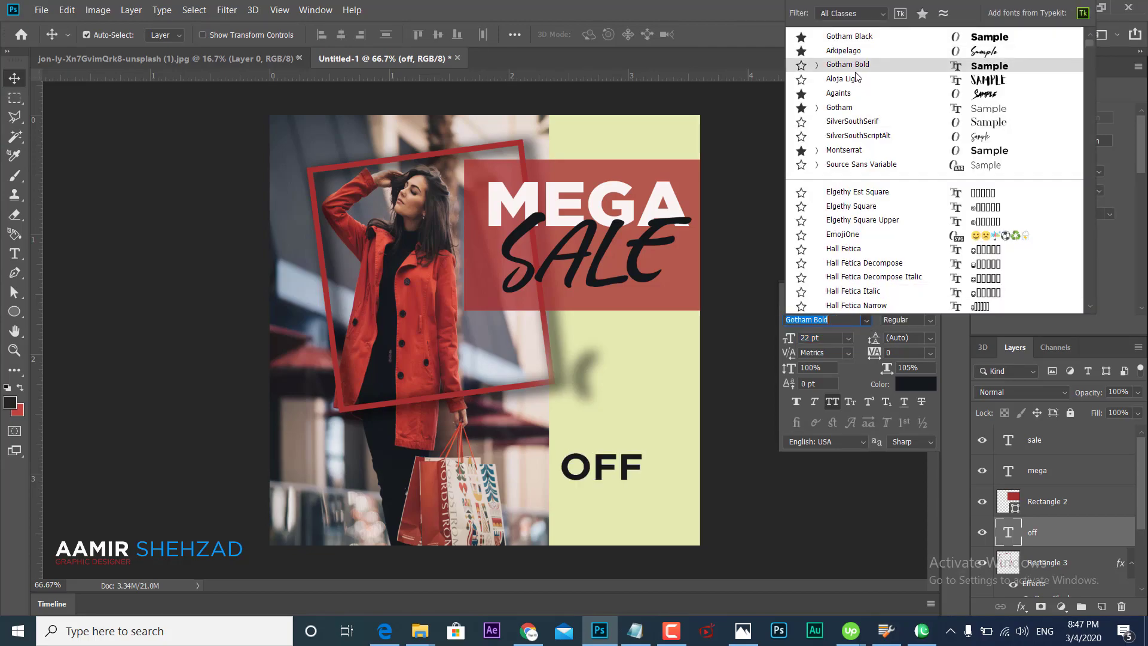
pyautogui.click(856, 39)
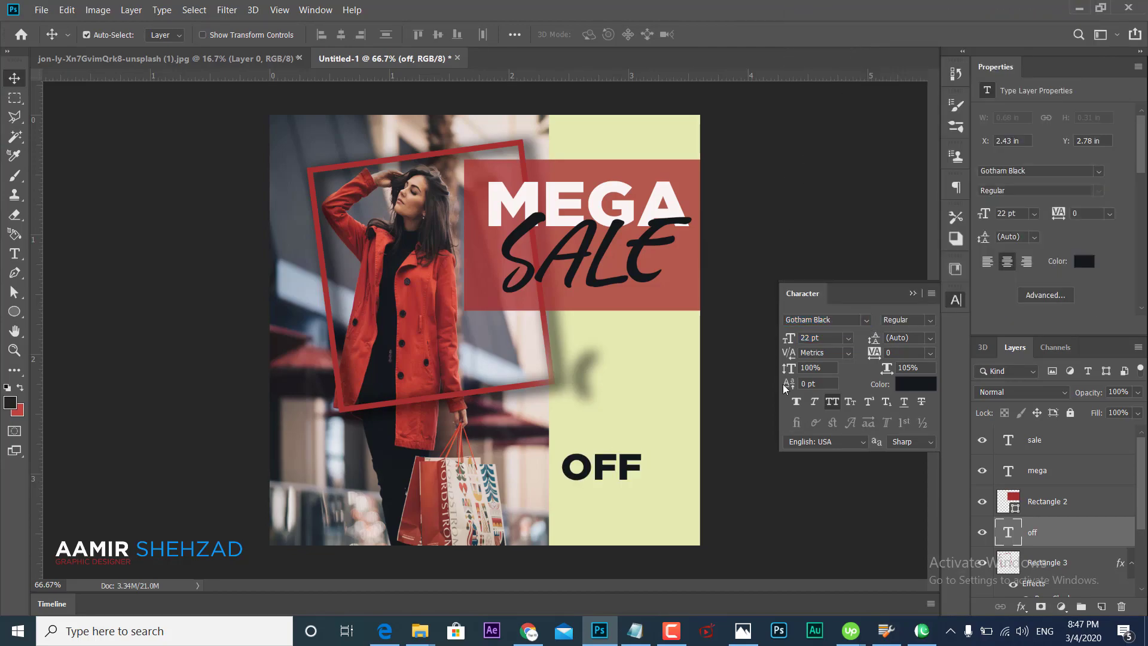
pyautogui.moveTo(789, 337); pyautogui.dragTo(789, 337)
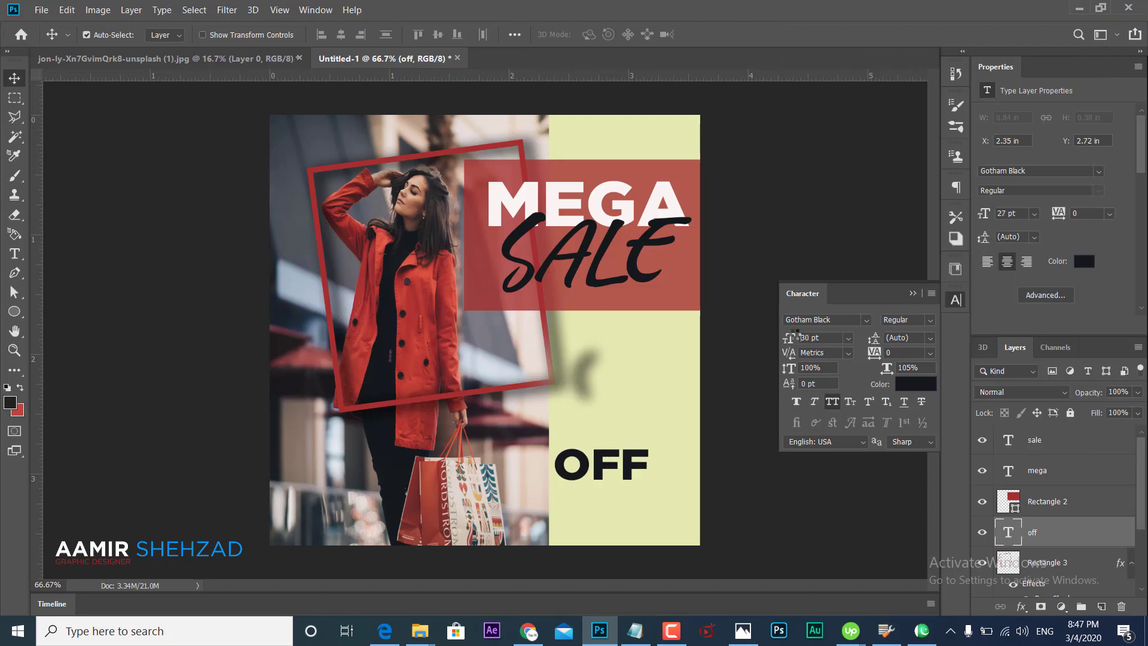
# Move OFF up under the MEGA SALE box and colour it the box's red
pyautogui.moveTo(643, 463); pyautogui.dragTo(671, 375)
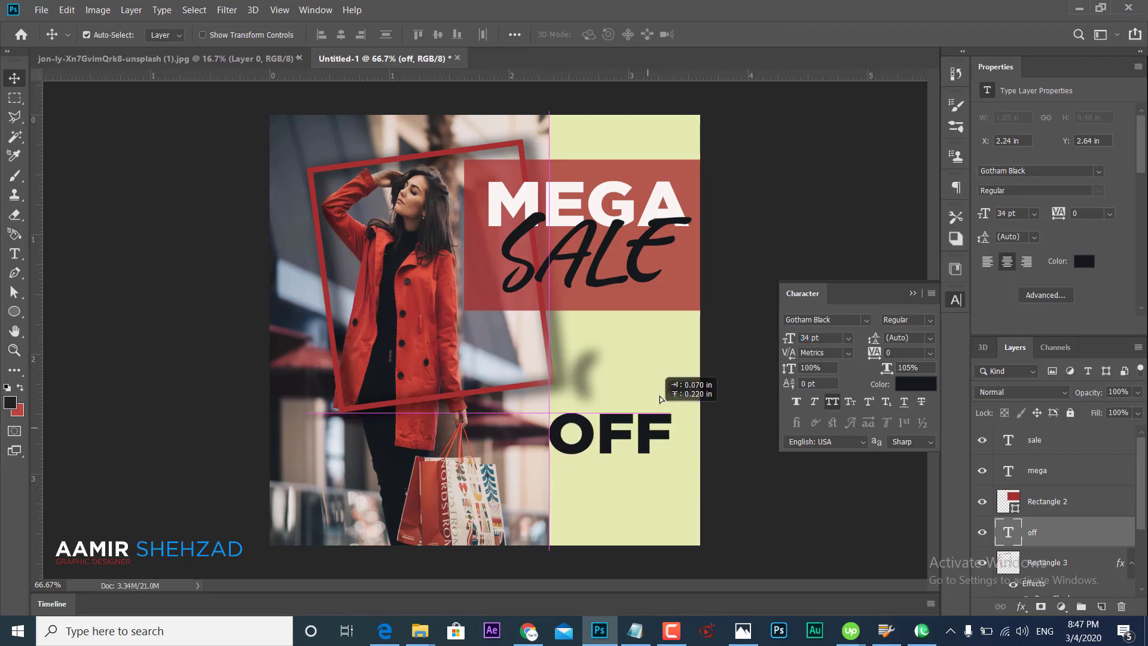
pyautogui.click(927, 389)
pyautogui.click(673, 273)
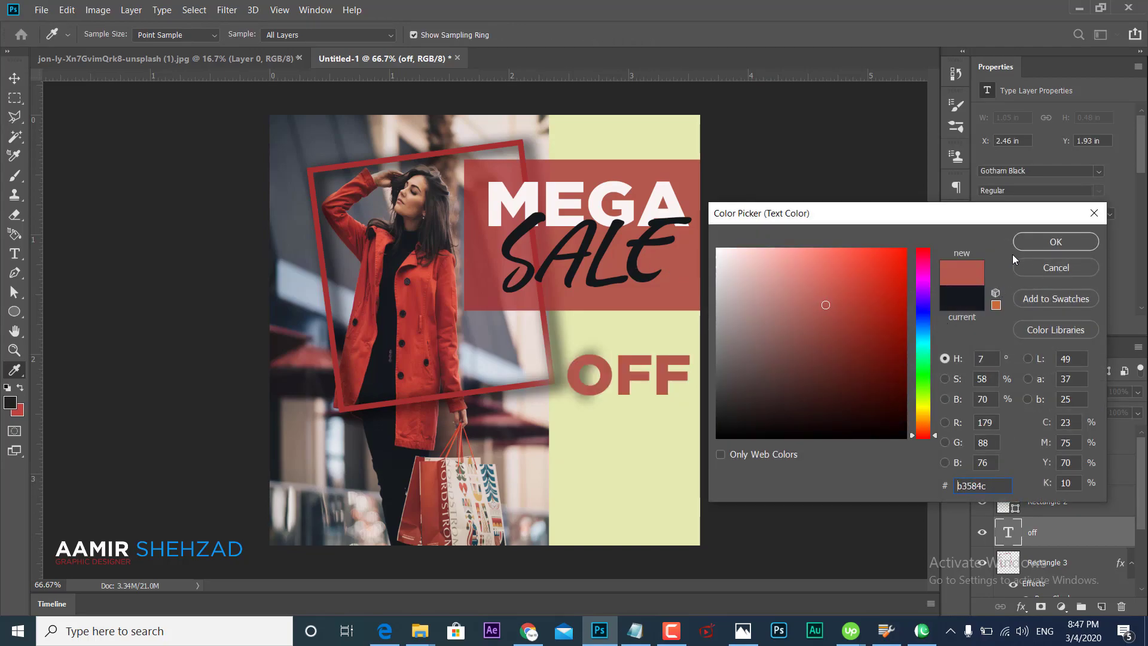
pyautogui.click(1016, 247)
pyautogui.click(15, 253)
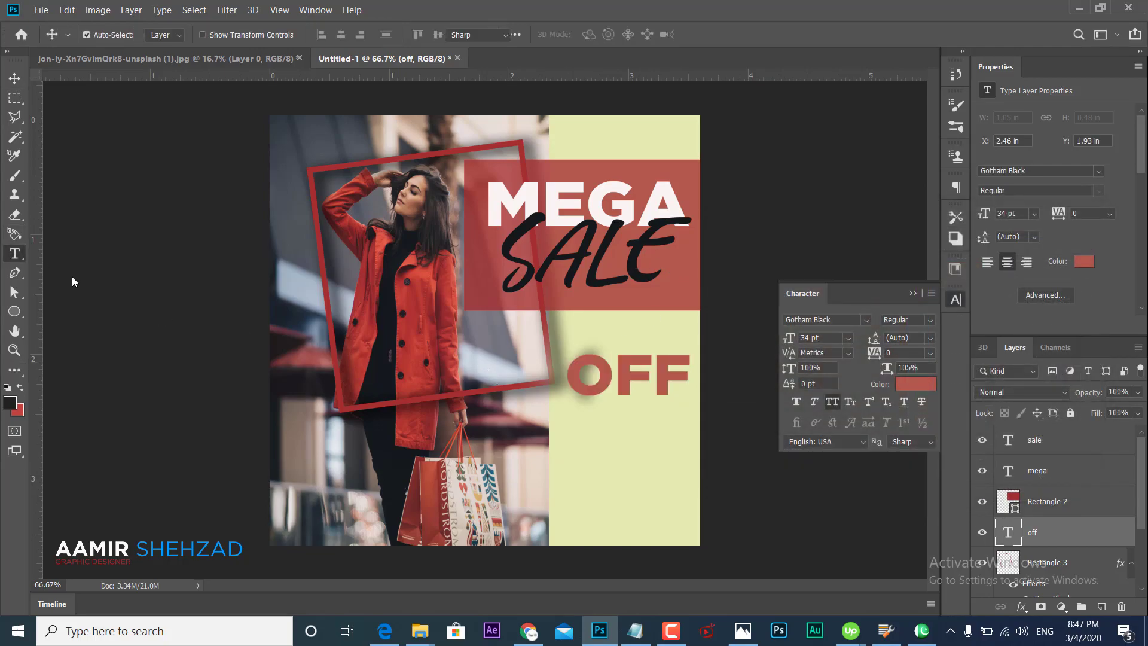
# Type 50% below OFF and set it in the Arkipelago script font
pyautogui.click(580, 491)
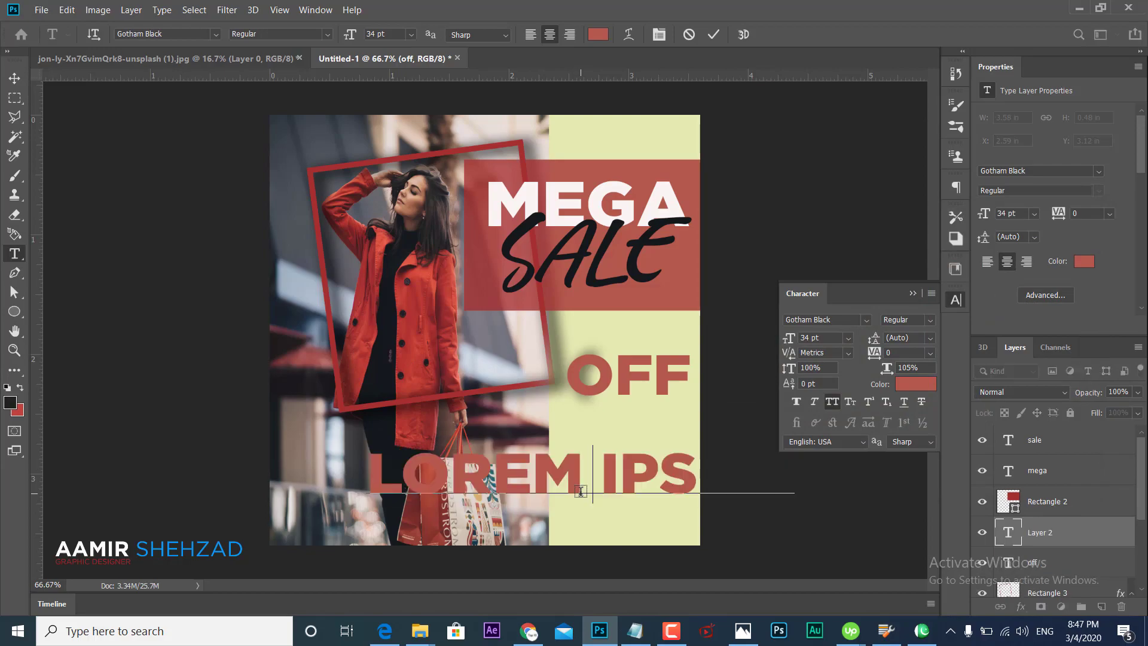
pyautogui.write('1')
pyautogui.press('BackSpace')
pyautogui.write('50')
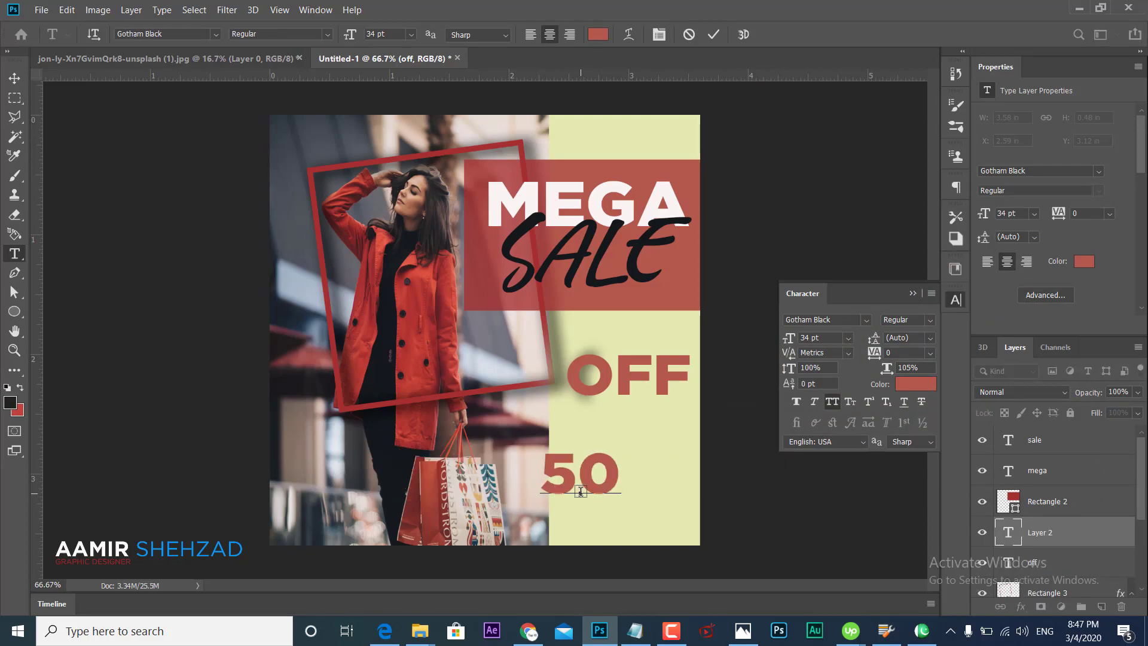
pyautogui.write('%')
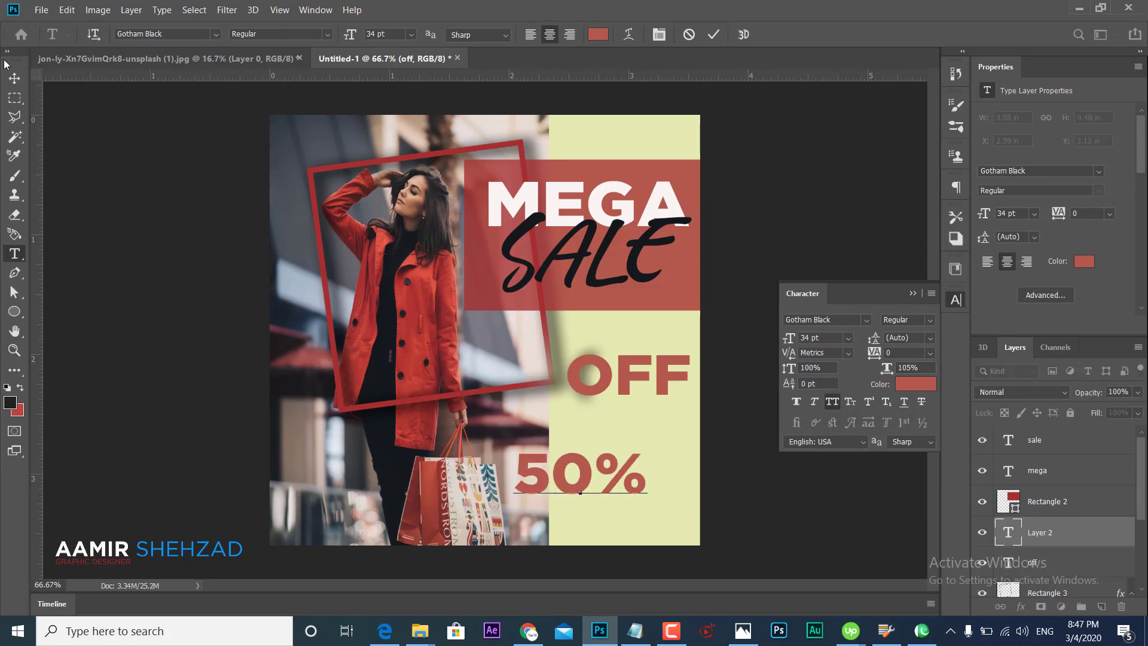
pyautogui.click(14, 78)
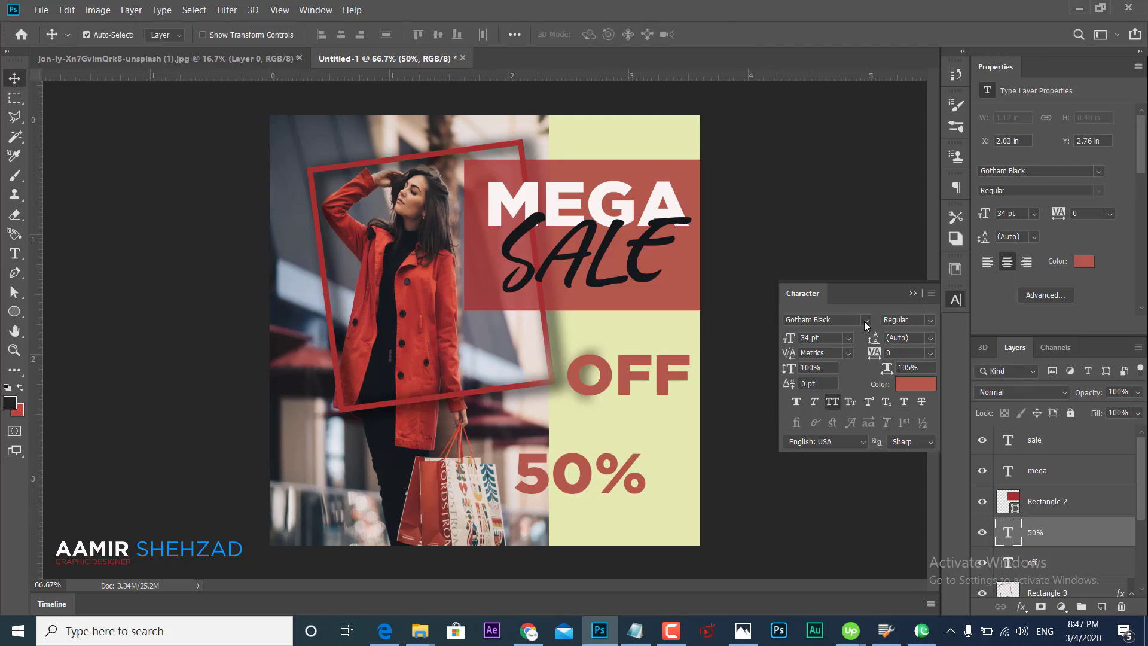
pyautogui.click(864, 321)
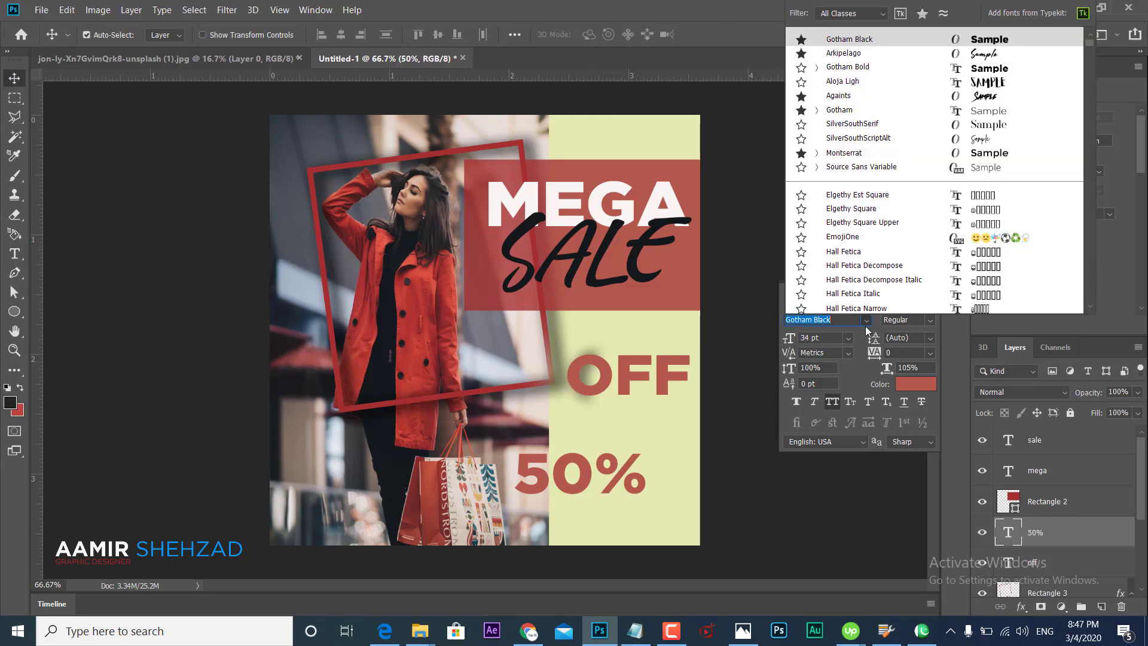
pyautogui.click(852, 52)
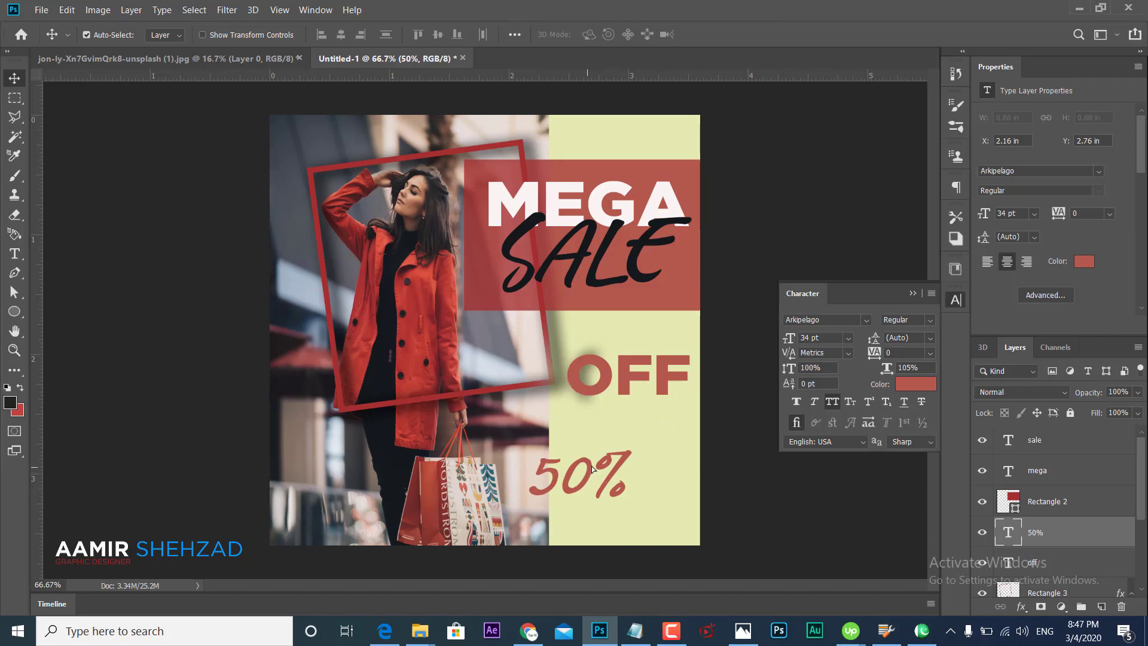
# Move 50% onto OFF, size it 23 pt, and colour it SALE's dark tone
pyautogui.moveTo(593, 469); pyautogui.dragTo(622, 364)
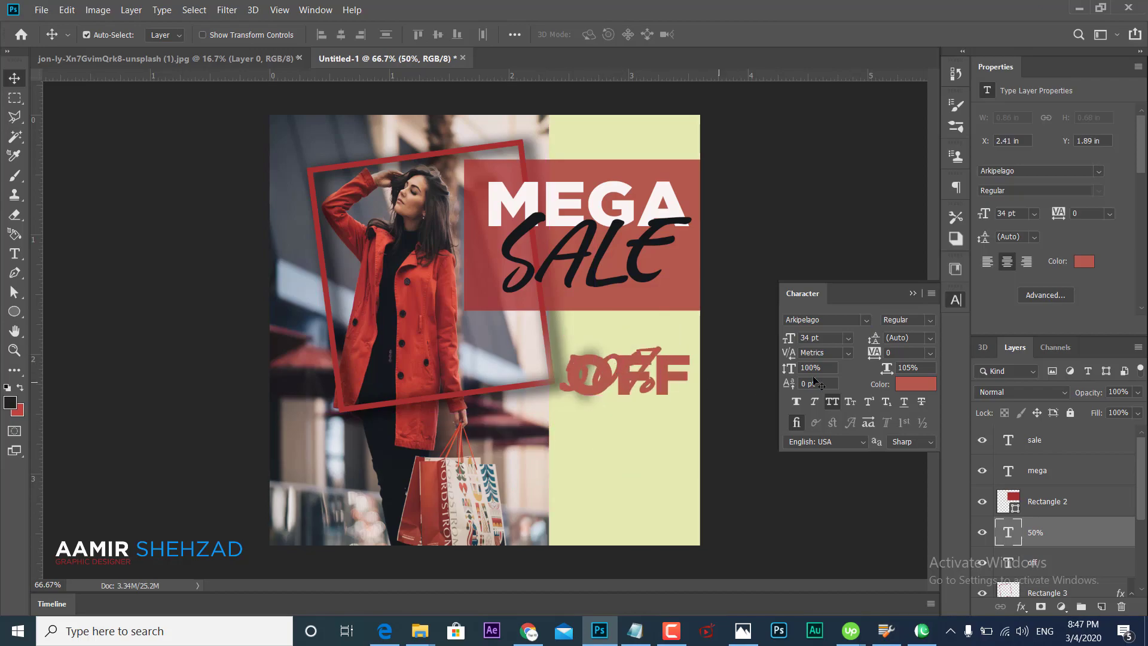
pyautogui.moveTo(790, 338); pyautogui.dragTo(778, 339)
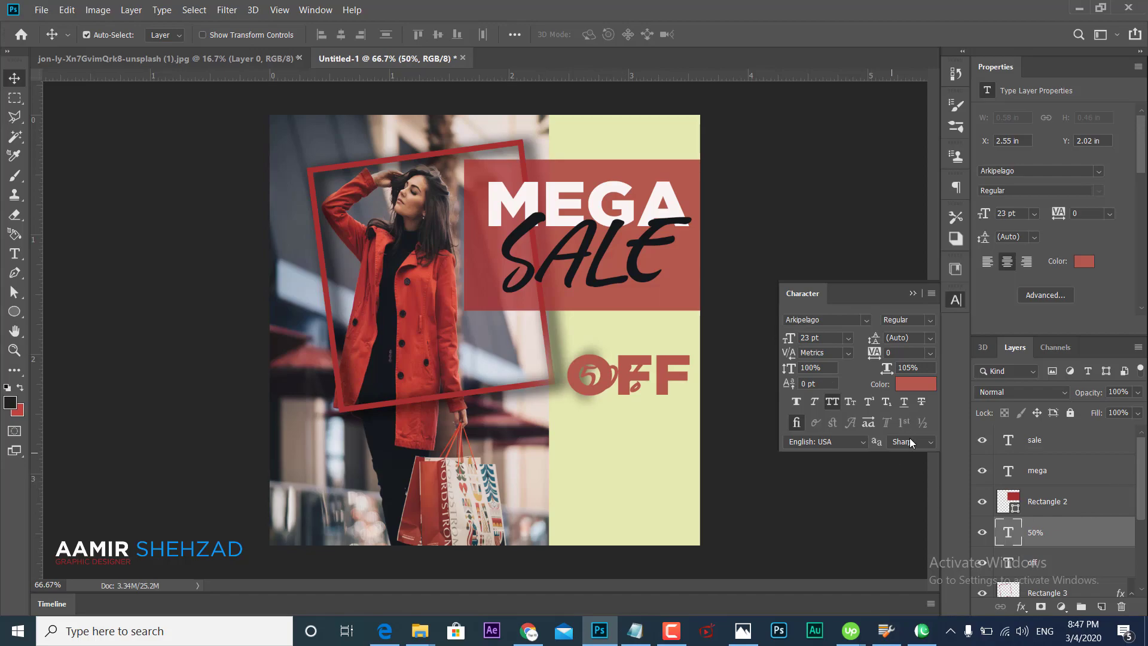
pyautogui.click(921, 385)
pyautogui.click(598, 279)
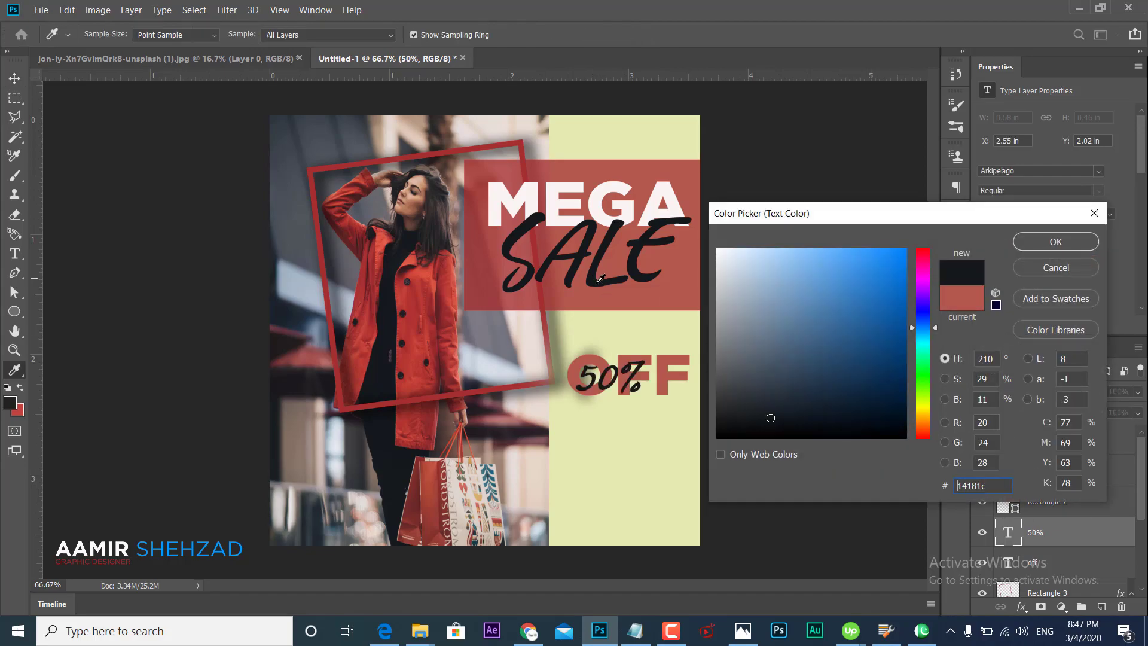
pyautogui.click(1055, 242)
# Nudge OFF into place beside 50% and close the character settings
pyautogui.moveTo(670, 366); pyautogui.dragTo(679, 371)
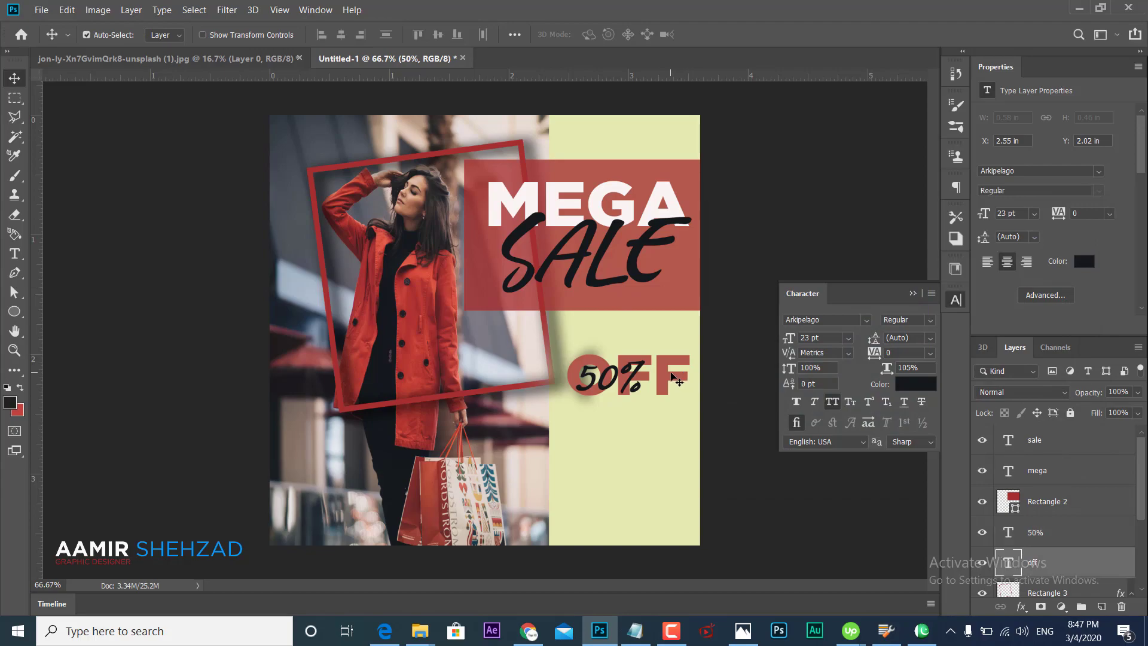
pyautogui.moveTo(609, 381); pyautogui.dragTo(603, 379)
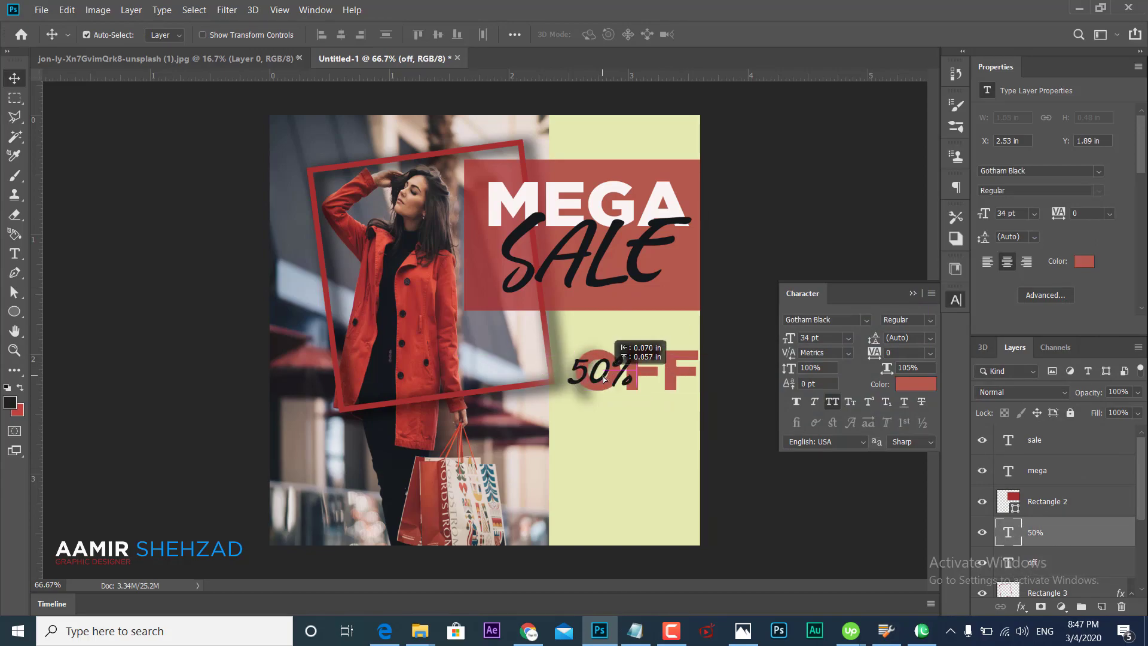
pyautogui.click(602, 375)
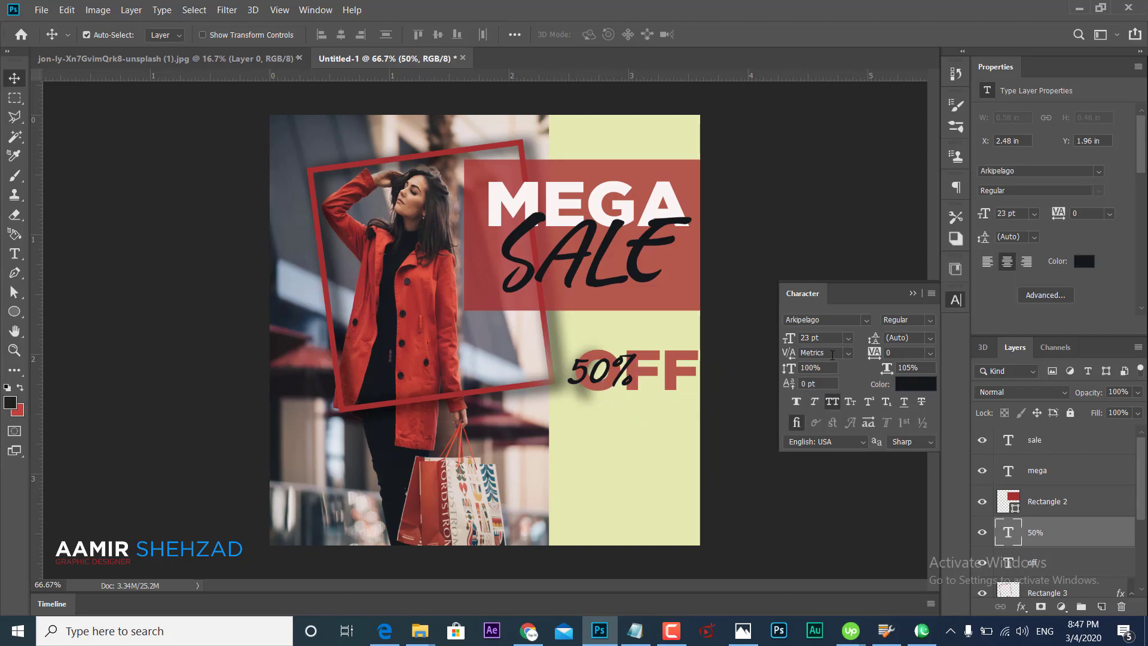
pyautogui.click(957, 302)
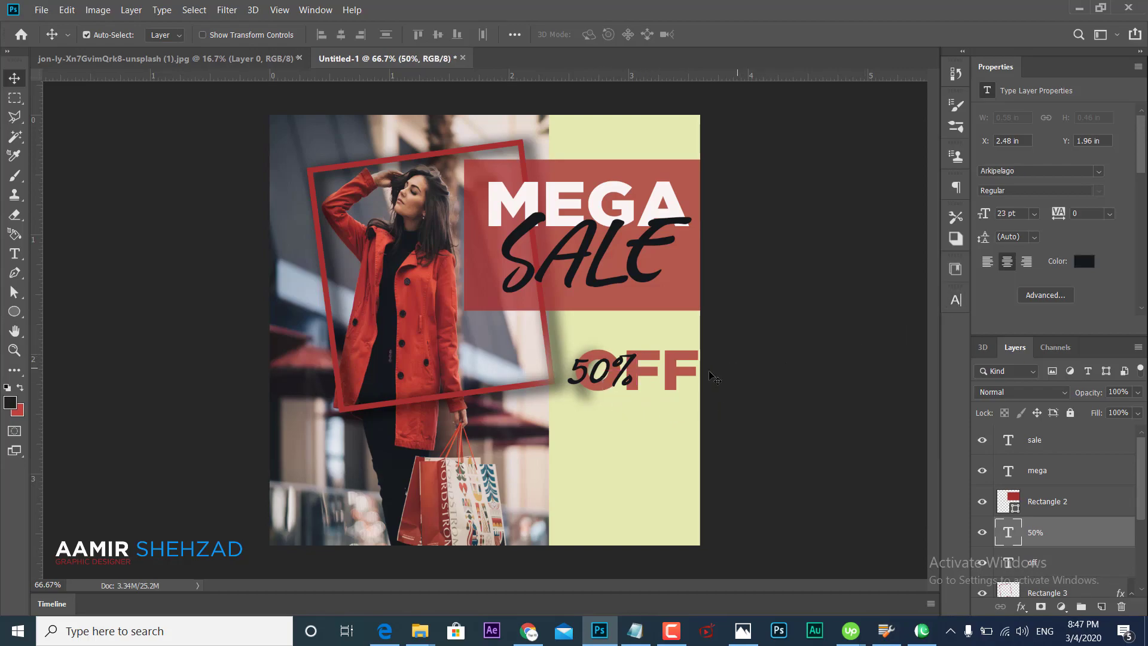
# Type GET EXTRA in Gotham Black, shrink it, and place it just under 50% OFF
pyautogui.click(14, 253)
pyautogui.click(578, 466)
pyautogui.write('G')
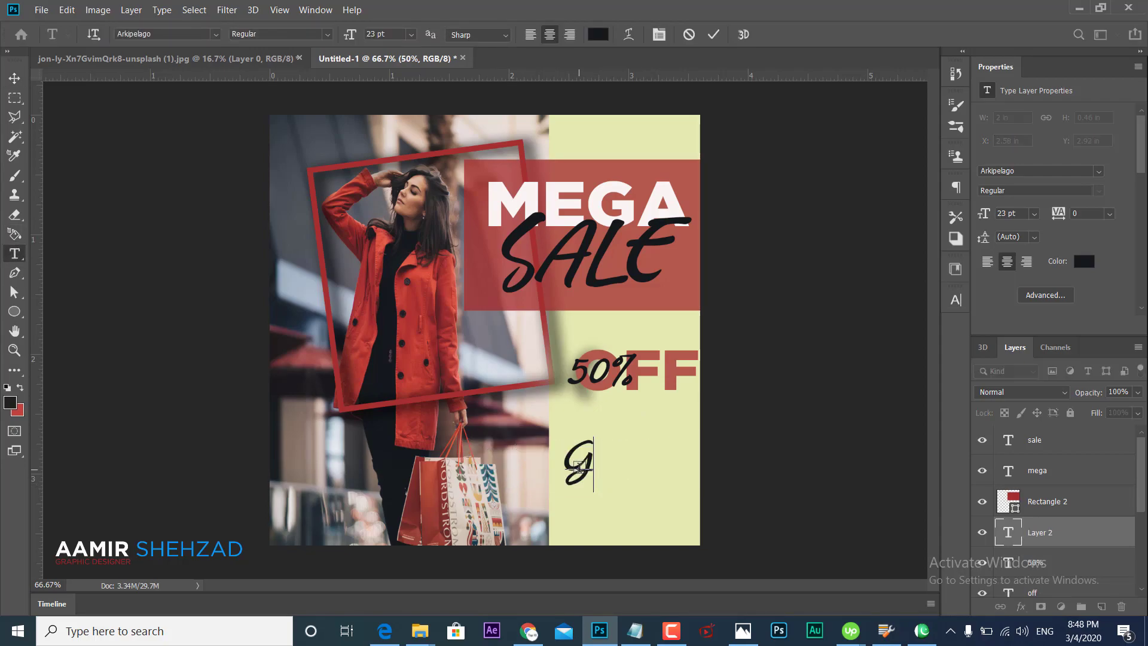
pyautogui.write('ET EX')
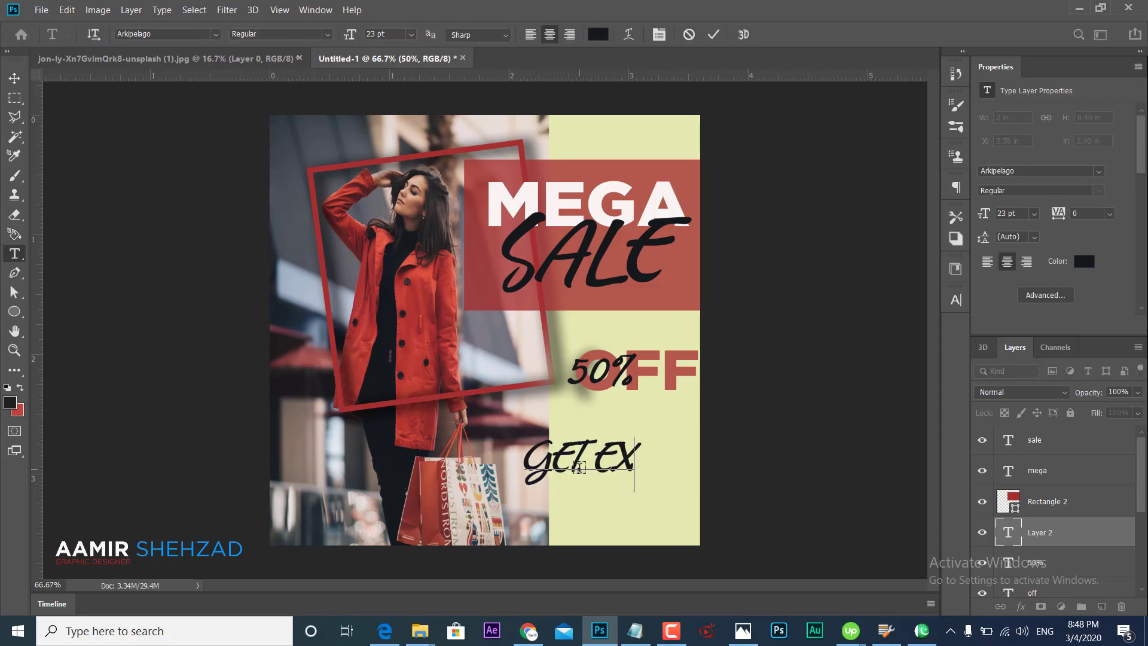
pyautogui.write('TRA')
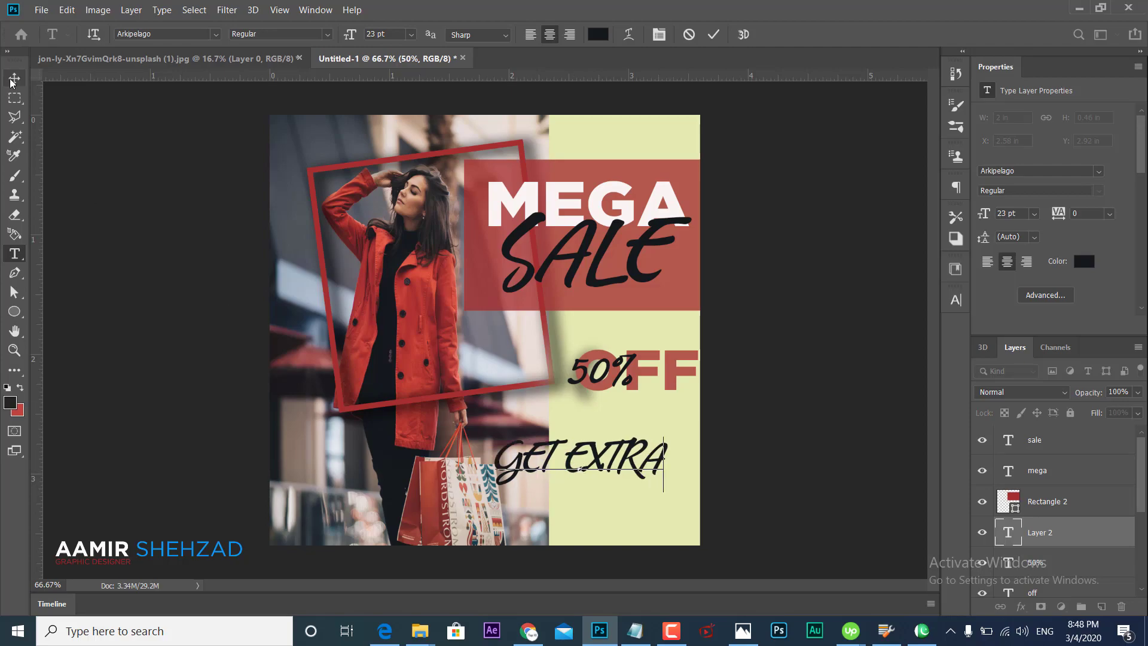
pyautogui.click(14, 78)
pyautogui.click(955, 299)
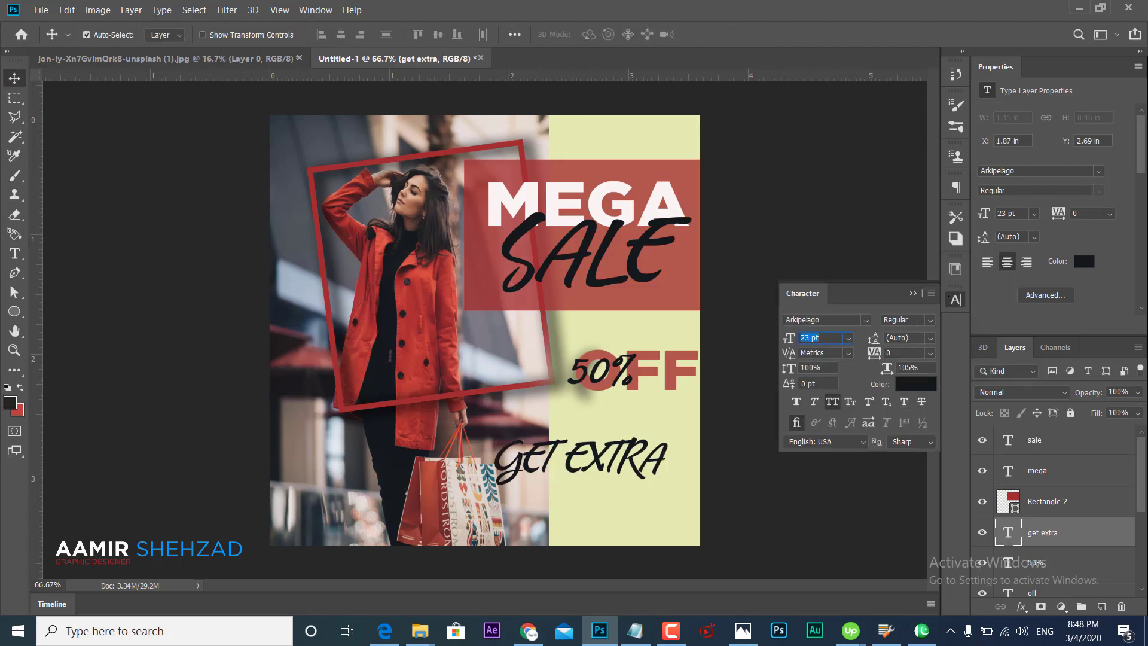
pyautogui.click(865, 320)
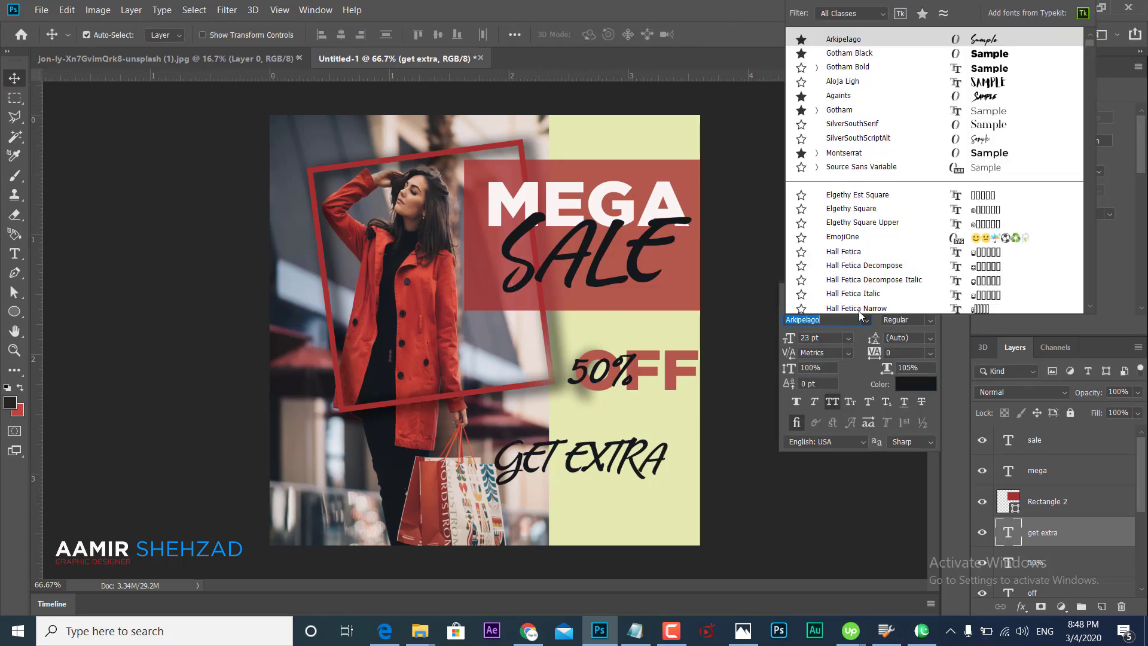
pyautogui.click(852, 56)
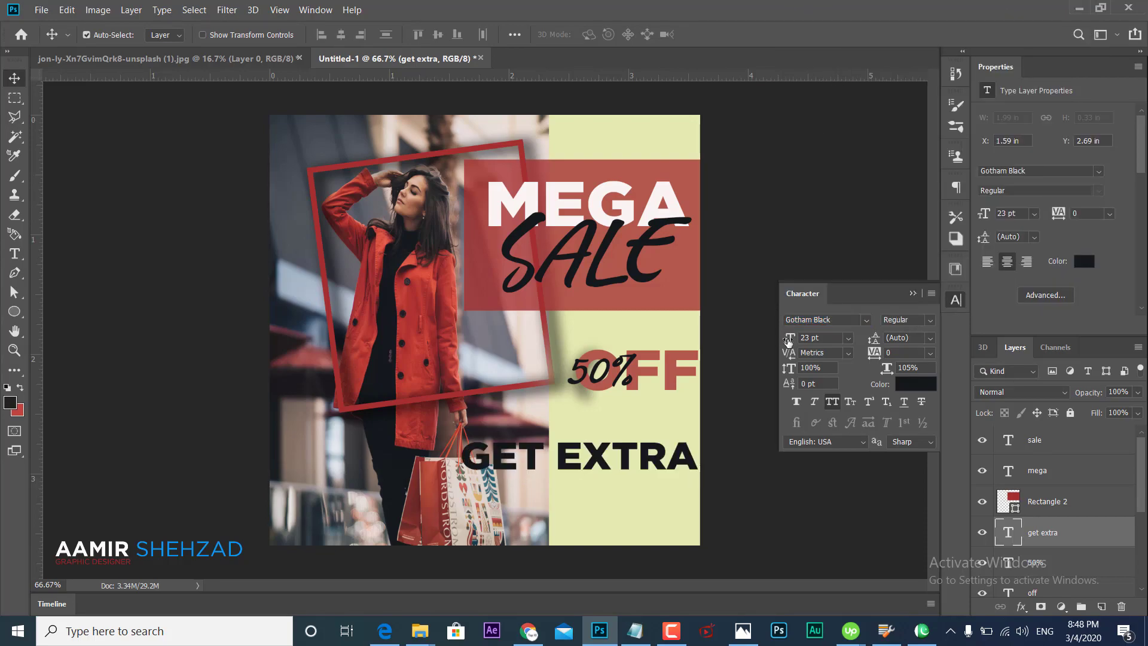
pyautogui.moveTo(784, 342); pyautogui.dragTo(777, 341)
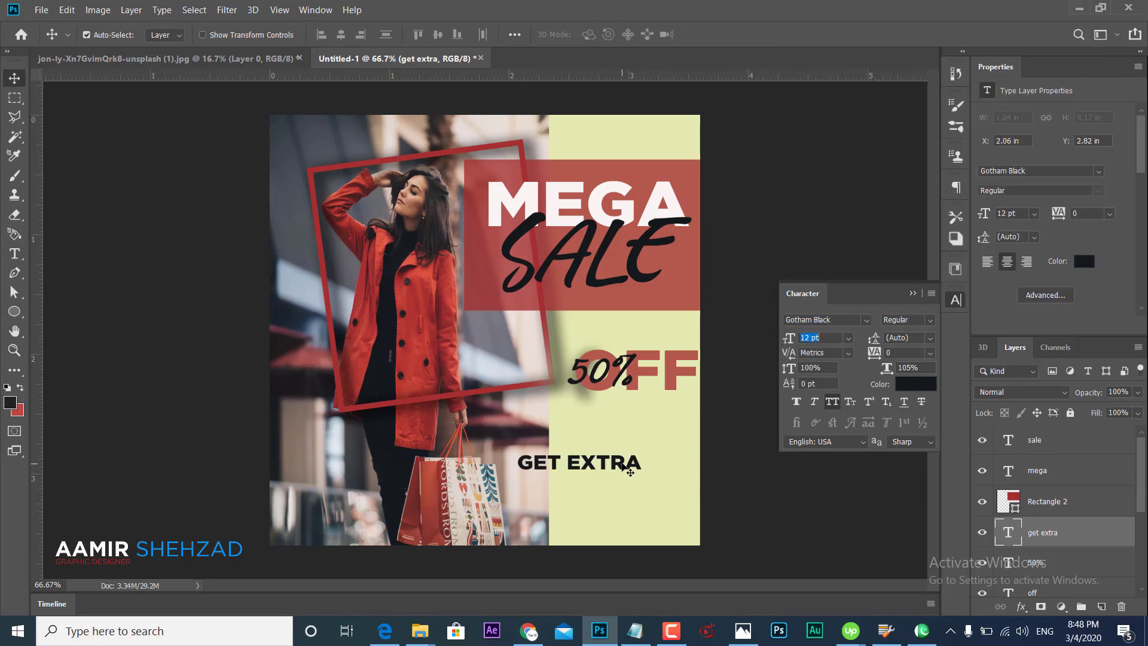
pyautogui.moveTo(629, 471); pyautogui.dragTo(679, 416)
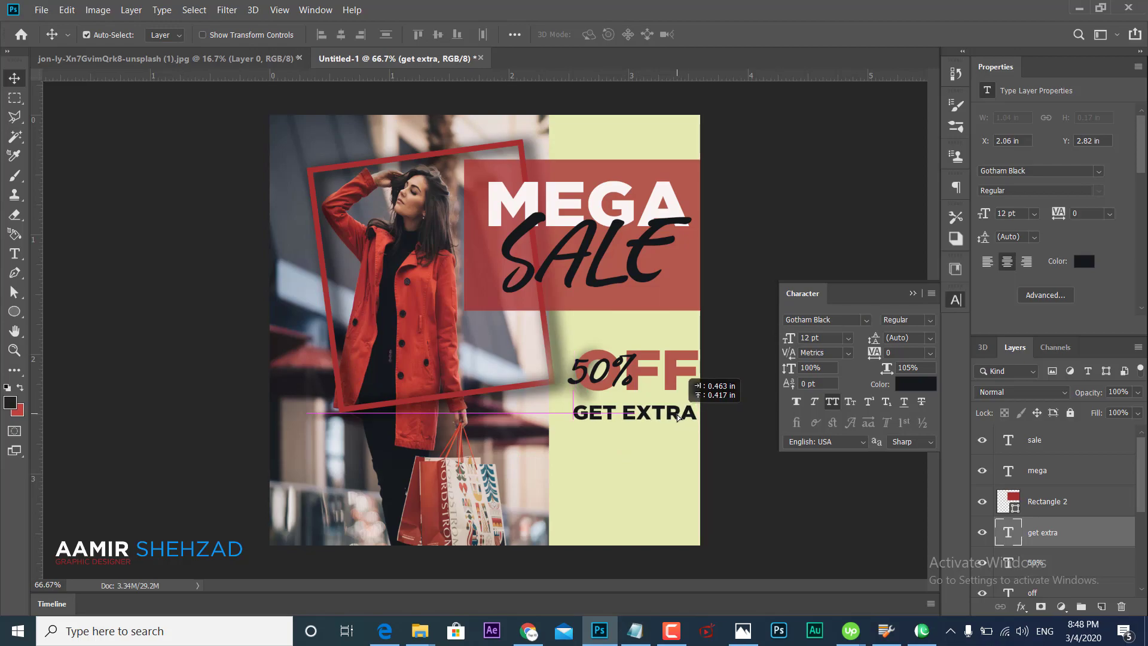
pyautogui.moveTo(678, 416); pyautogui.dragTo(673, 416)
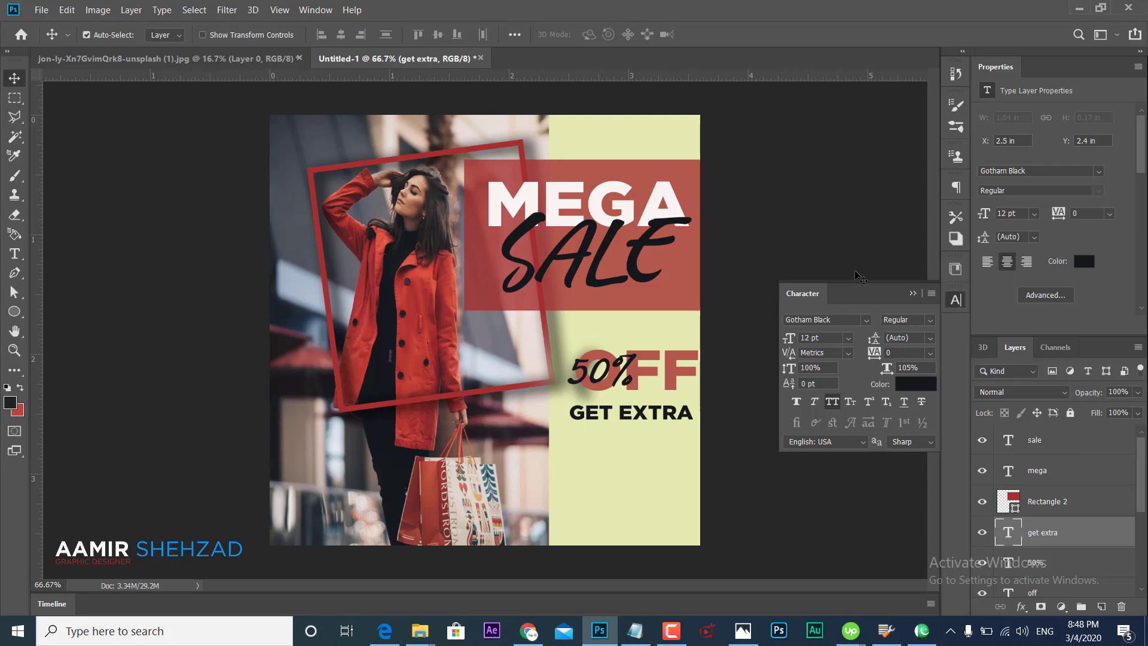
# Change GET EXTRA to Gotham Book at 9 pt
pyautogui.click(866, 319)
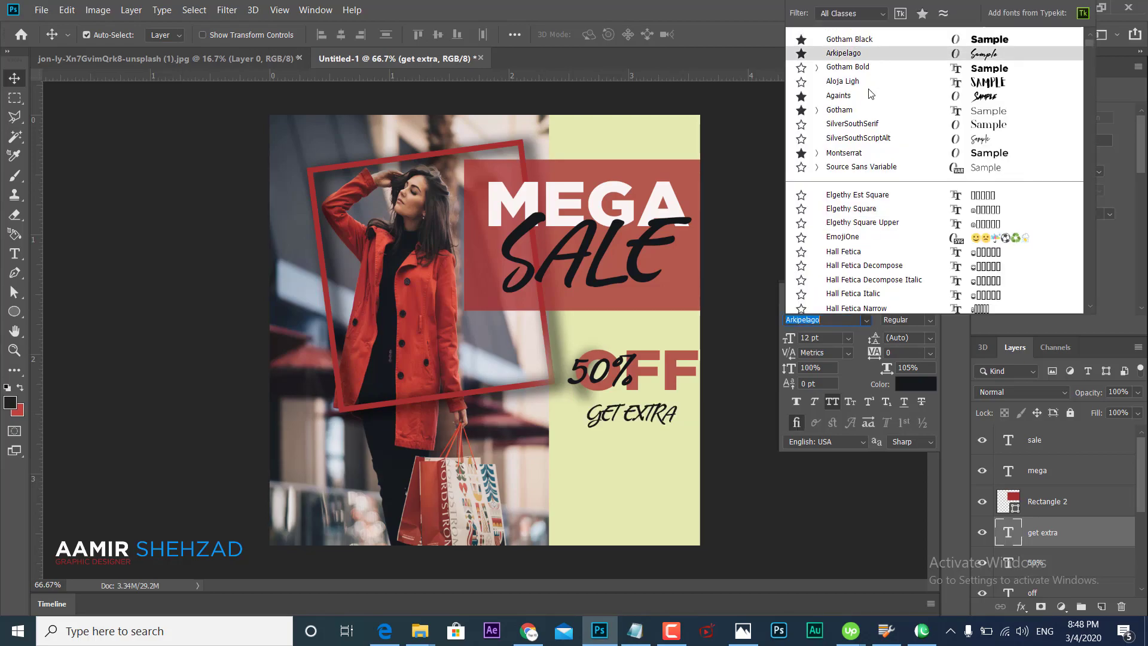
pyautogui.click(860, 109)
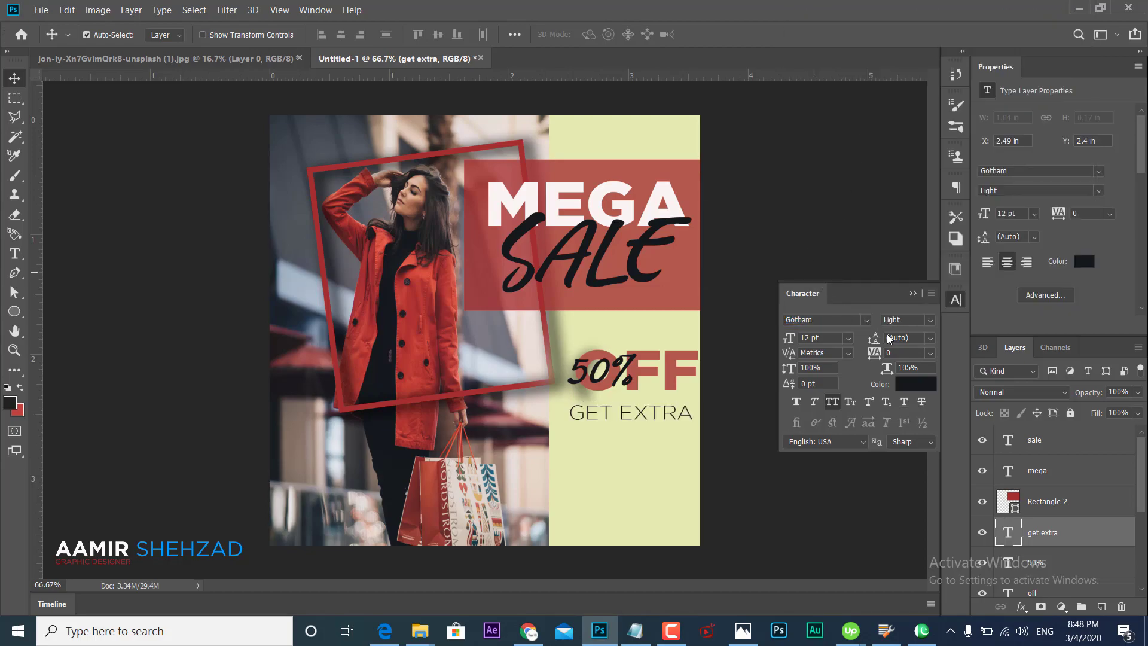
pyautogui.click(928, 320)
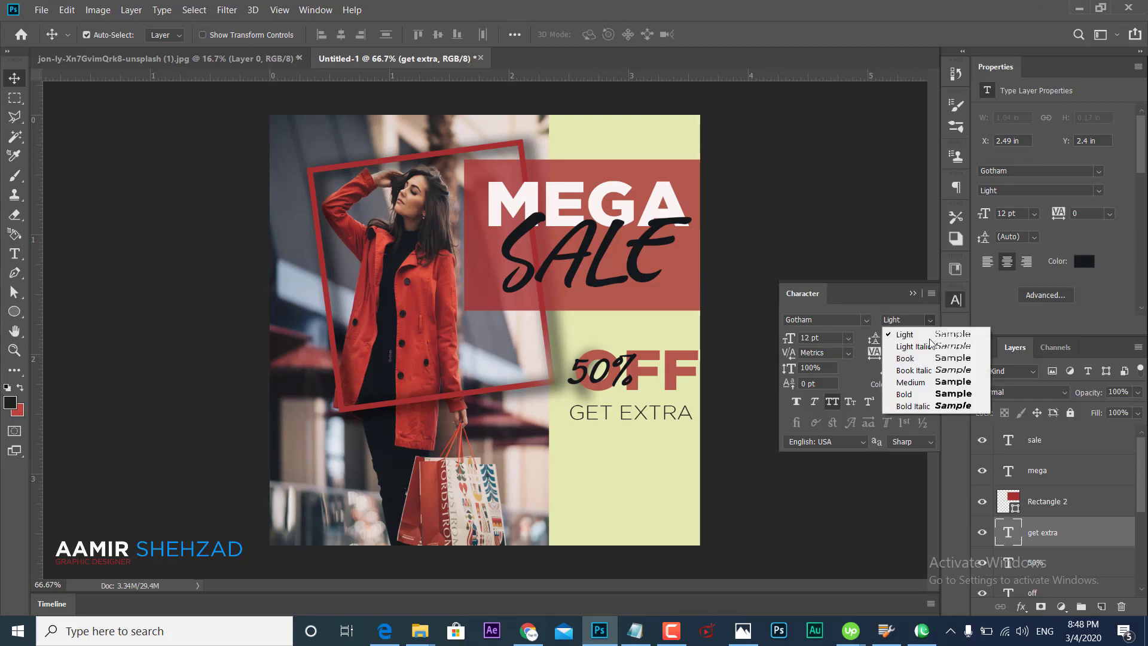
pyautogui.click(905, 358)
pyautogui.moveTo(792, 339); pyautogui.dragTo(788, 341)
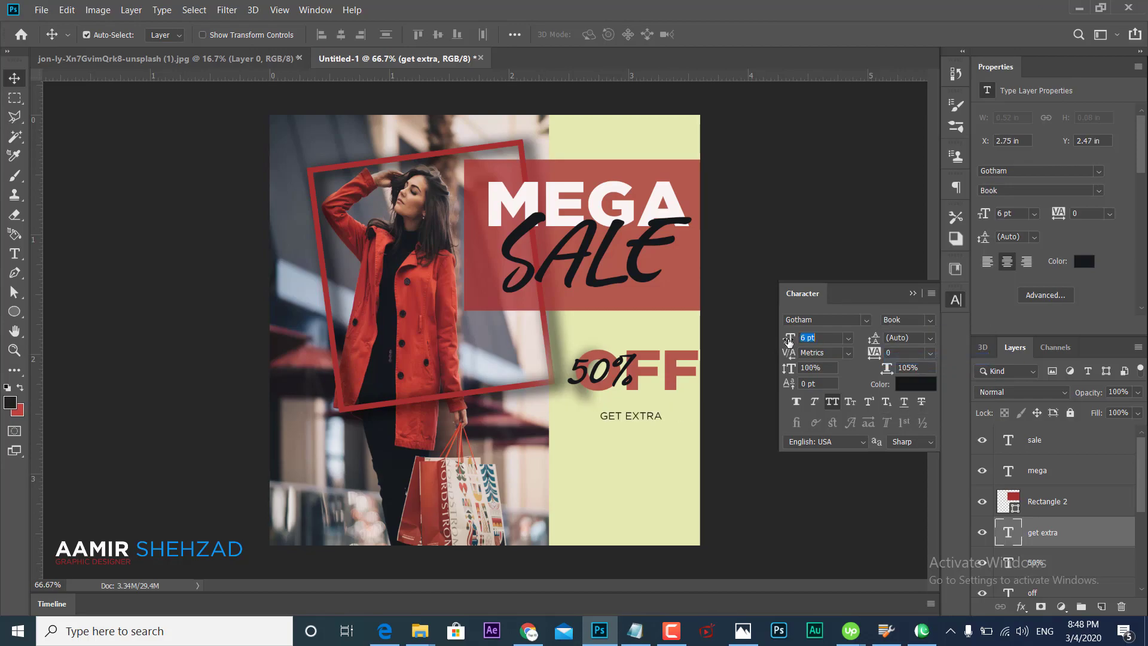
pyautogui.write('9')
pyautogui.press('Return')
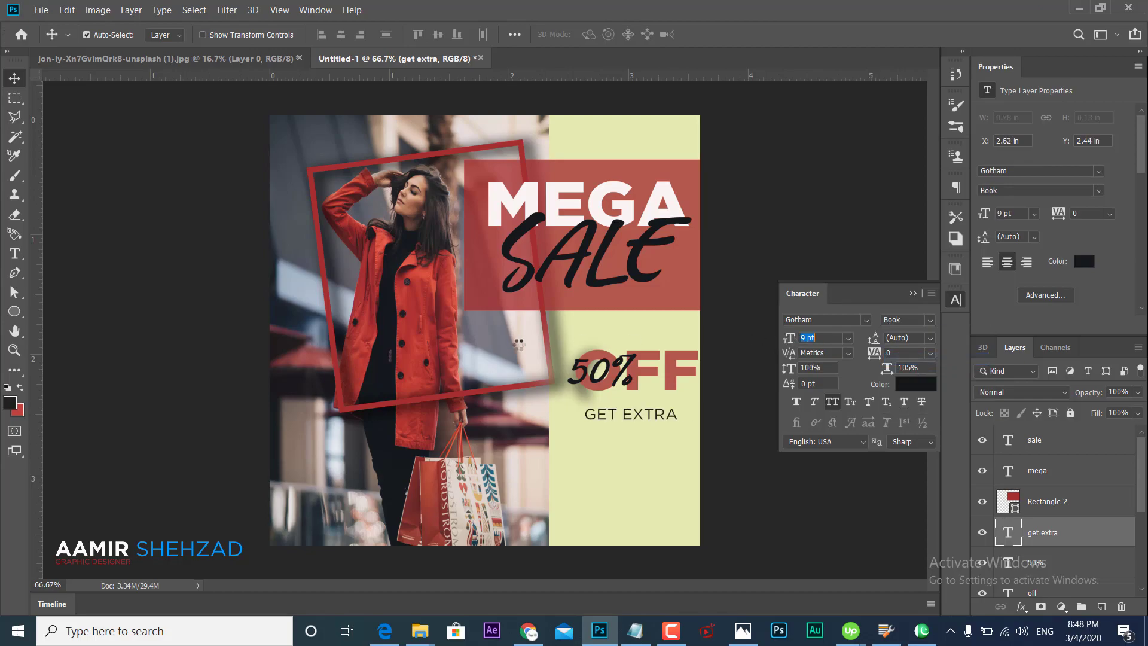
pyautogui.click(15, 254)
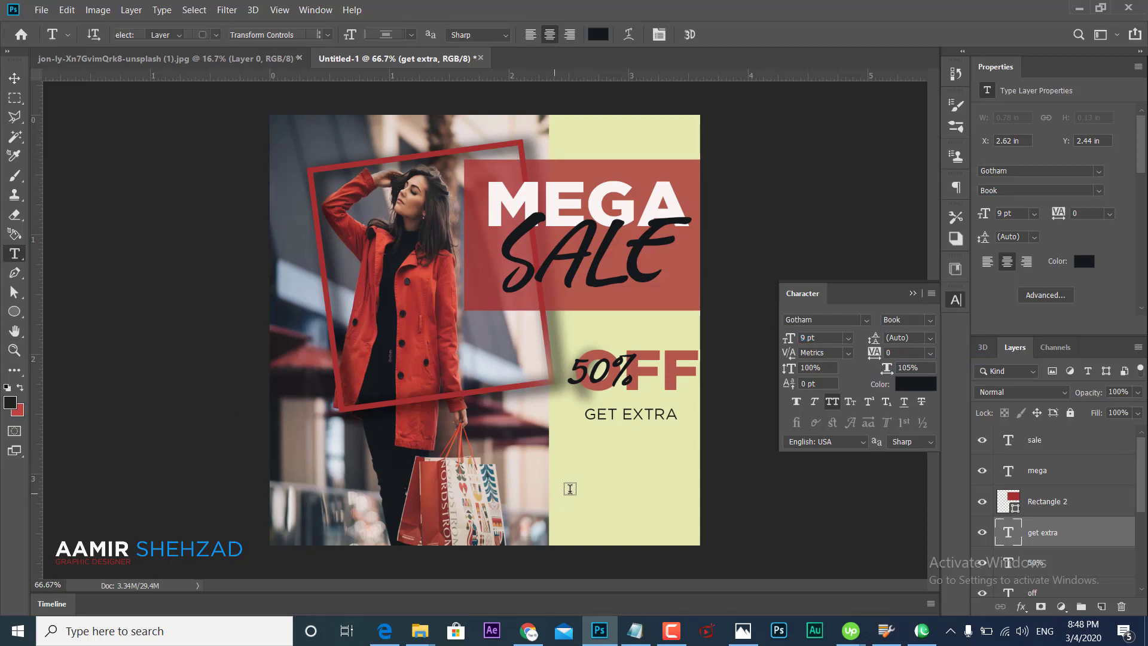
# Add a '20% Off' line and place it directly beneath GET EXTRA
pyautogui.click(569, 488)
pyautogui.write('20')
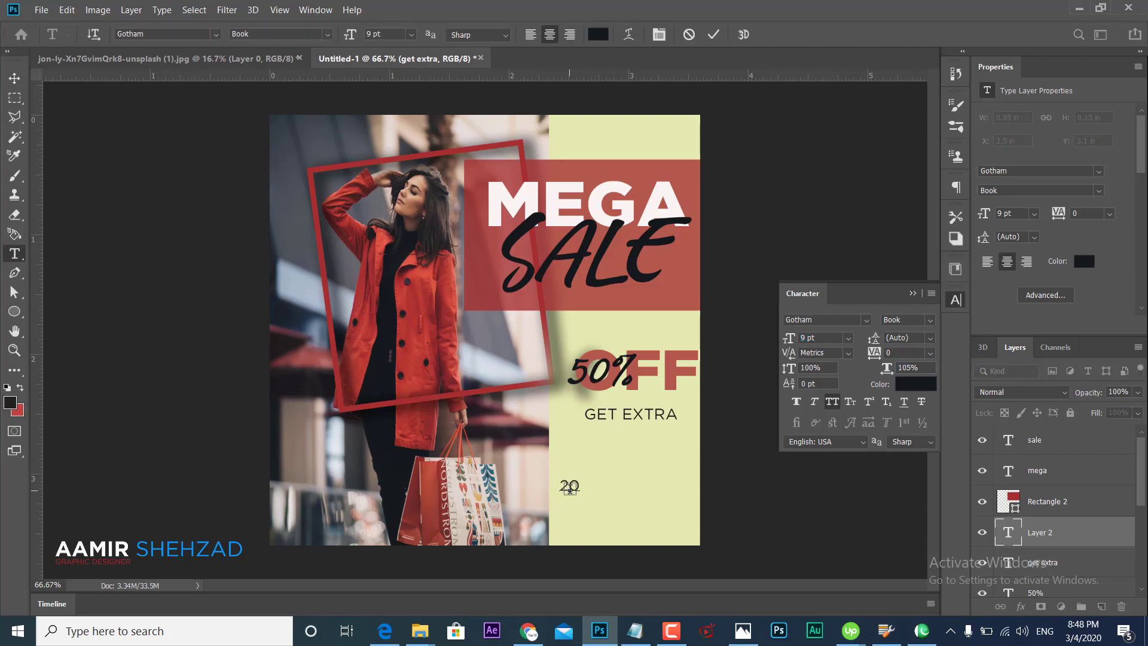
pyautogui.write('% O')
pyautogui.write('ff')
pyautogui.click(13, 79)
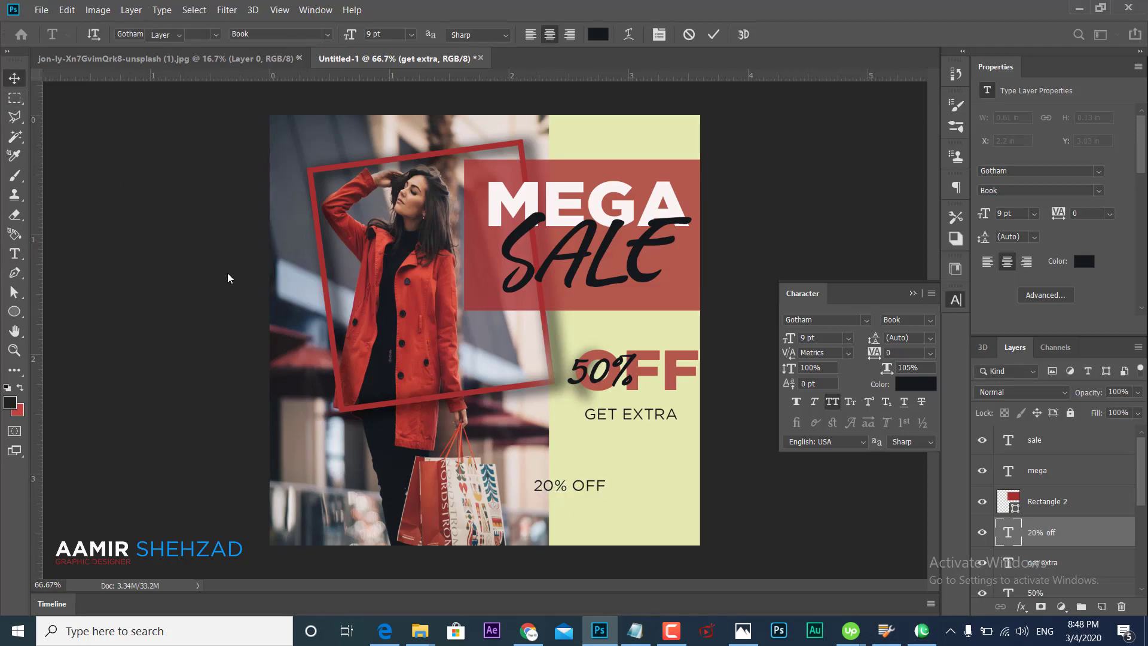
pyautogui.moveTo(560, 486); pyautogui.dragTo(622, 433)
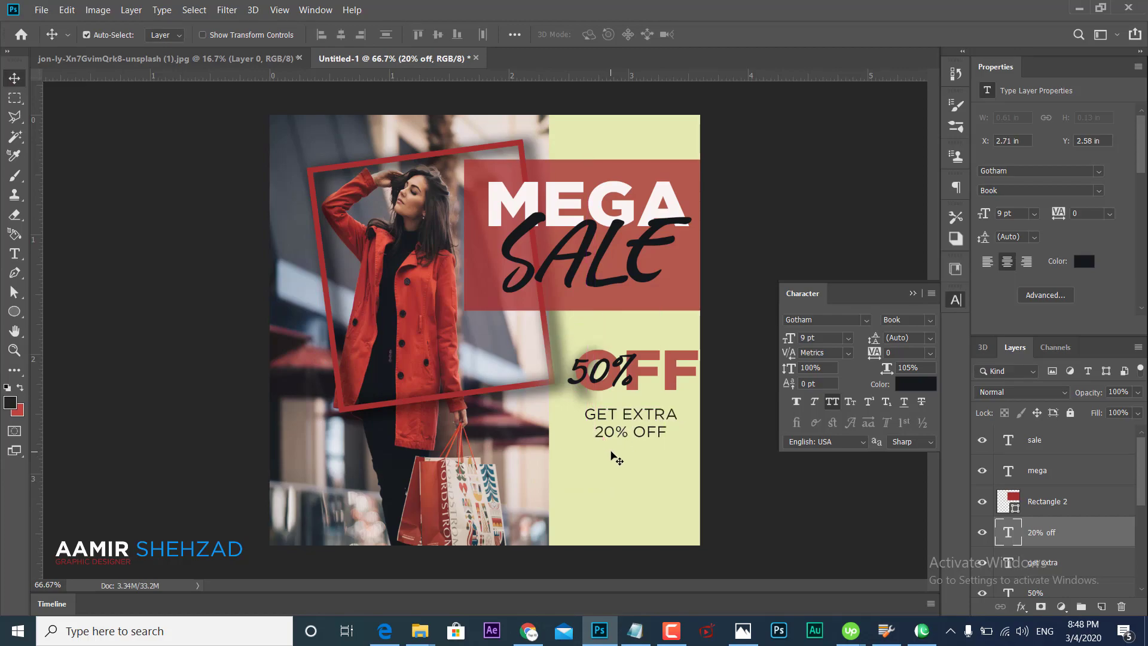
# Draw a 253×52 px button rectangle below 20% OFF
pyautogui.rightClick(15, 312)
pyautogui.click(77, 309)
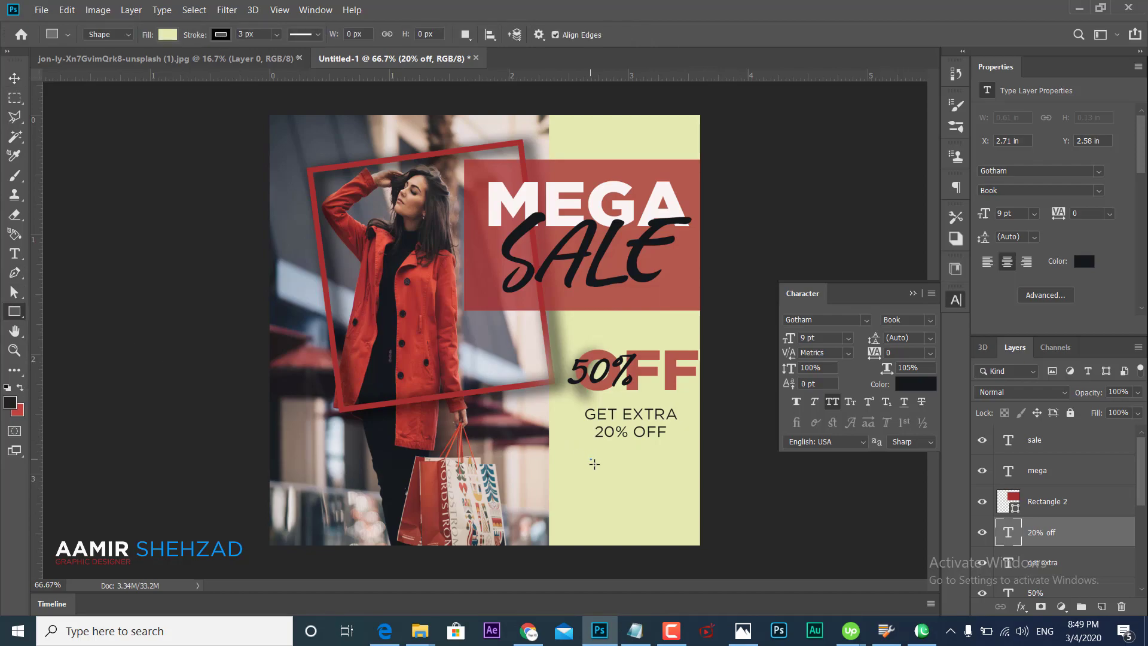
pyautogui.moveTo(590, 459); pyautogui.dragTo(692, 479)
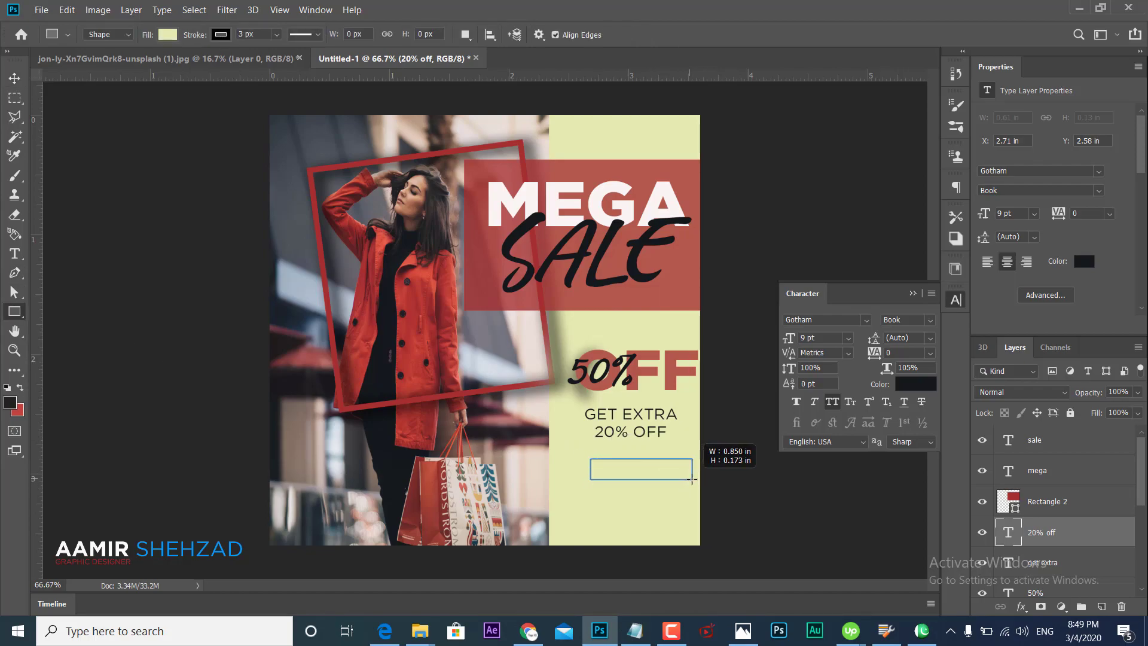
pyautogui.moveTo(692, 478); pyautogui.dragTo(692, 479)
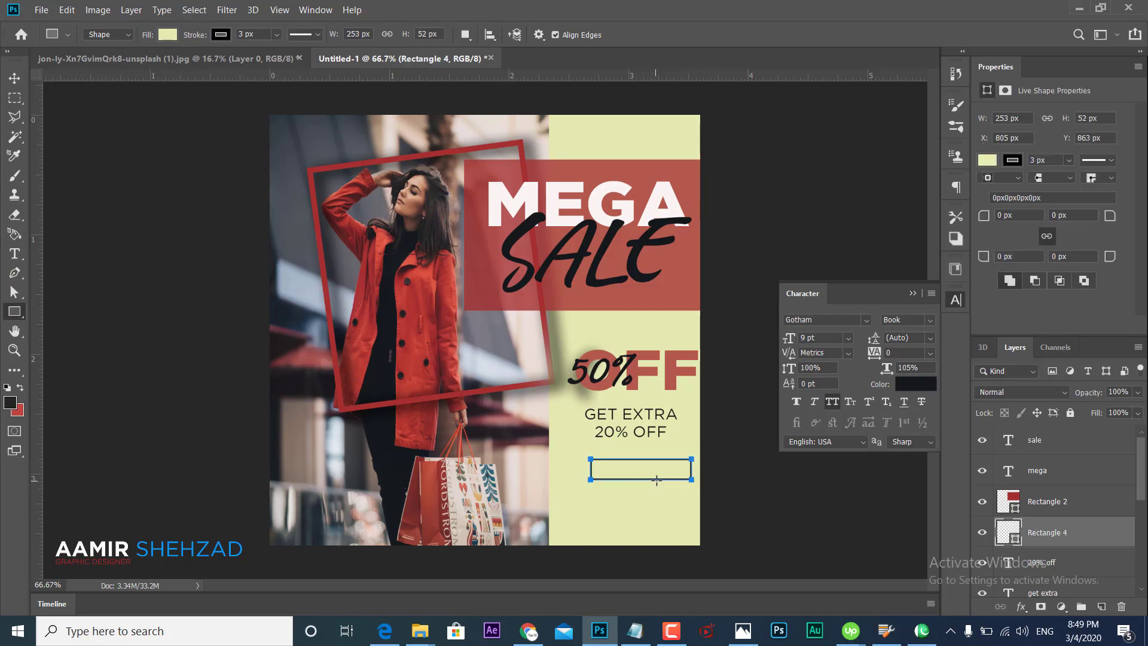
# Give the rectangle no outline and a dark red fill, then nudge it slightly left
pyautogui.click(1015, 165)
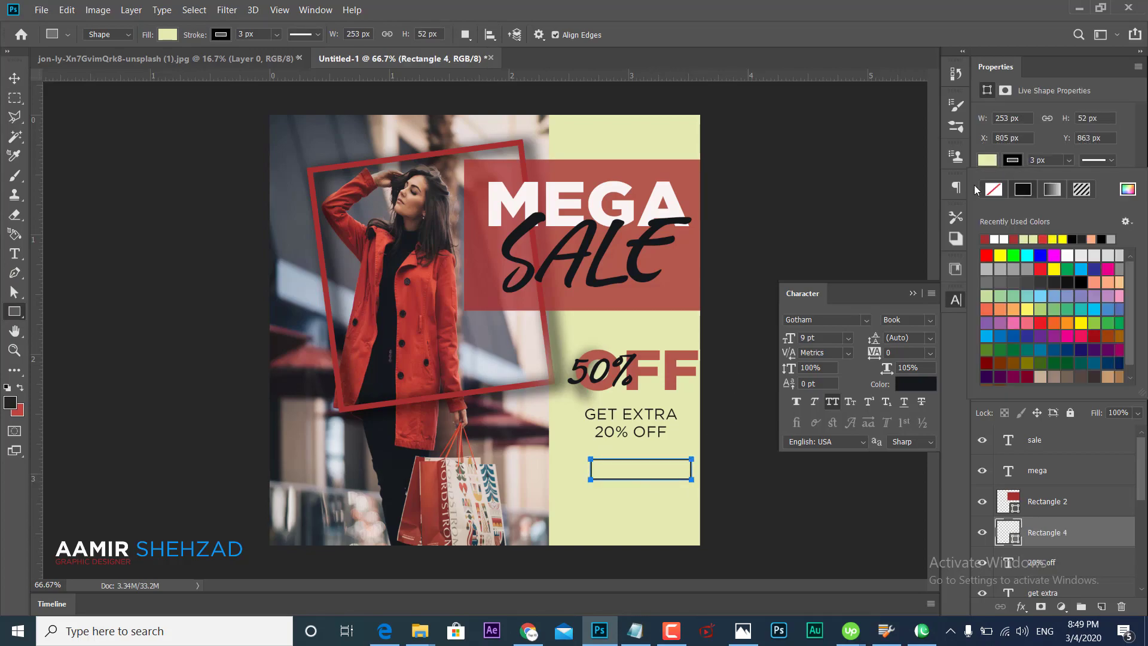
pyautogui.click(993, 189)
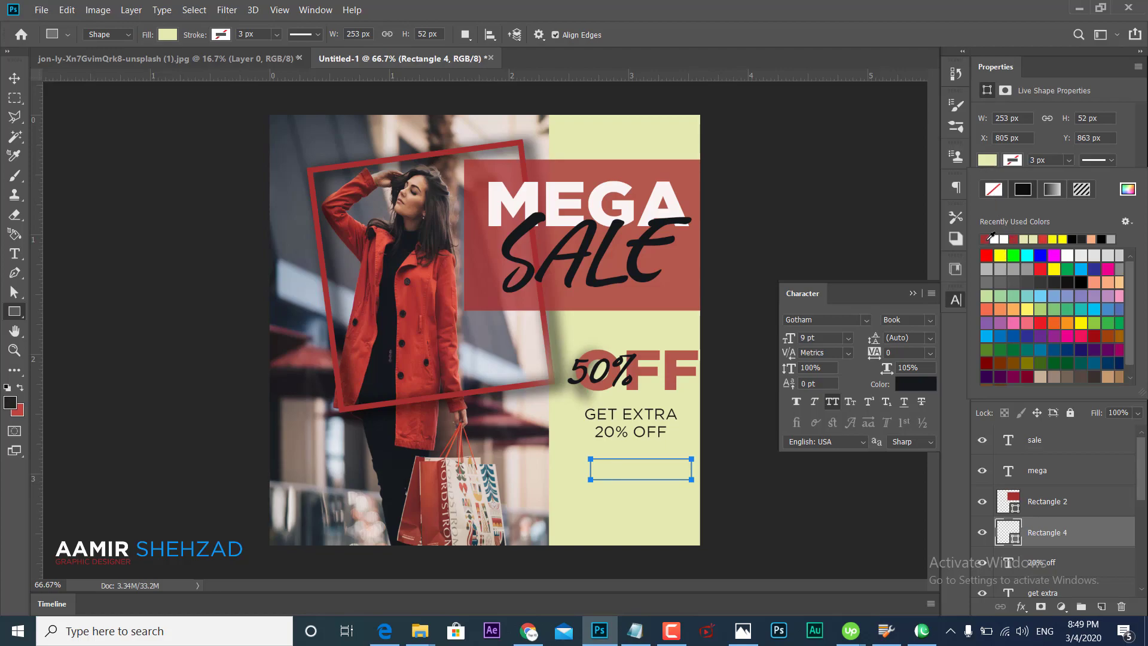
pyautogui.click(986, 239)
pyautogui.click(15, 84)
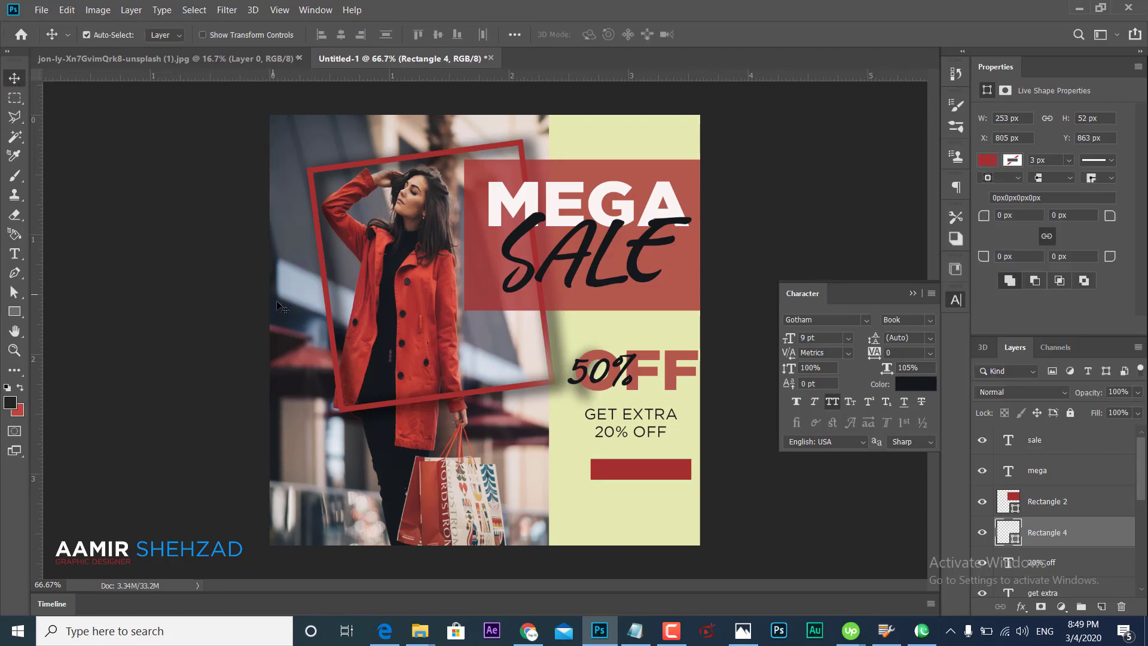
pyautogui.moveTo(601, 474); pyautogui.dragTo(598, 474)
# Add SHOP NOW at 5 pt, centred on the red rectangle
pyautogui.click(15, 253)
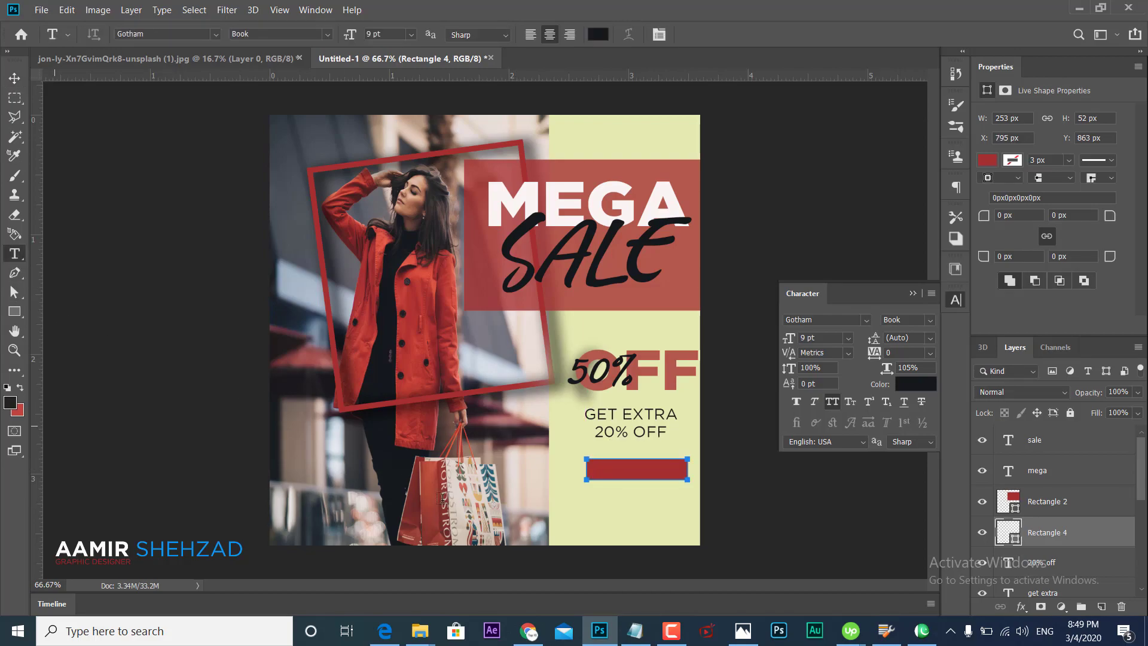
pyautogui.click(569, 518)
pyautogui.write('SHOP ')
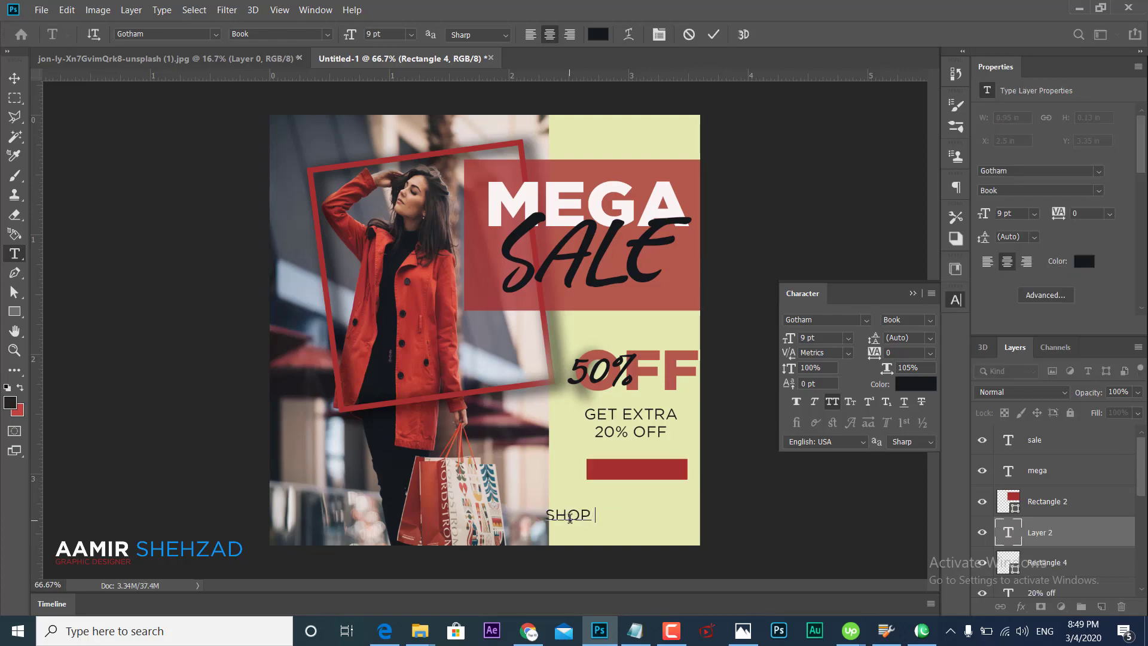
pyautogui.write('NOW')
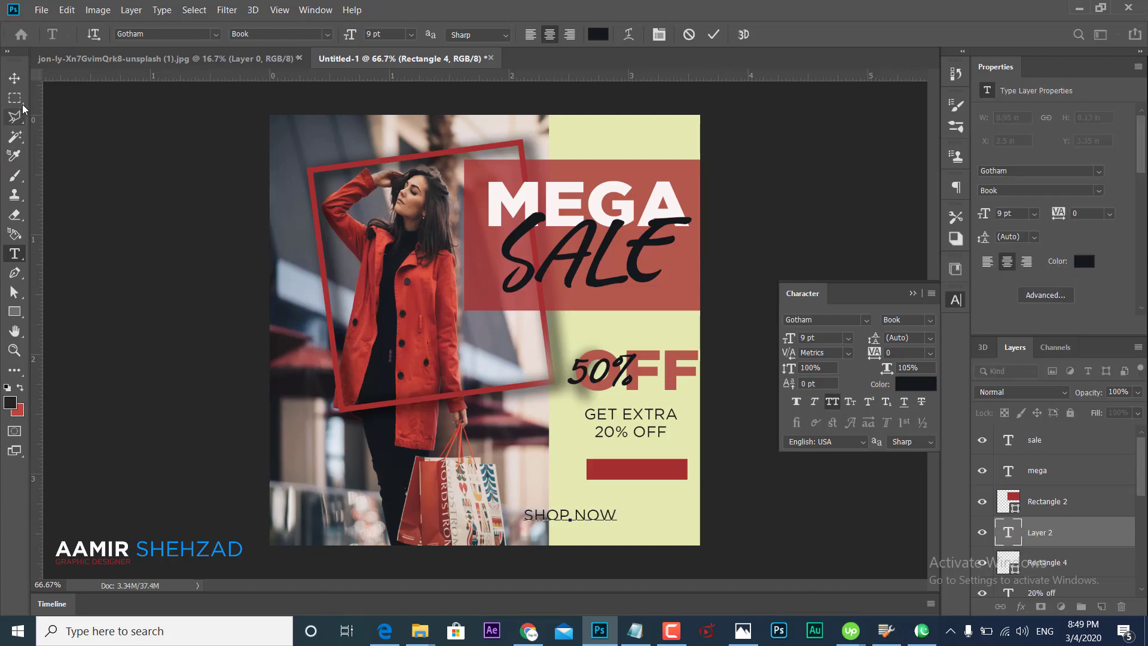
pyautogui.click(14, 78)
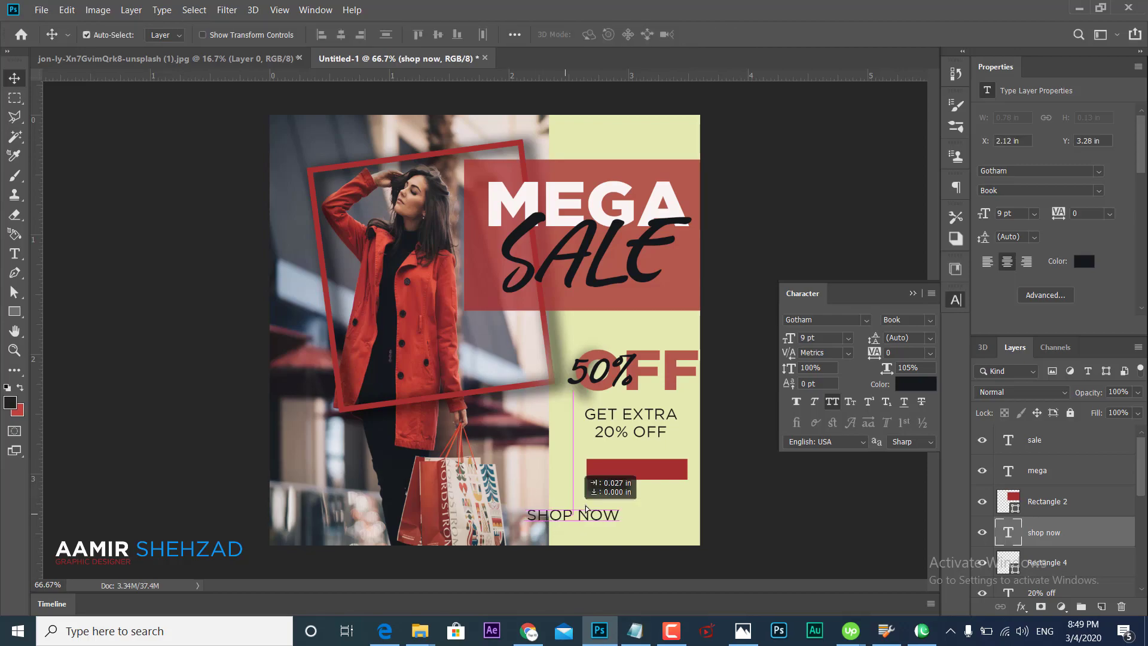
pyautogui.moveTo(567, 521); pyautogui.dragTo(630, 473)
pyautogui.write('5')
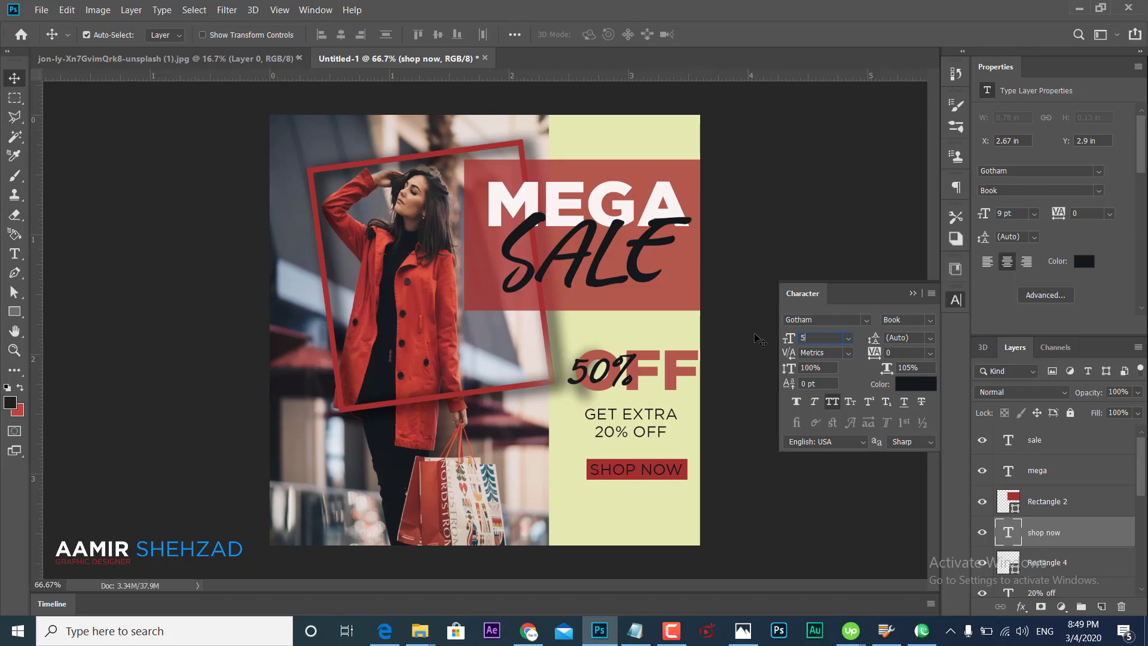
pyautogui.press('Return')
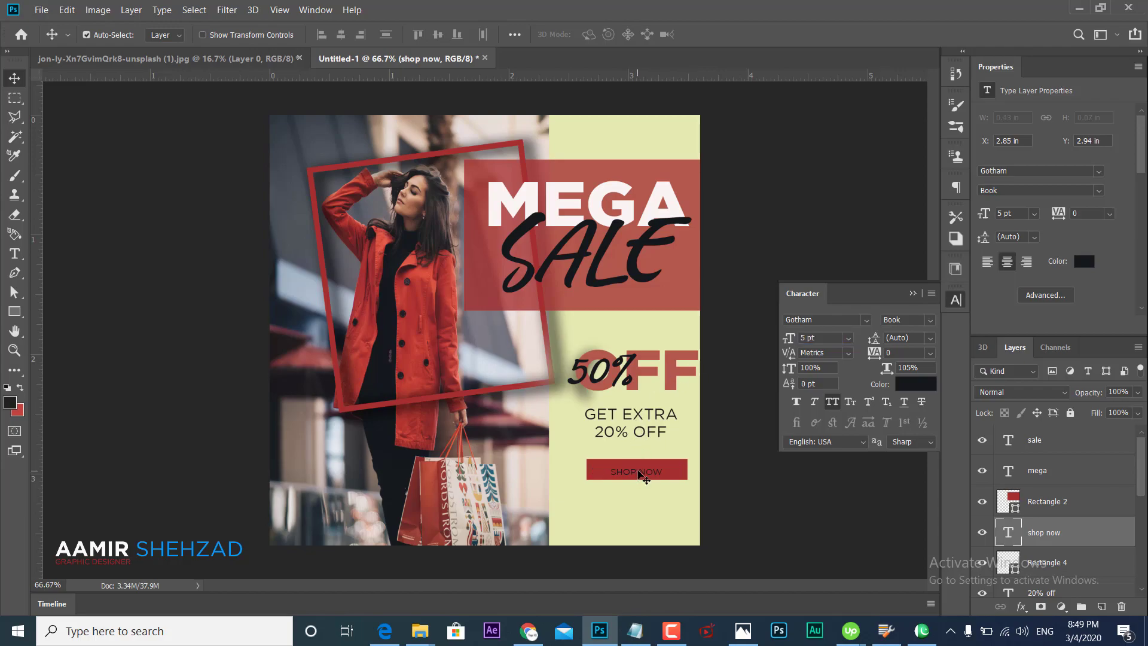
pyautogui.moveTo(638, 473); pyautogui.dragTo(645, 471)
# Colour SHOP NOW near-white and collapse the Character panel
pyautogui.click(915, 384)
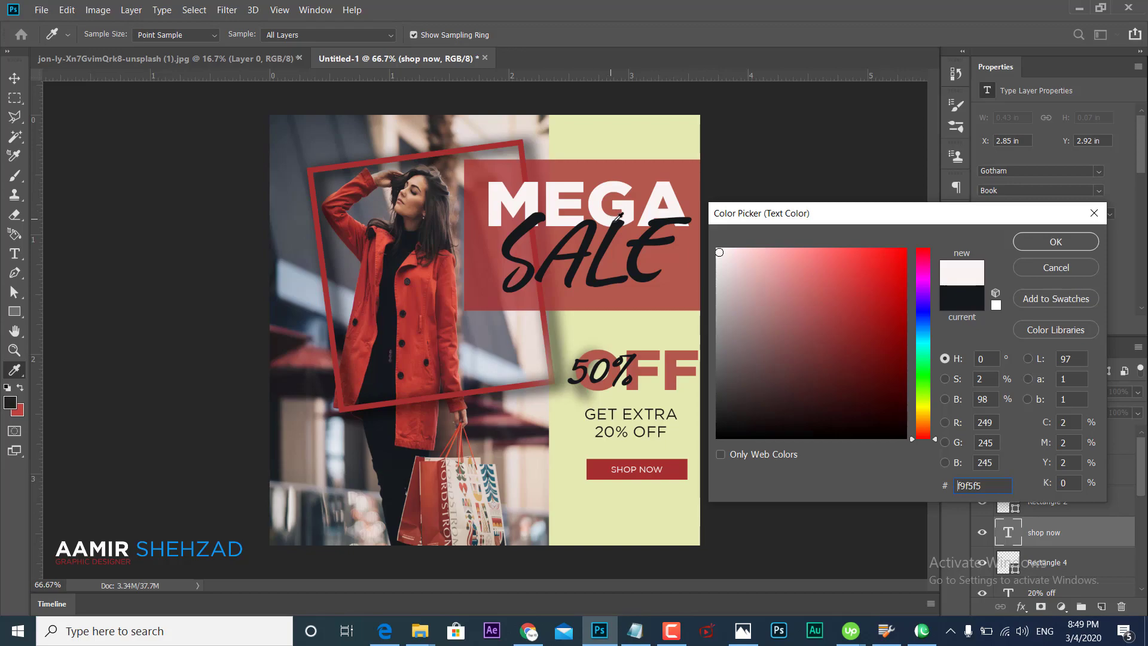
pyautogui.click(1055, 242)
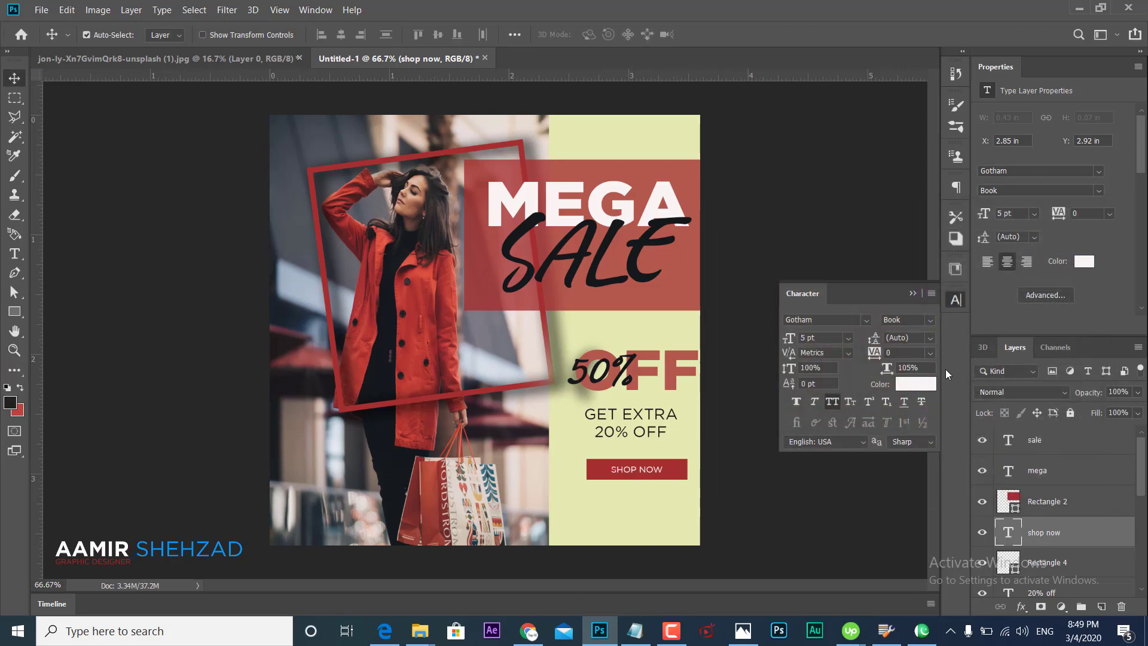
pyautogui.click(792, 414)
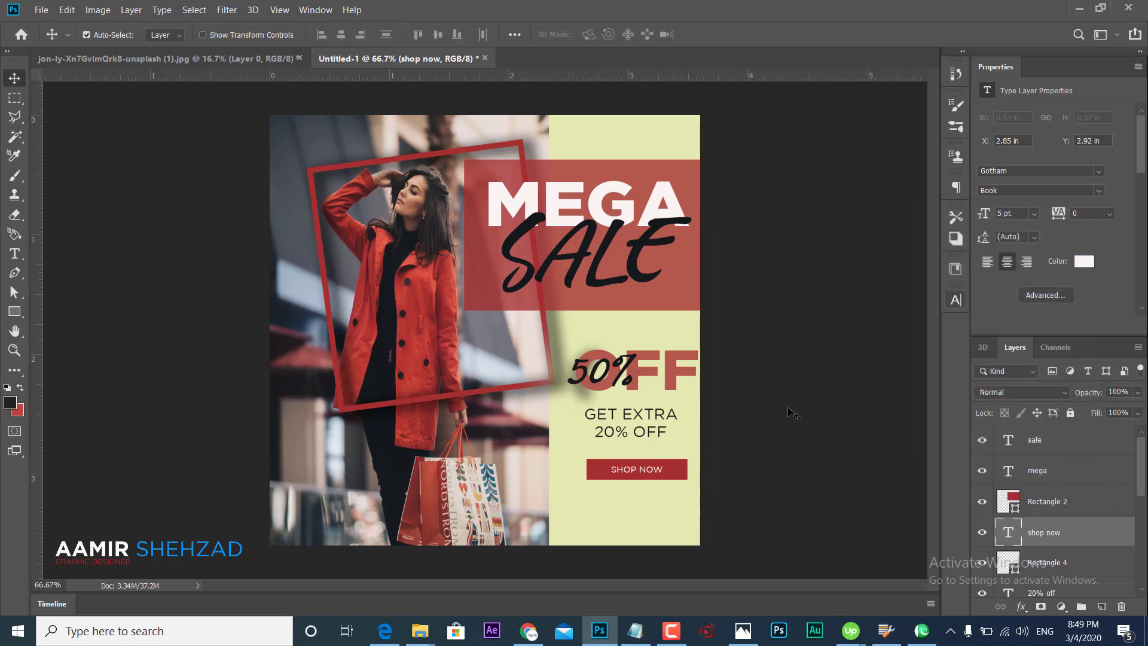